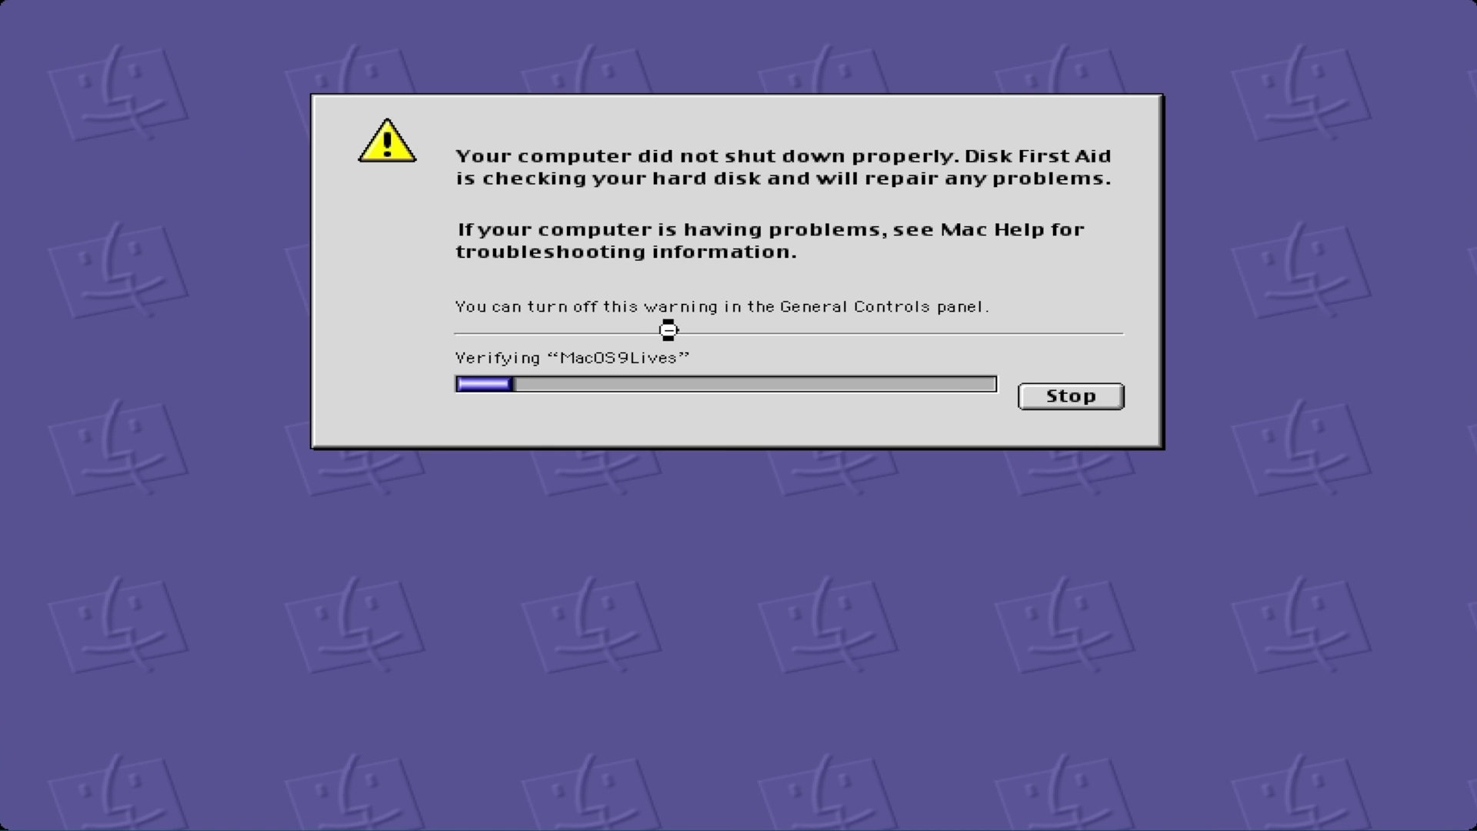
Stop the Disk First Aid startup check and finish booting to the Finder desktop
{"action": "left_click", "coordinate": [1063, 395]}
{"action": "left_click", "coordinate": [1069, 396]}
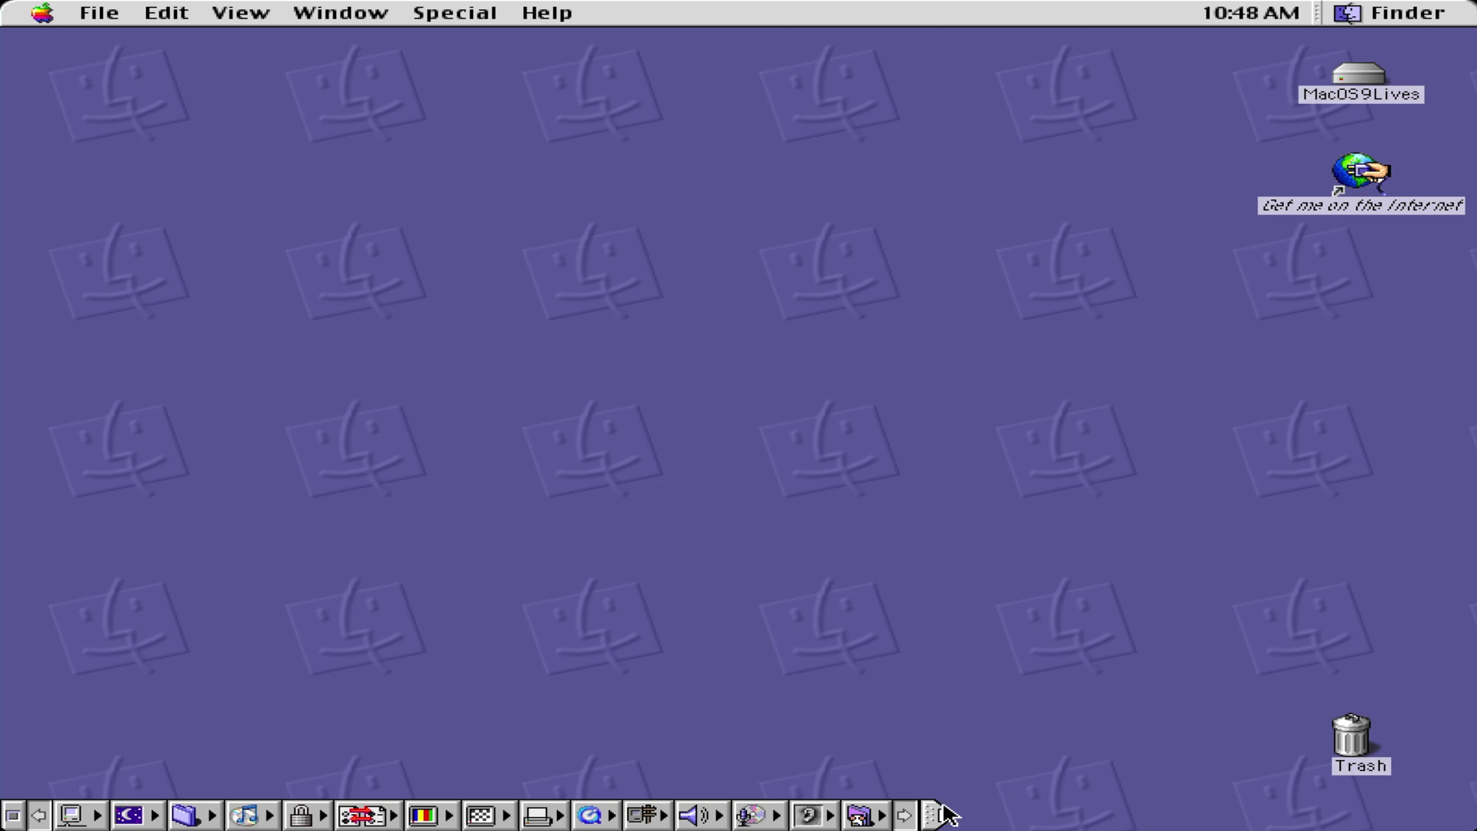
Check About This Computer: Mac OS 9.2.2 with 512 MB of memory, then close it
{"action": "left_click_drag", "start_coordinate": [976, 538], "coordinate": [448, 197]}
{"action": "left_click", "coordinate": [42, 13]}
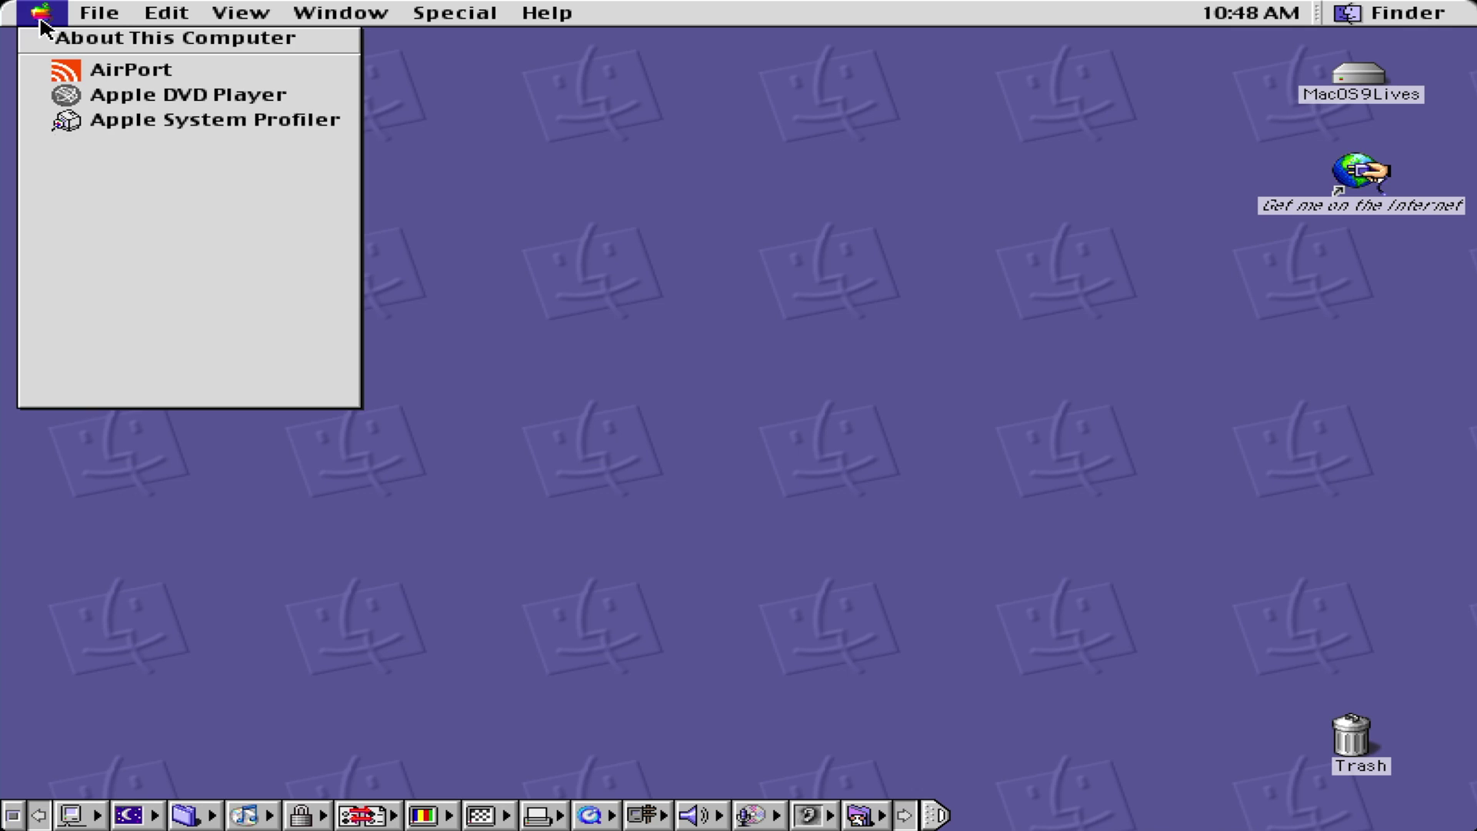
{"action": "left_click", "coordinate": [62, 40]}
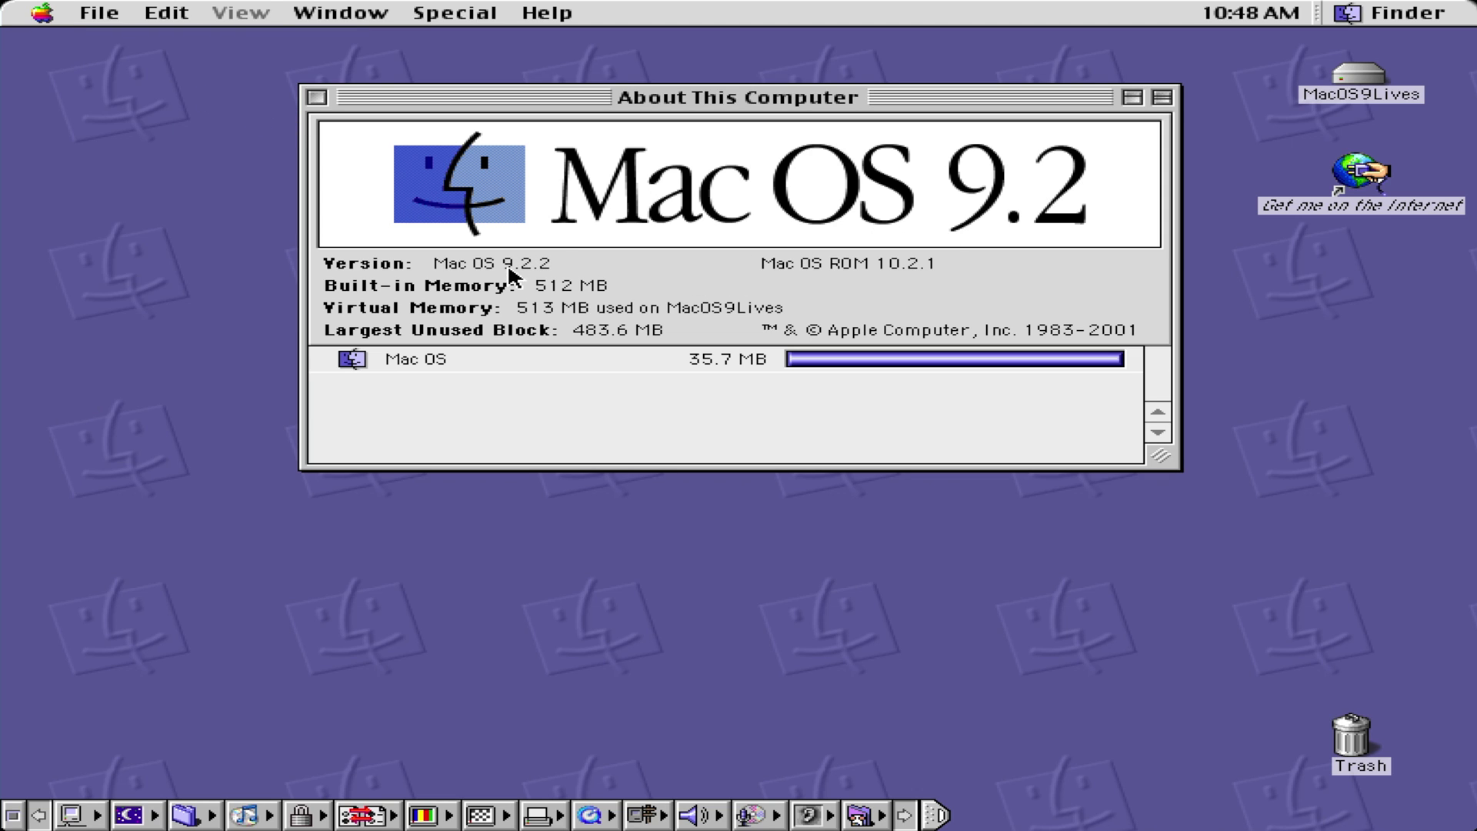
{"action": "left_click", "coordinate": [322, 98]}
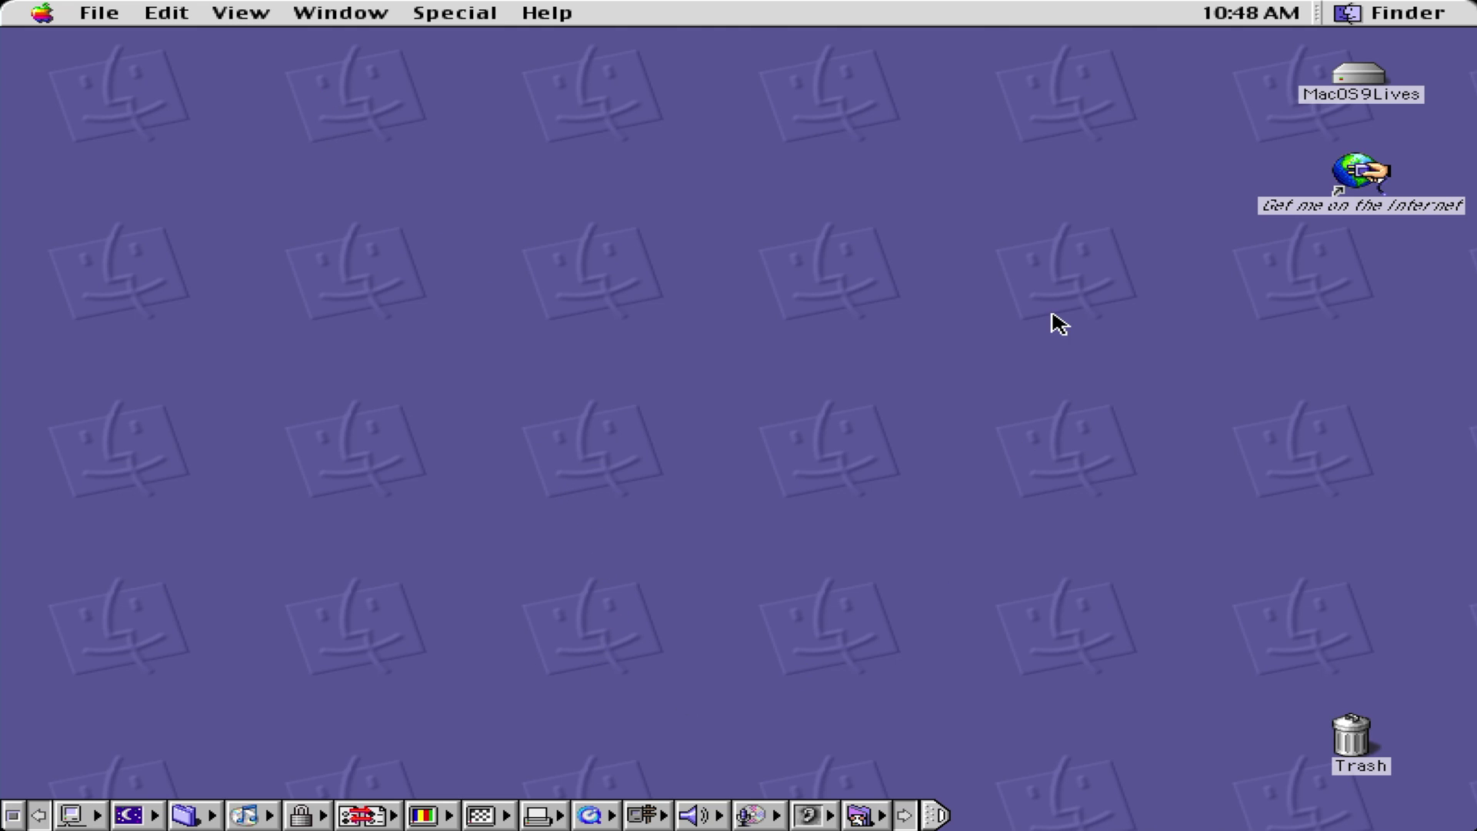
Reopen the Apple menu to show the installed apps and utilities
{"action": "left_click", "coordinate": [45, 15]}
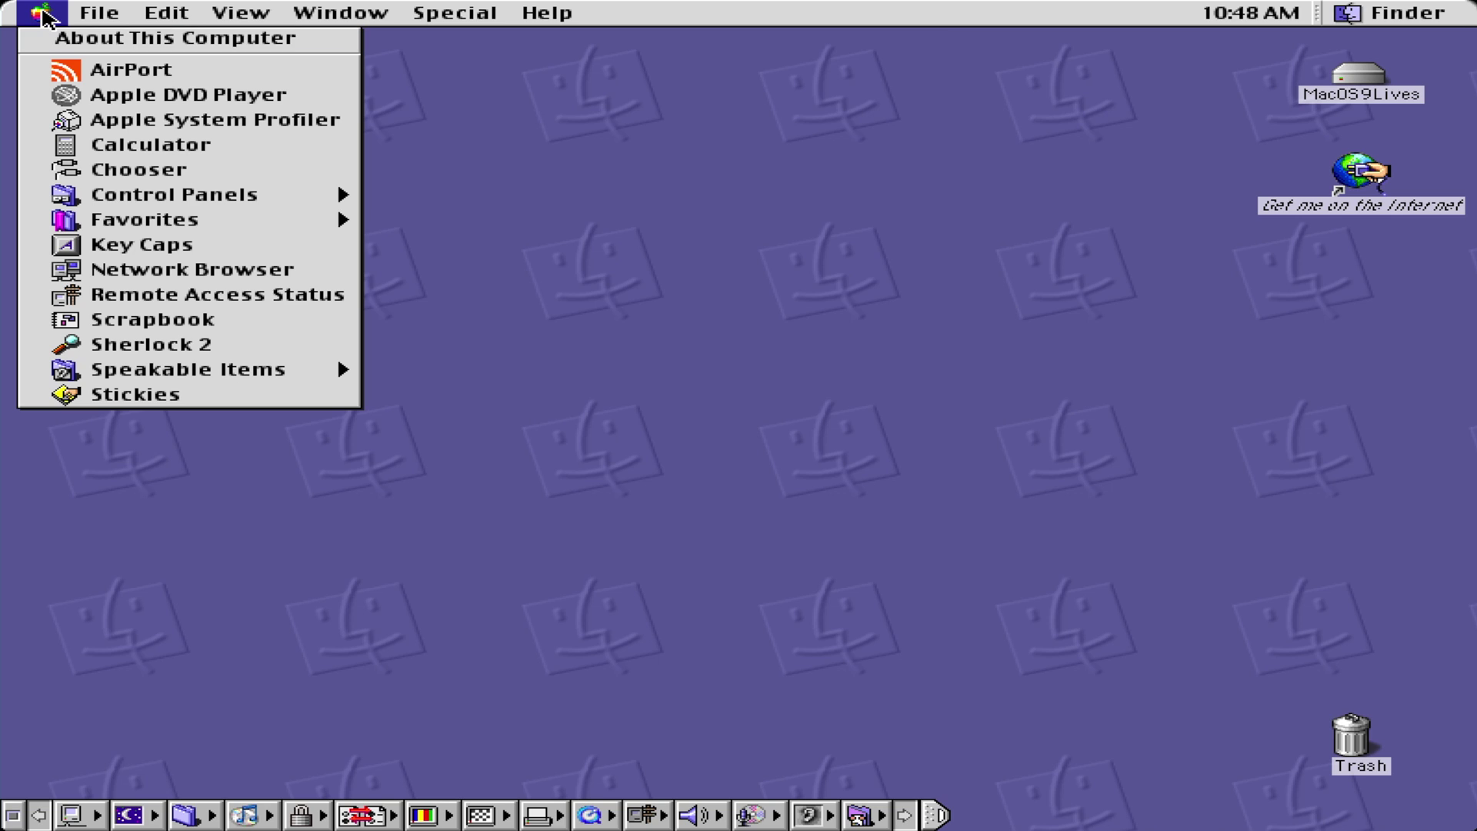
{"action": "mouse_move", "coordinate": [75, 23]}
{"action": "left_click", "coordinate": [42, 15]}
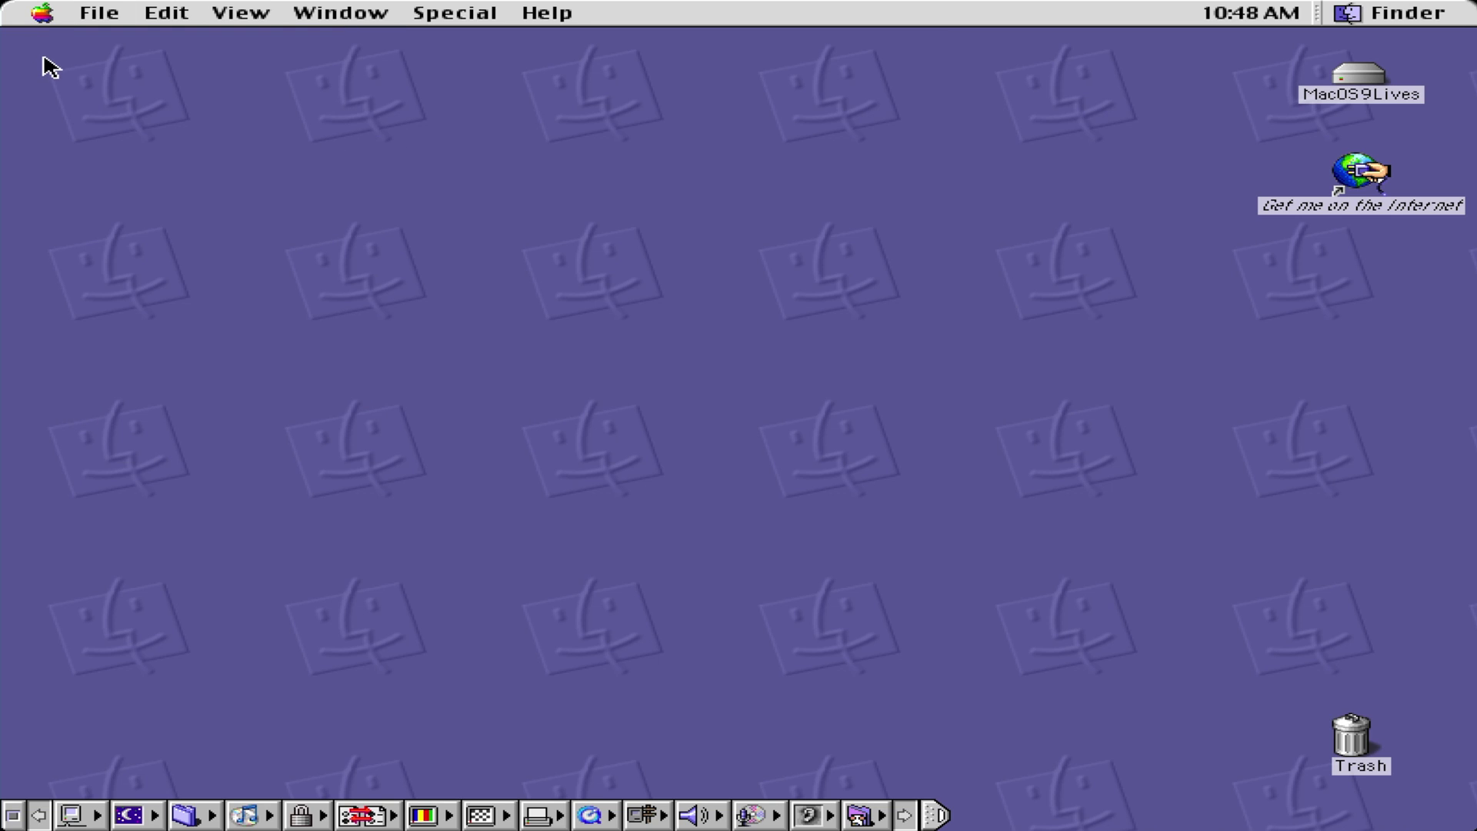
{"action": "left_click", "coordinate": [44, 23]}
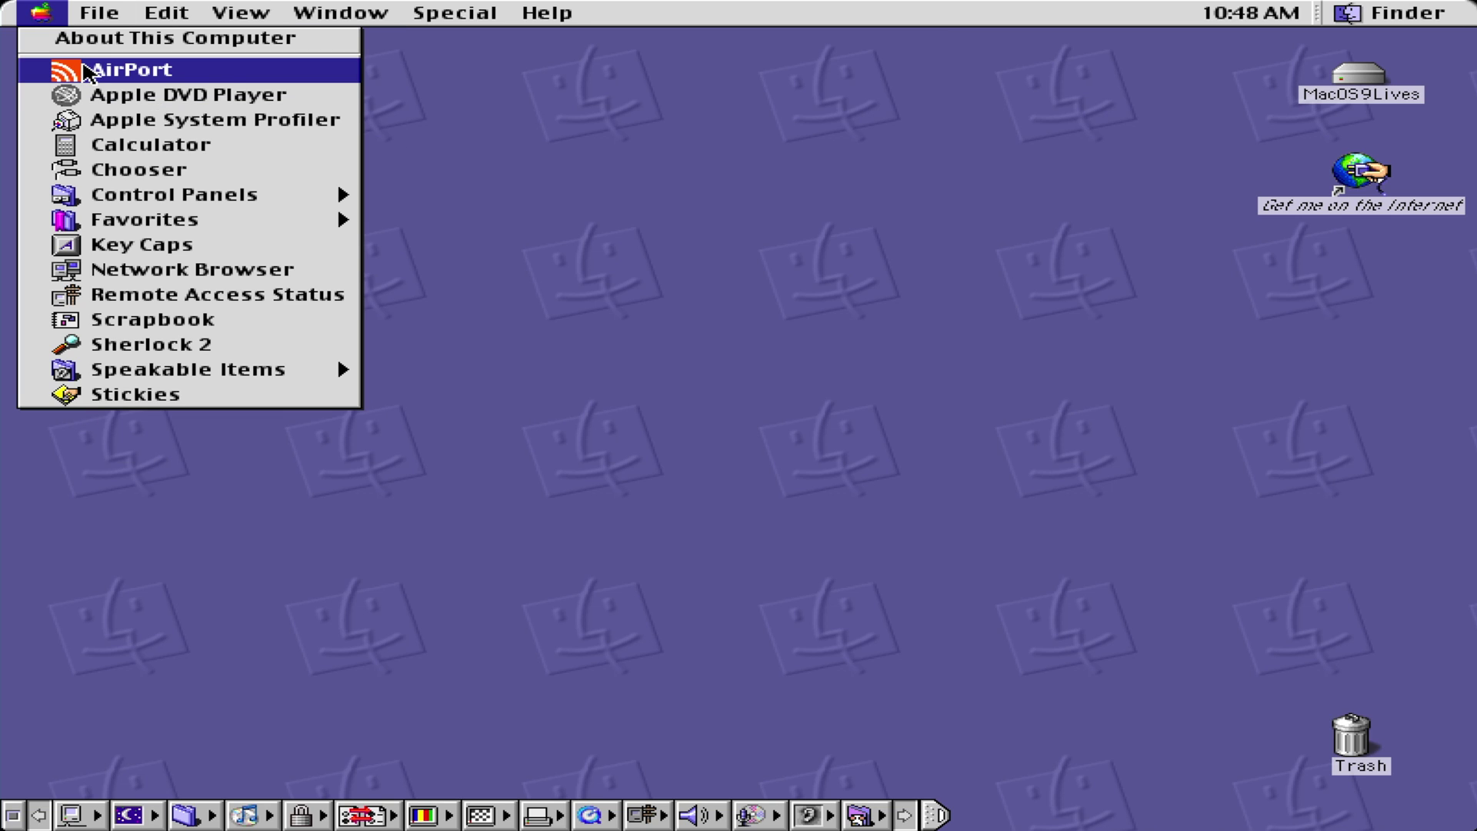
{"action": "left_click", "coordinate": [131, 119]}
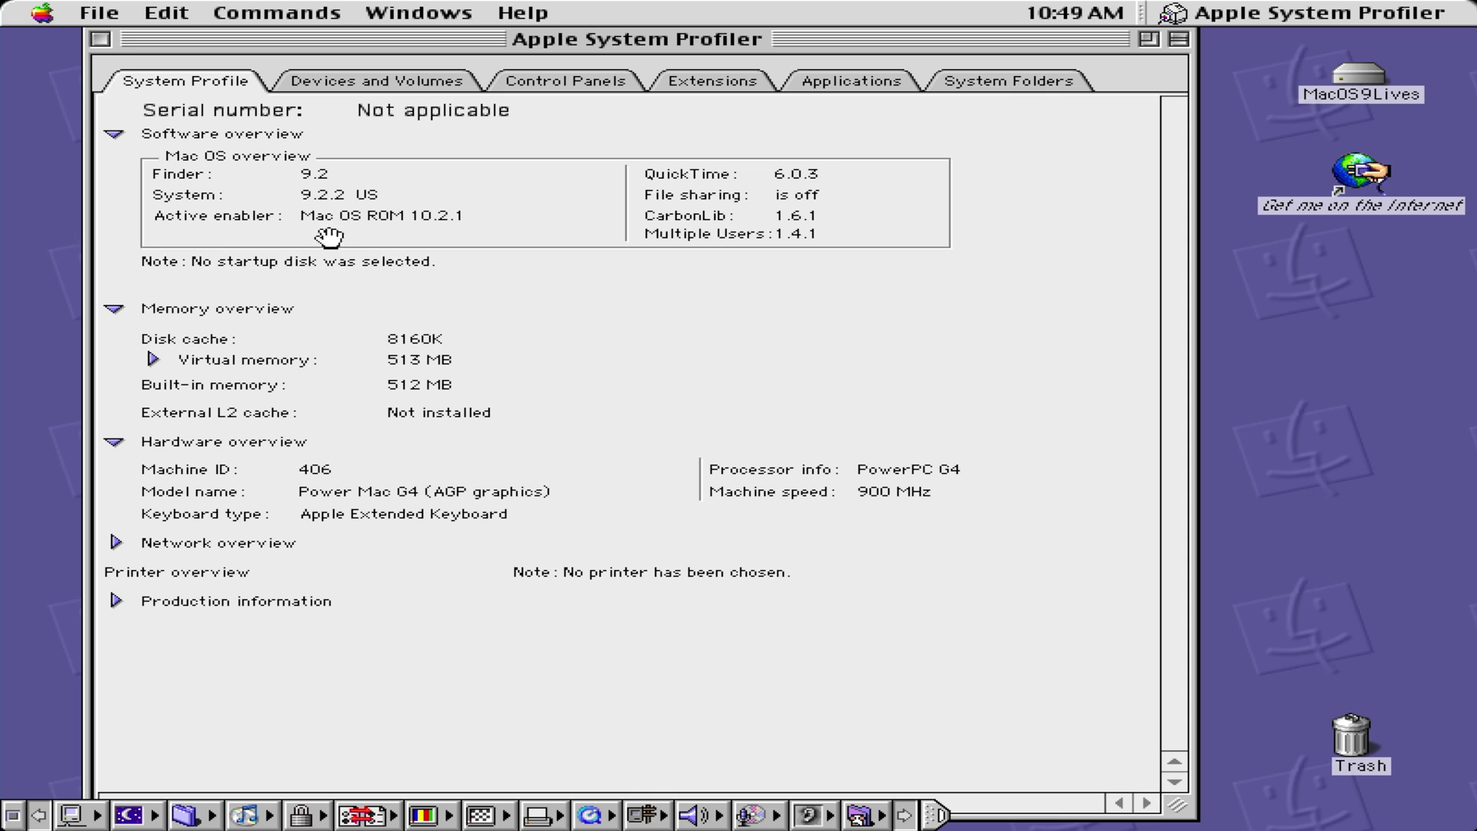
Close System Profiler and launch Calculator from the Apple menu
{"action": "left_click", "coordinate": [100, 40]}
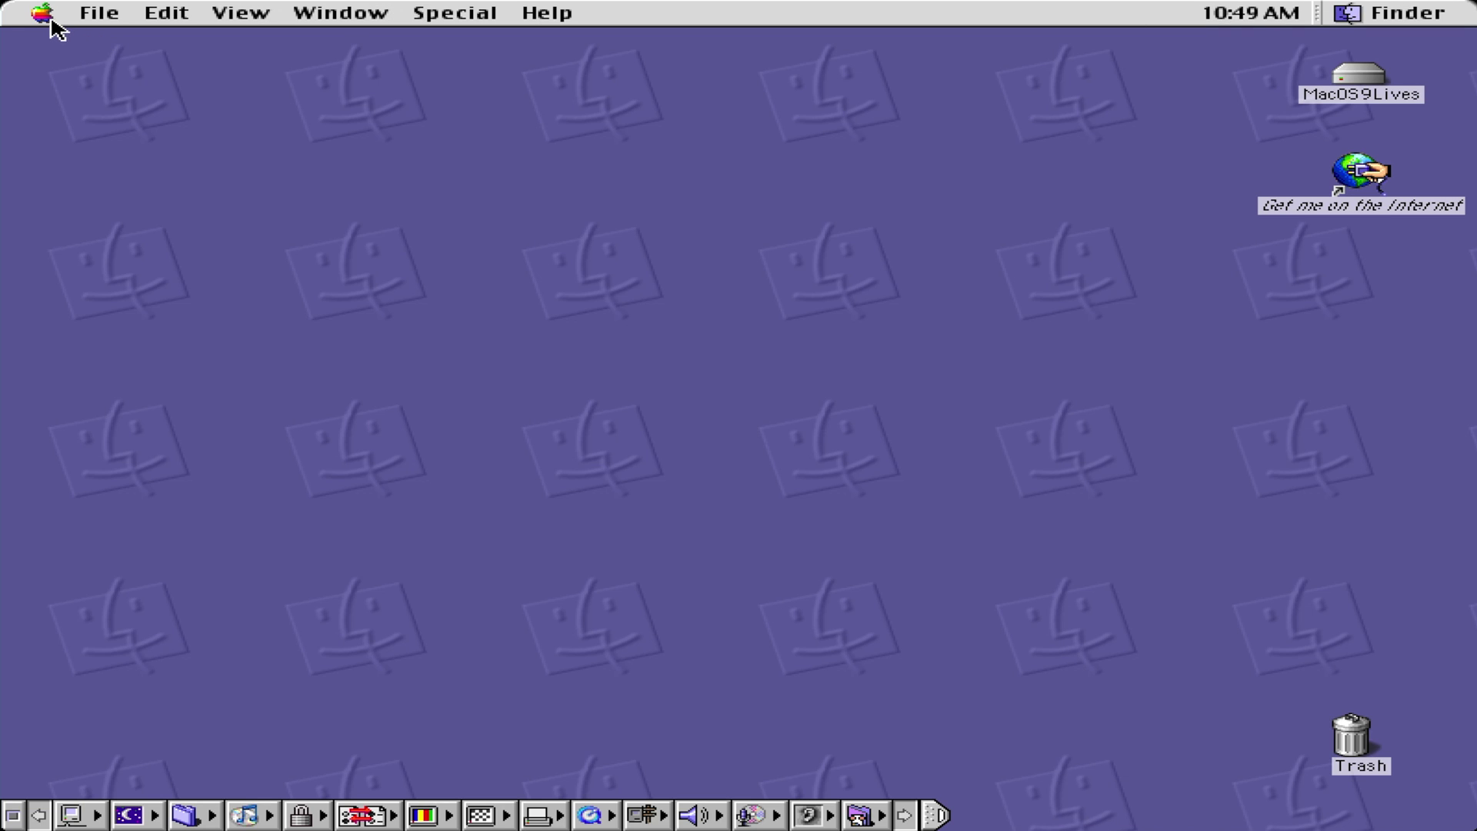
{"action": "left_click", "coordinate": [42, 13]}
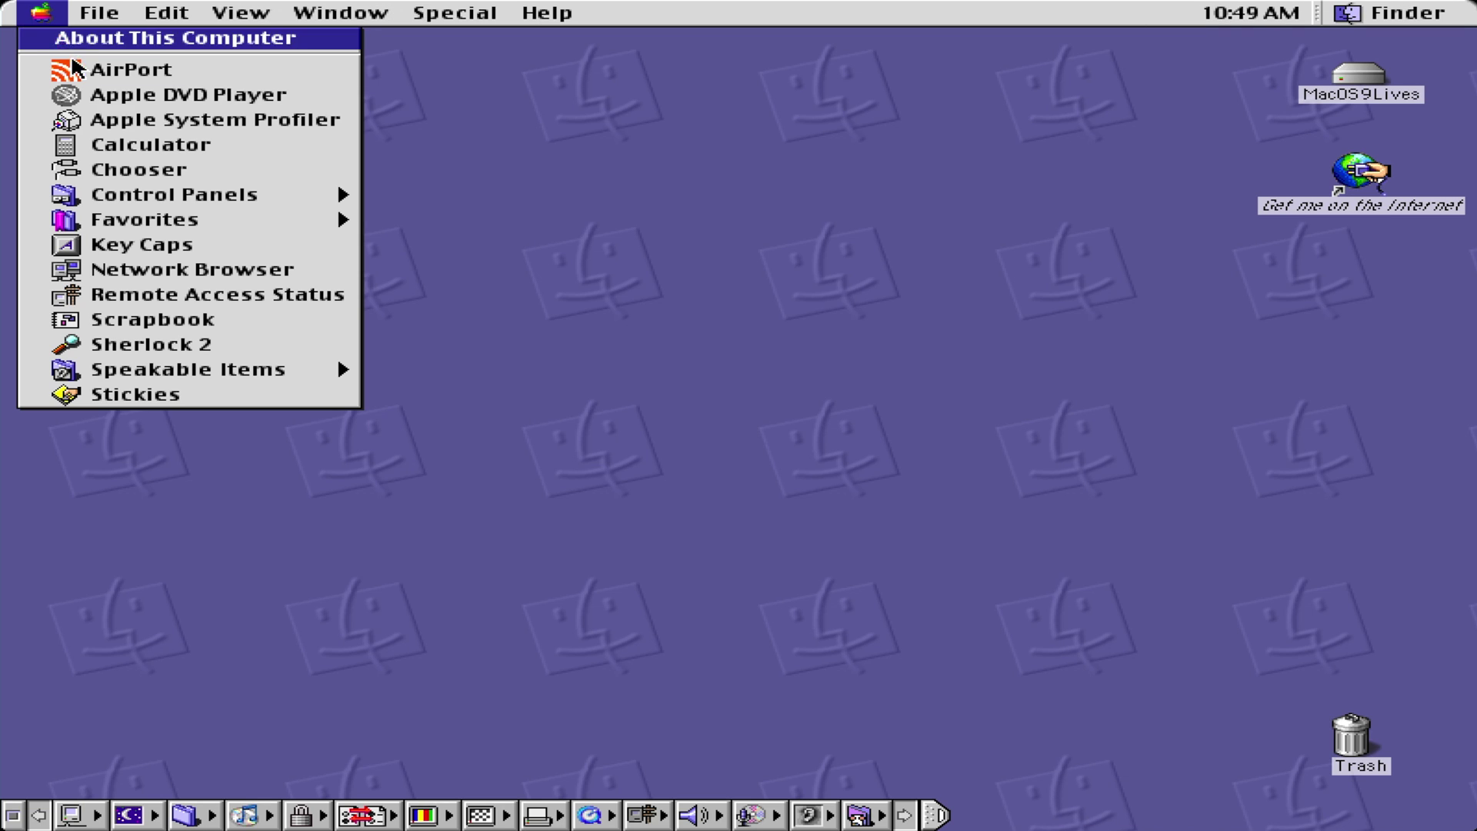
{"action": "left_click", "coordinate": [181, 153]}
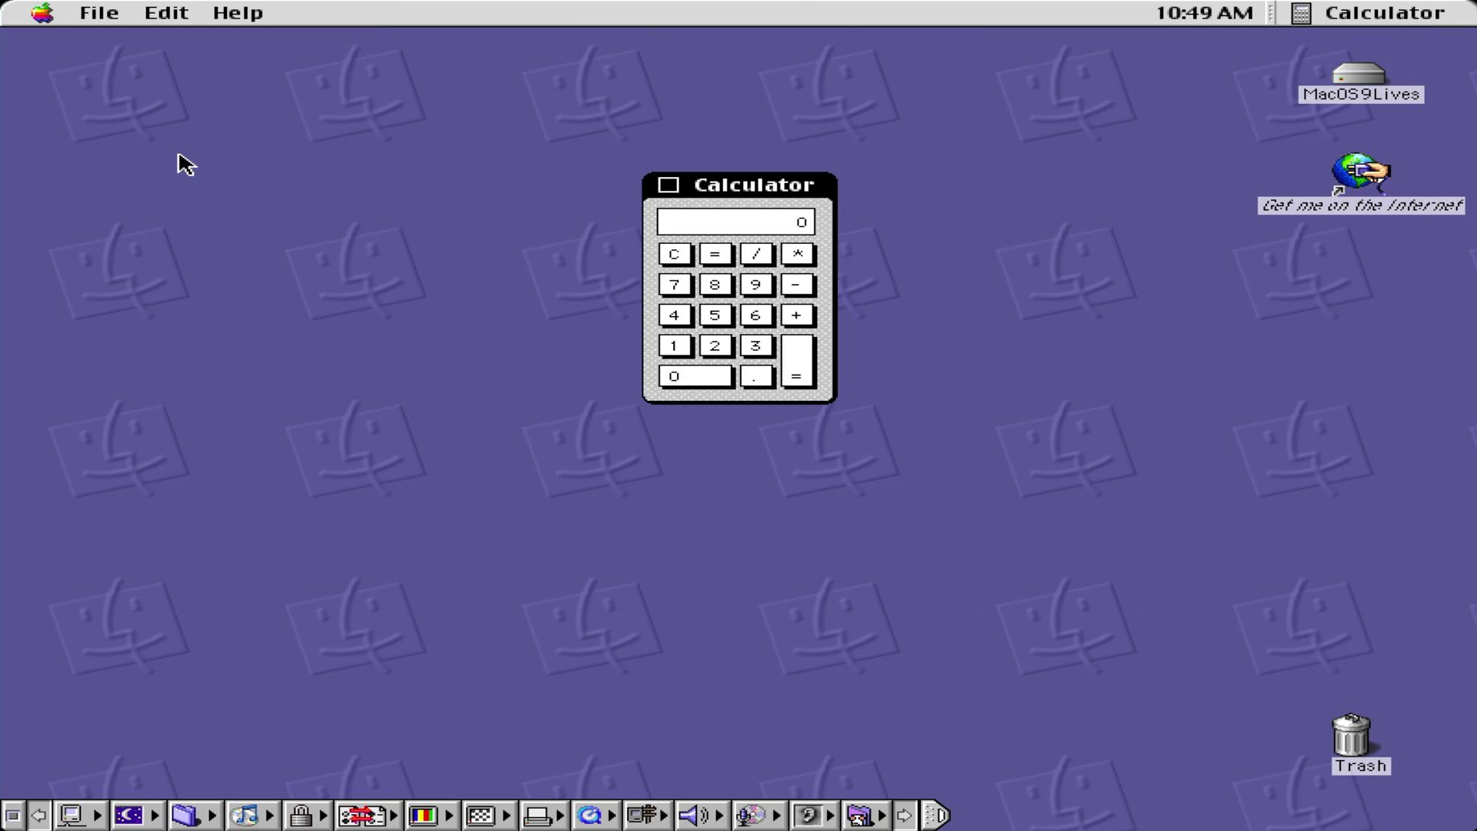
Enter 54 in Calculator, close it, and reopen the Apple menu
{"action": "left_click", "coordinate": [688, 309]}
{"action": "left_click", "coordinate": [667, 185]}
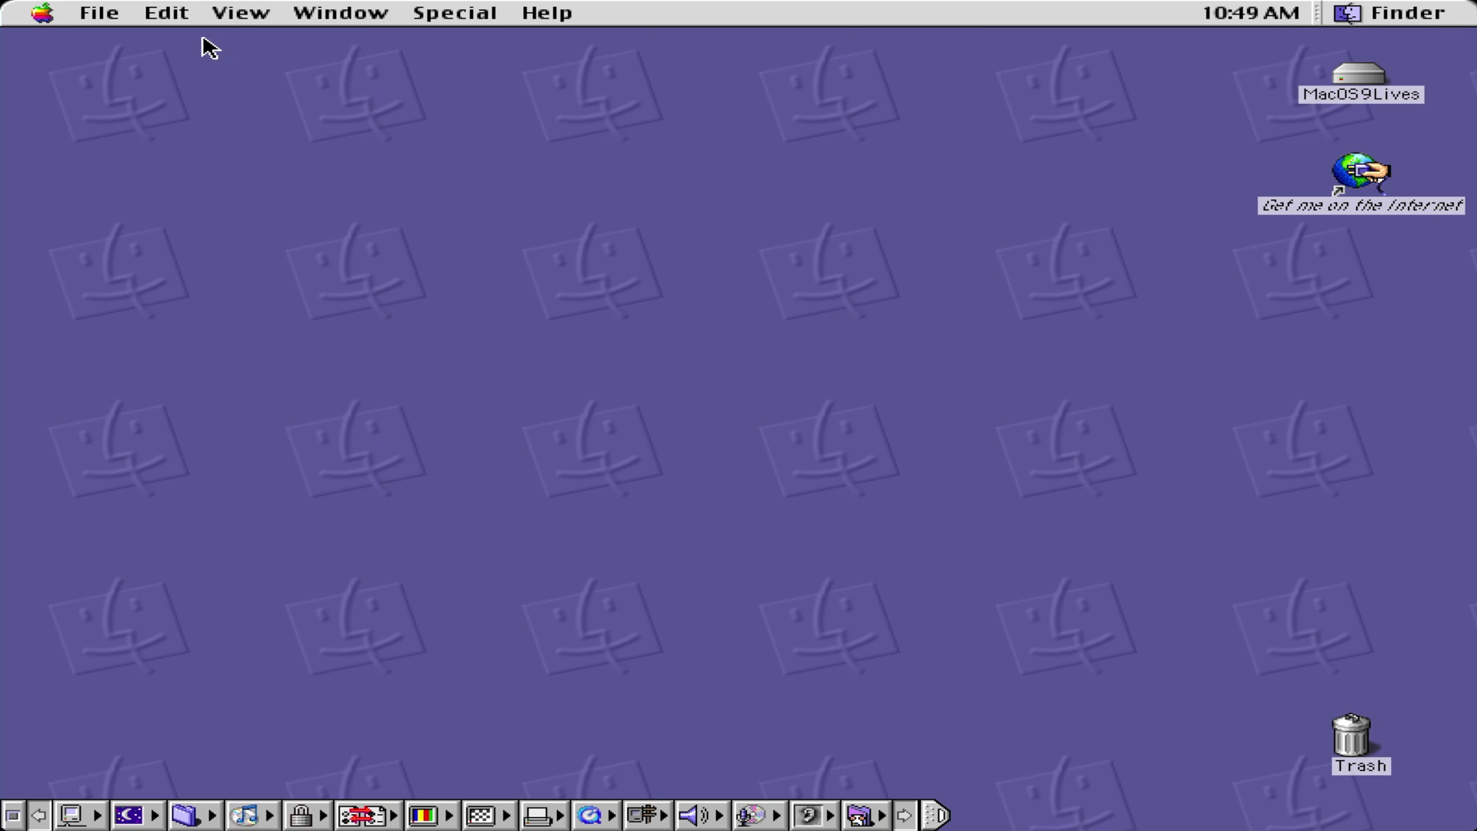
{"action": "left_click", "coordinate": [44, 16]}
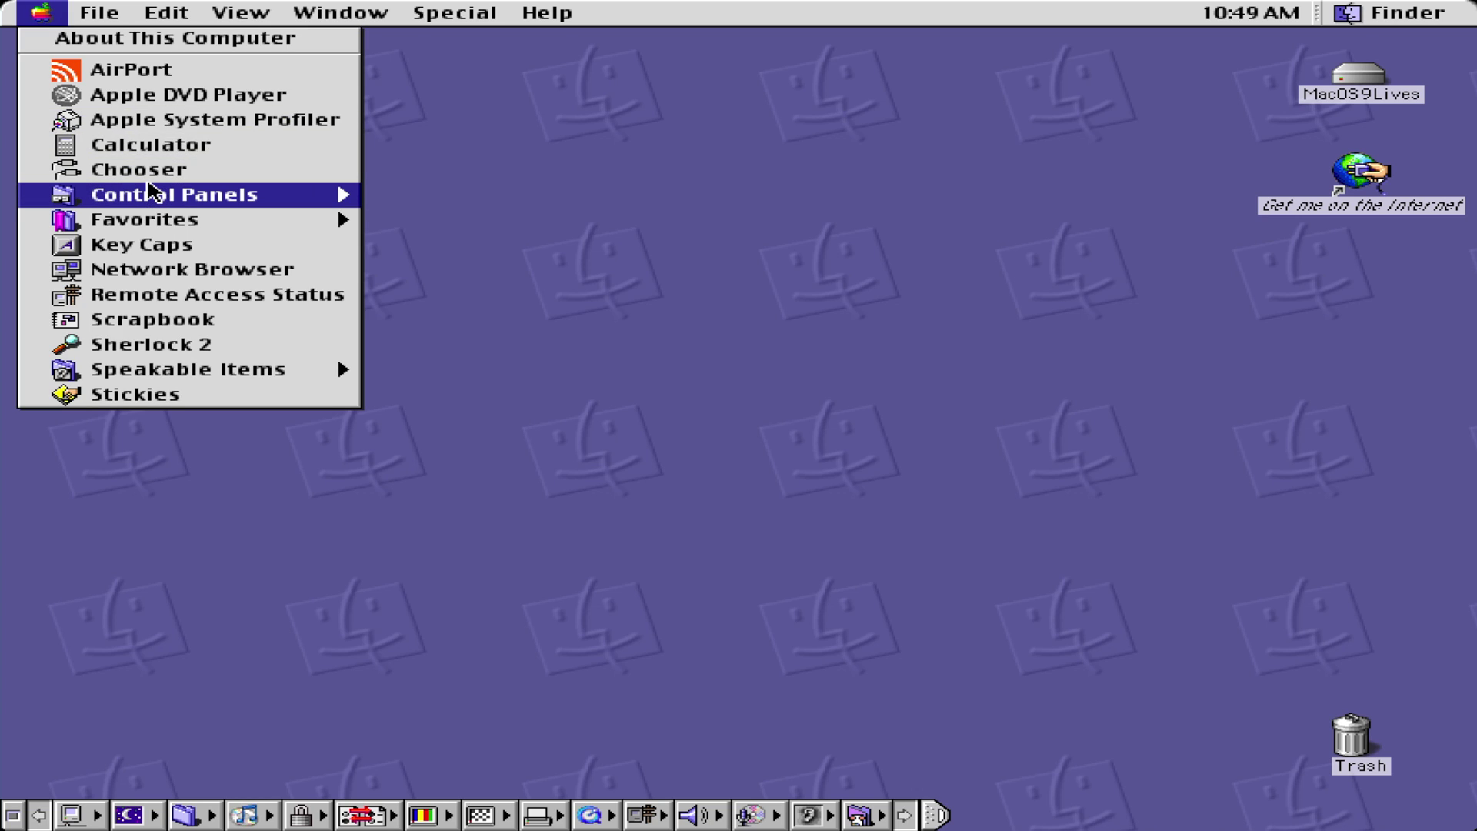
Open the Appearance control panel and look at its general and font settings
{"action": "mouse_move", "coordinate": [158, 194]}
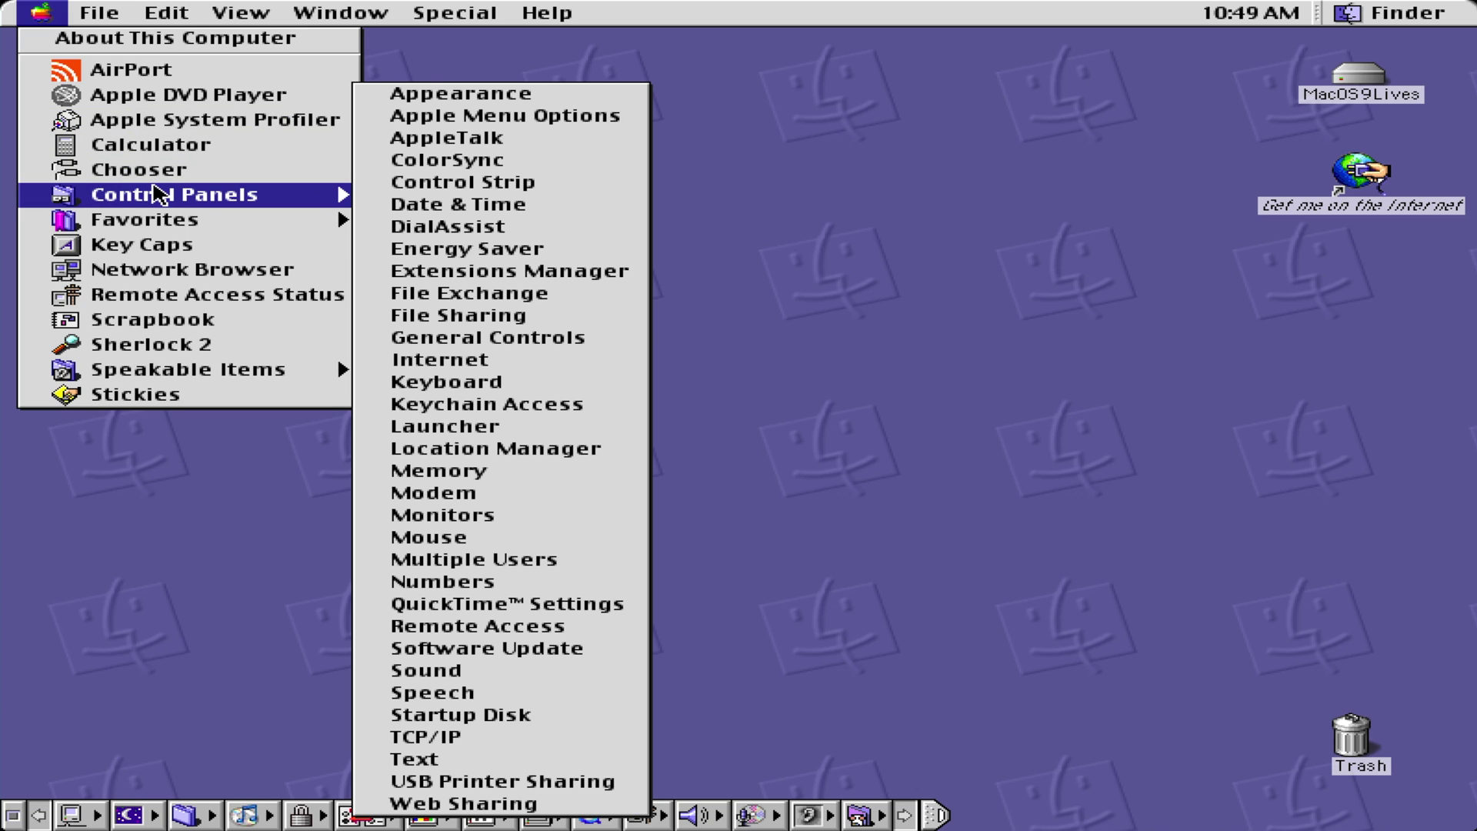
{"action": "left_click", "coordinate": [423, 94]}
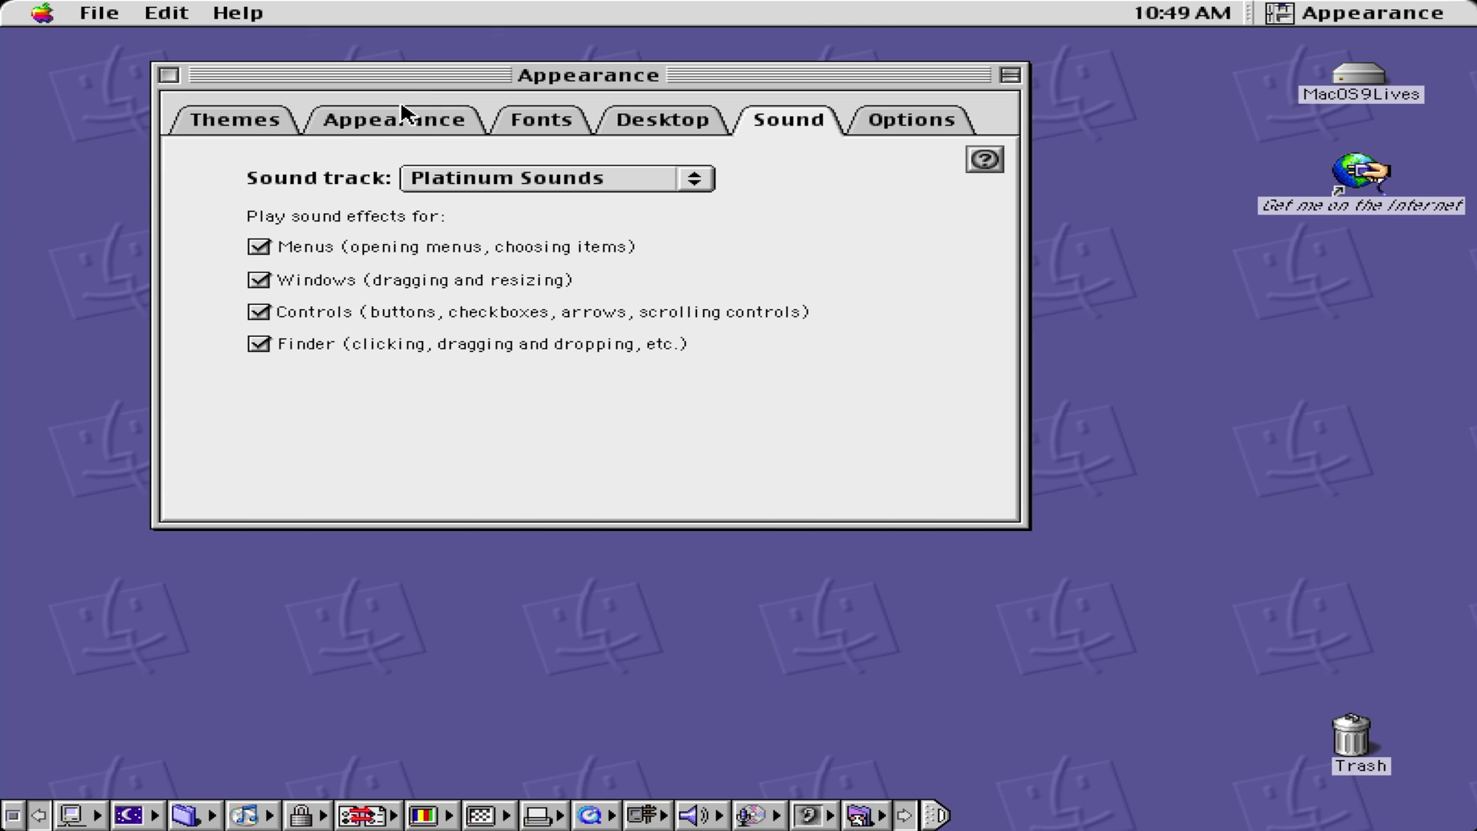
{"action": "left_click", "coordinate": [401, 114]}
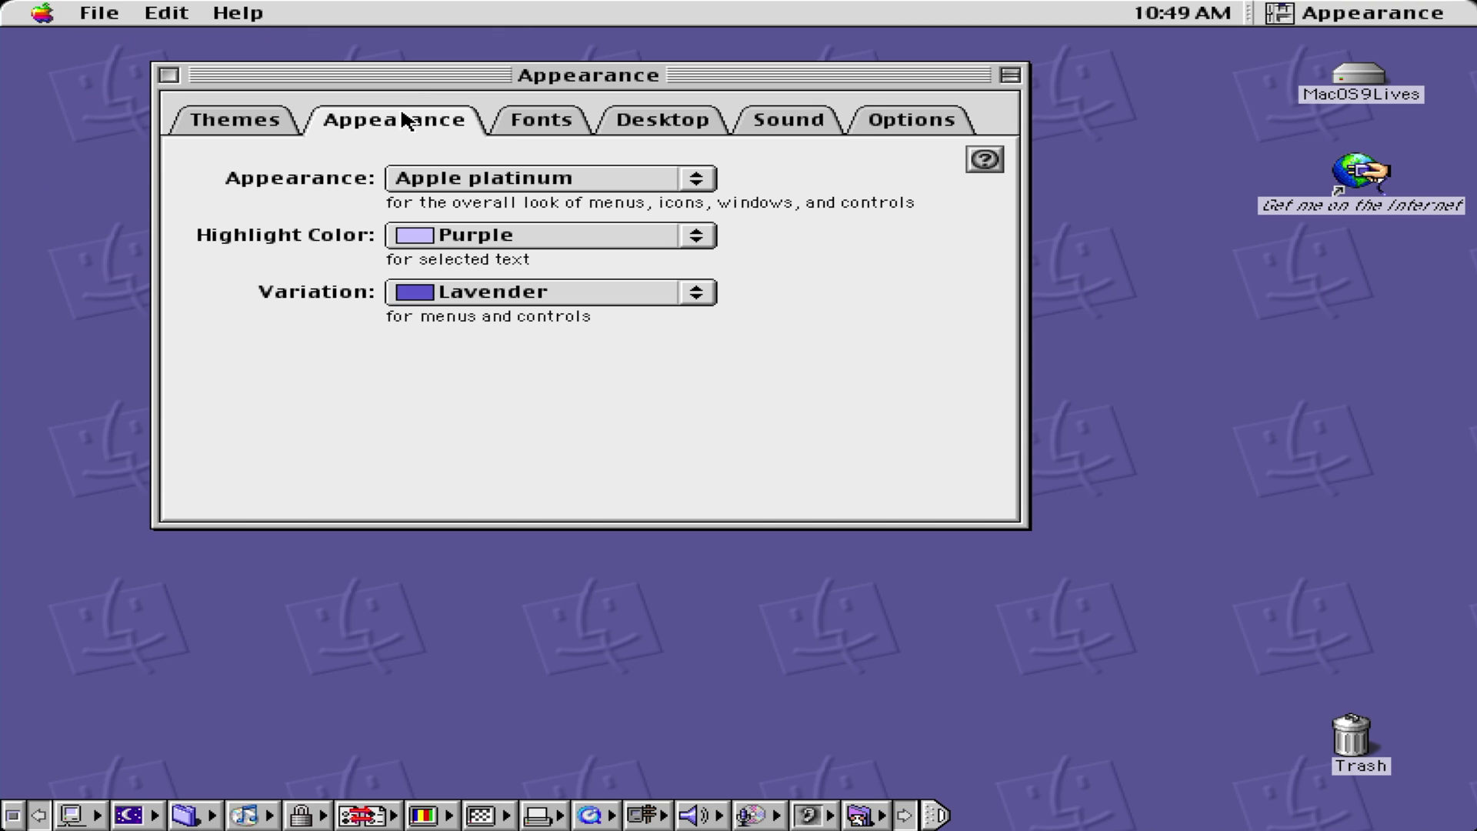
{"action": "left_click", "coordinate": [538, 119]}
{"action": "left_click", "coordinate": [273, 121]}
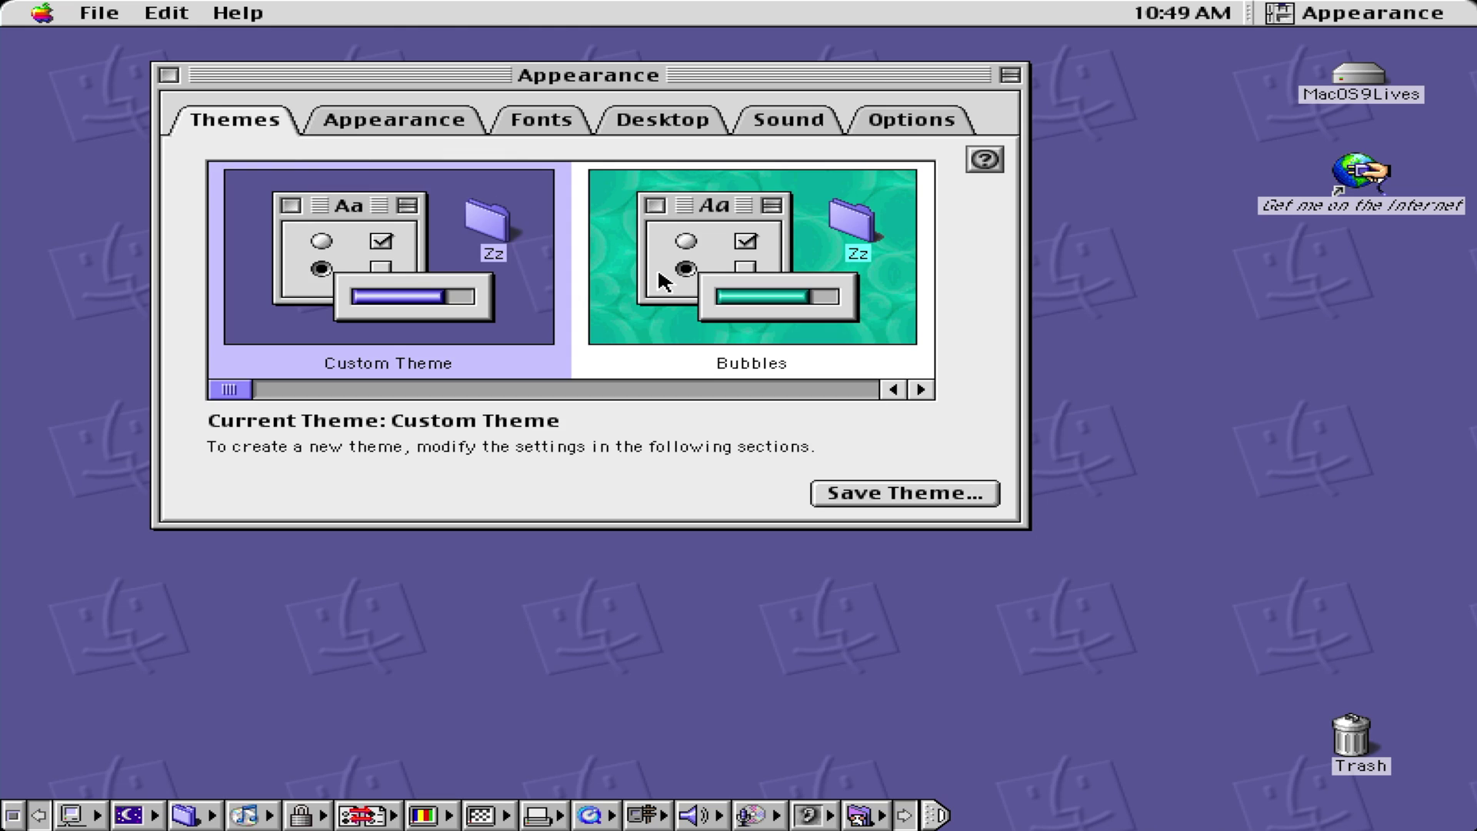
Page through the theme previews and apply the Lollipop 5 theme
{"action": "left_click", "coordinate": [627, 390]}
{"action": "left_click", "coordinate": [627, 392]}
{"action": "left_click", "coordinate": [627, 393]}
{"action": "left_click", "coordinate": [627, 394]}
{"action": "left_click", "coordinate": [434, 390]}
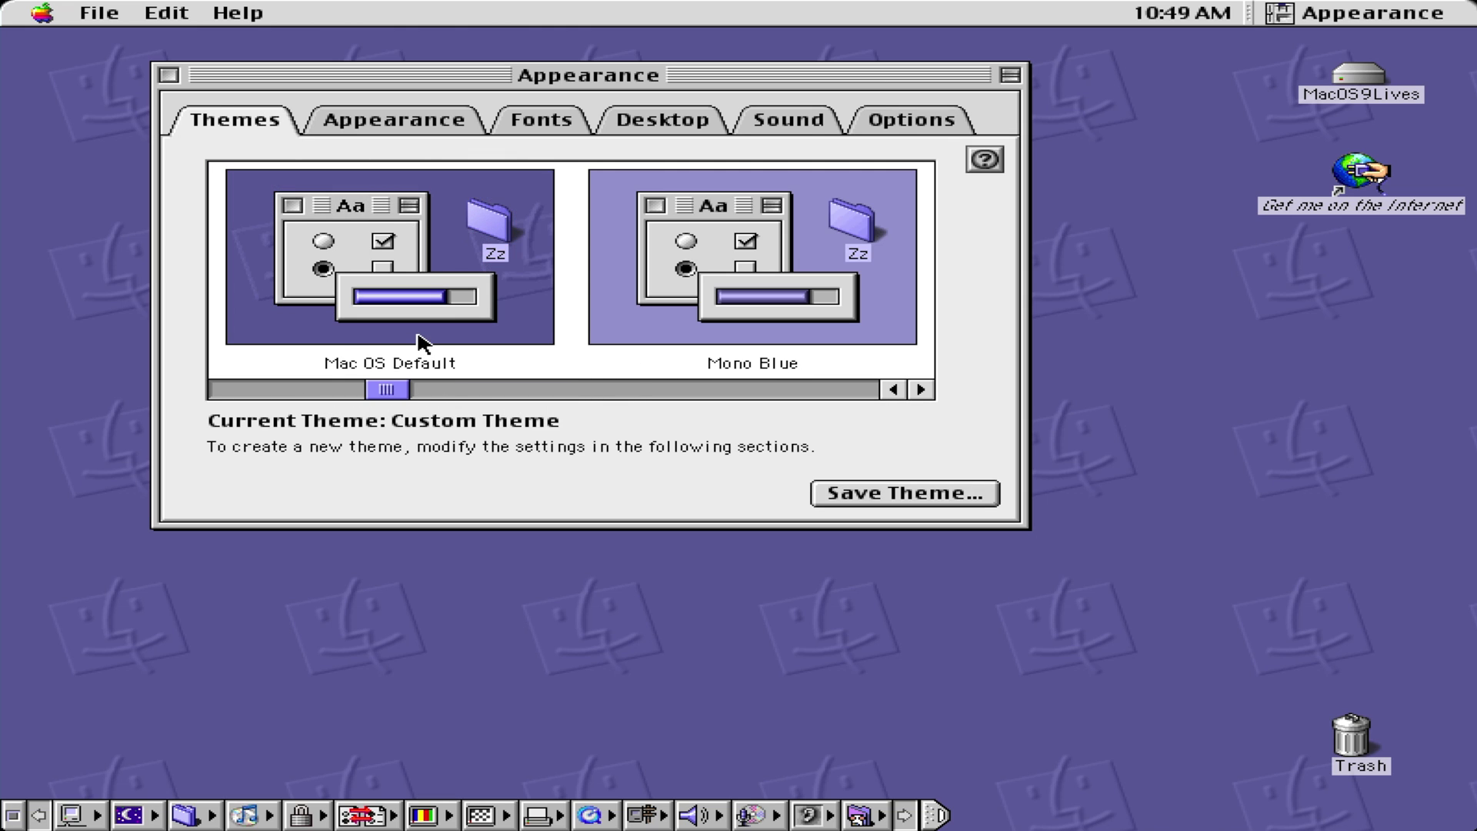
{"action": "left_click", "coordinate": [491, 387]}
{"action": "left_click", "coordinate": [338, 390]}
{"action": "left_click", "coordinate": [338, 390]}
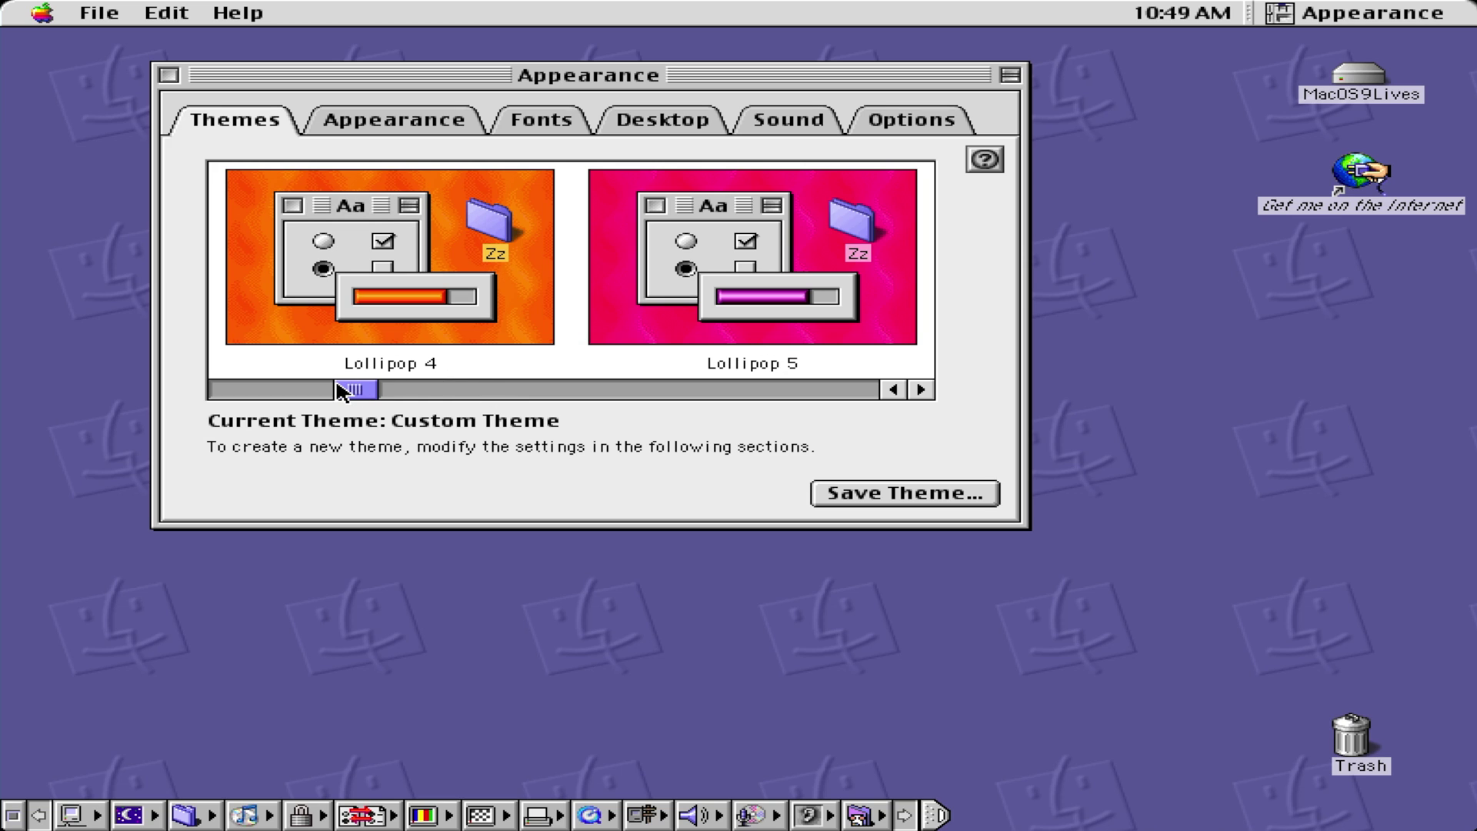
{"action": "left_click", "coordinate": [663, 283]}
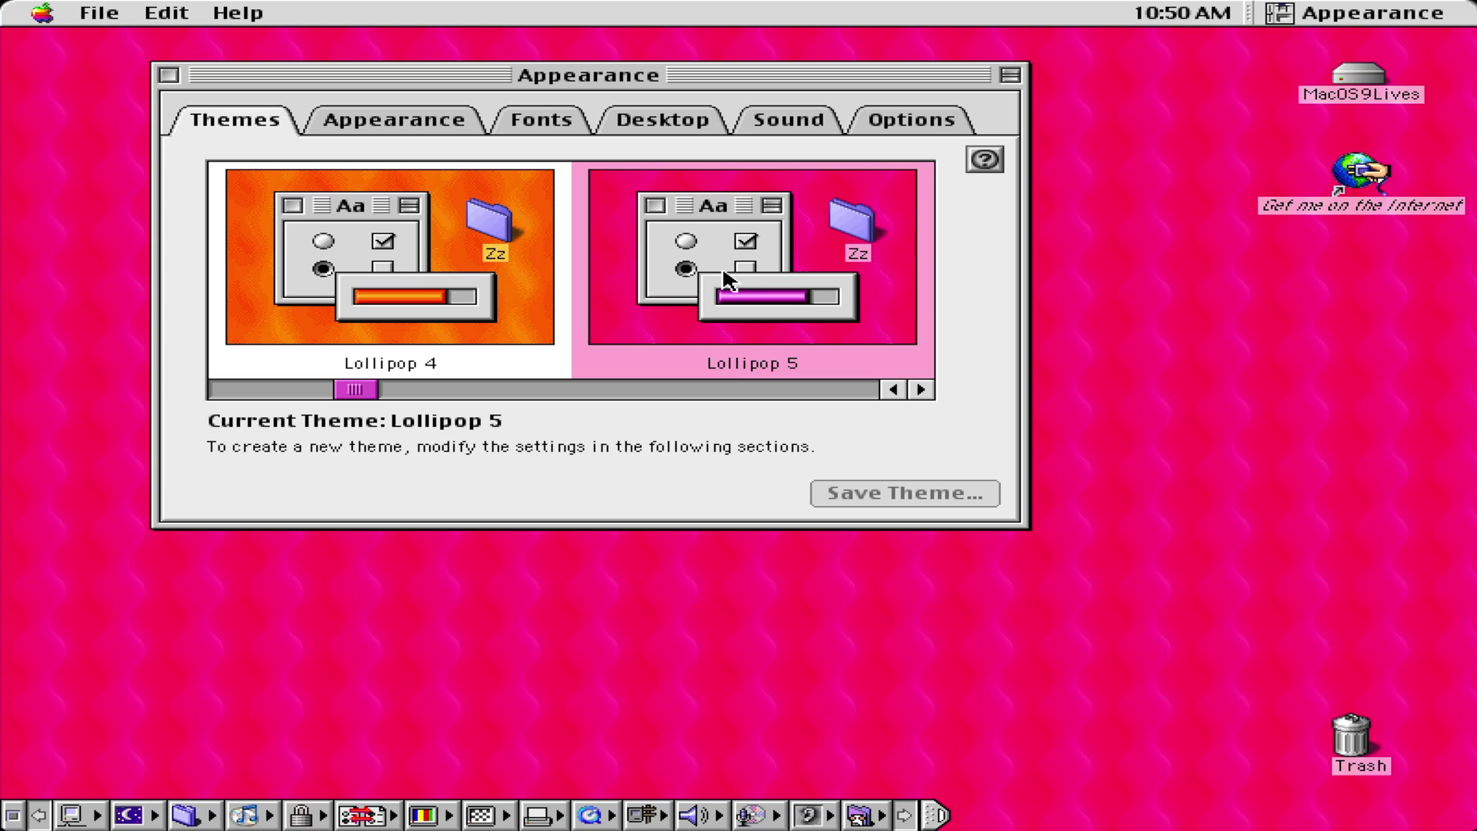
Try the Lollipop 4 and Lollipop themes and check Lollipop's colour settings
{"action": "left_click", "coordinate": [298, 390]}
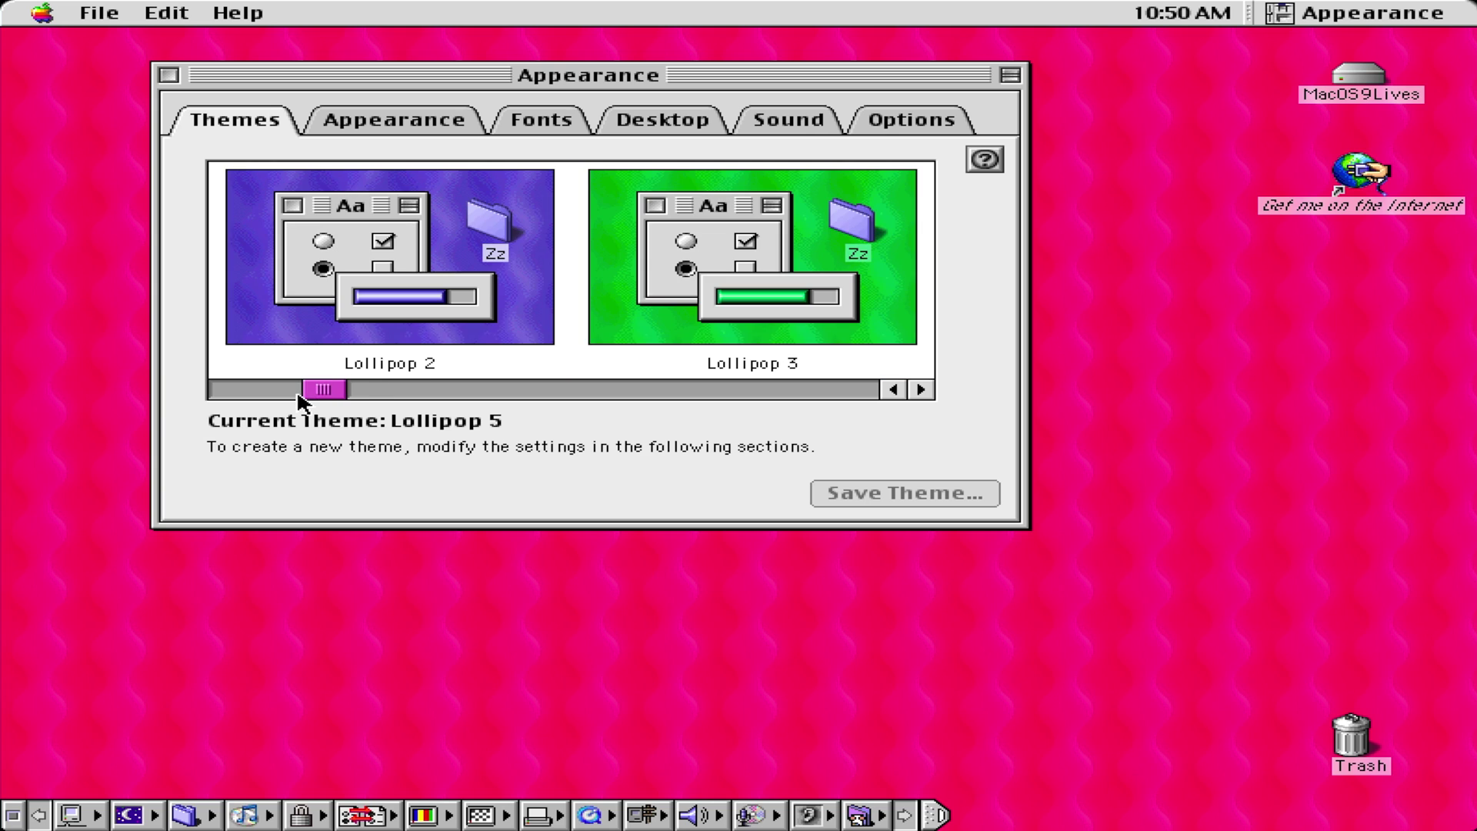
{"action": "left_click", "coordinate": [391, 393]}
{"action": "left_click", "coordinate": [393, 339]}
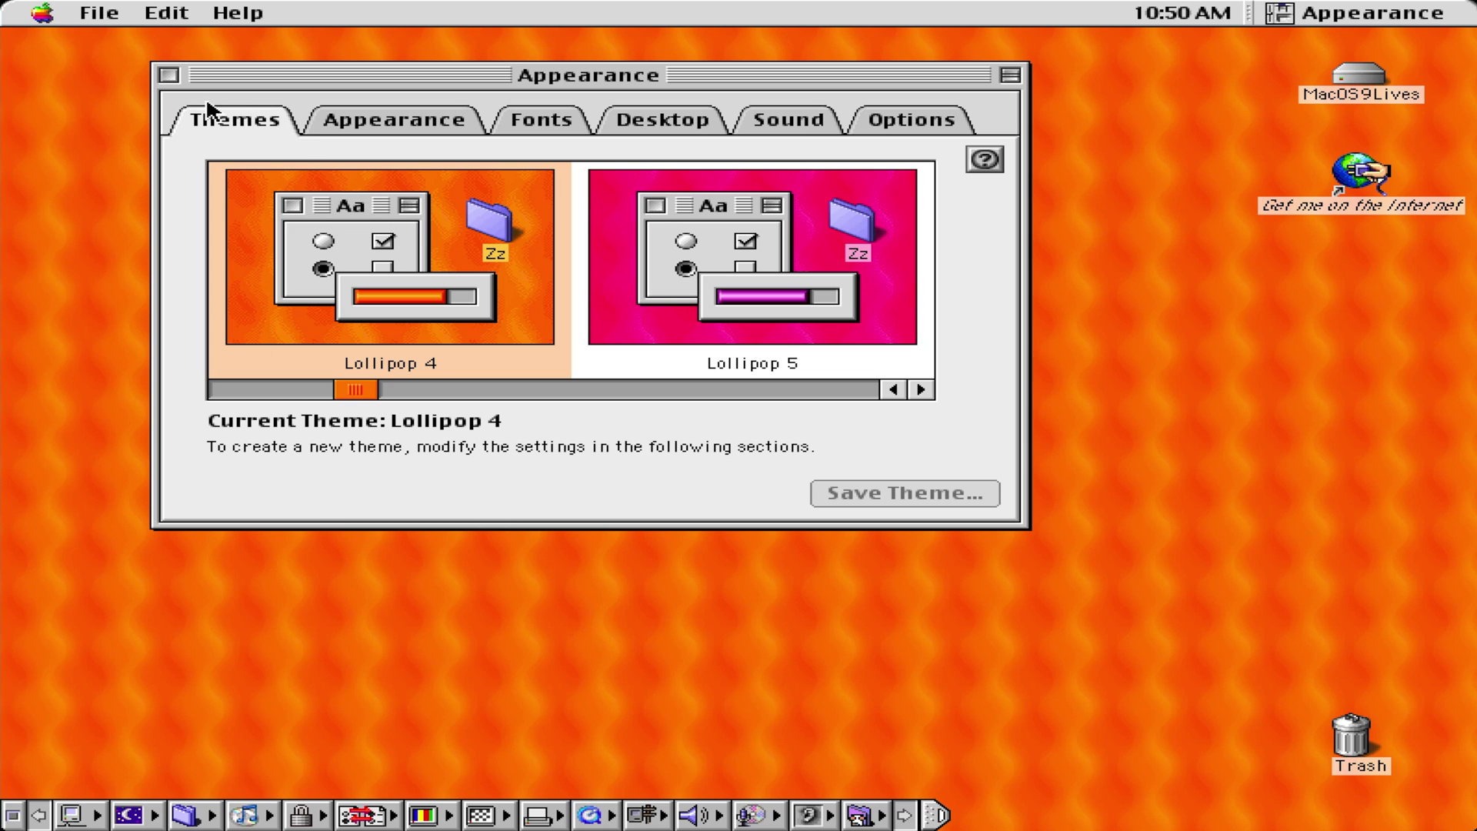
{"action": "left_click_drag", "start_coordinate": [368, 390], "coordinate": [296, 391]}
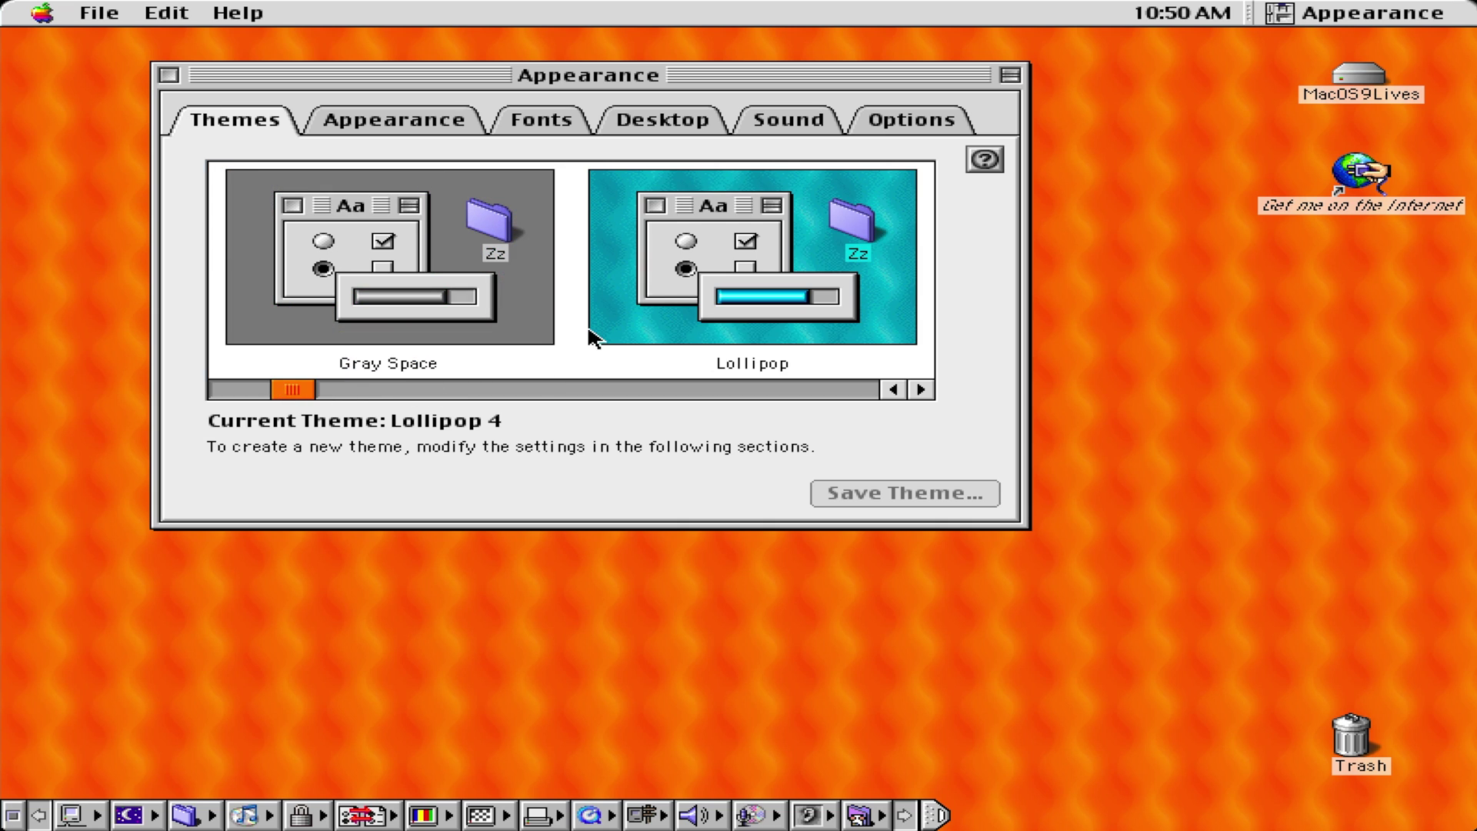
{"action": "left_click", "coordinate": [627, 319]}
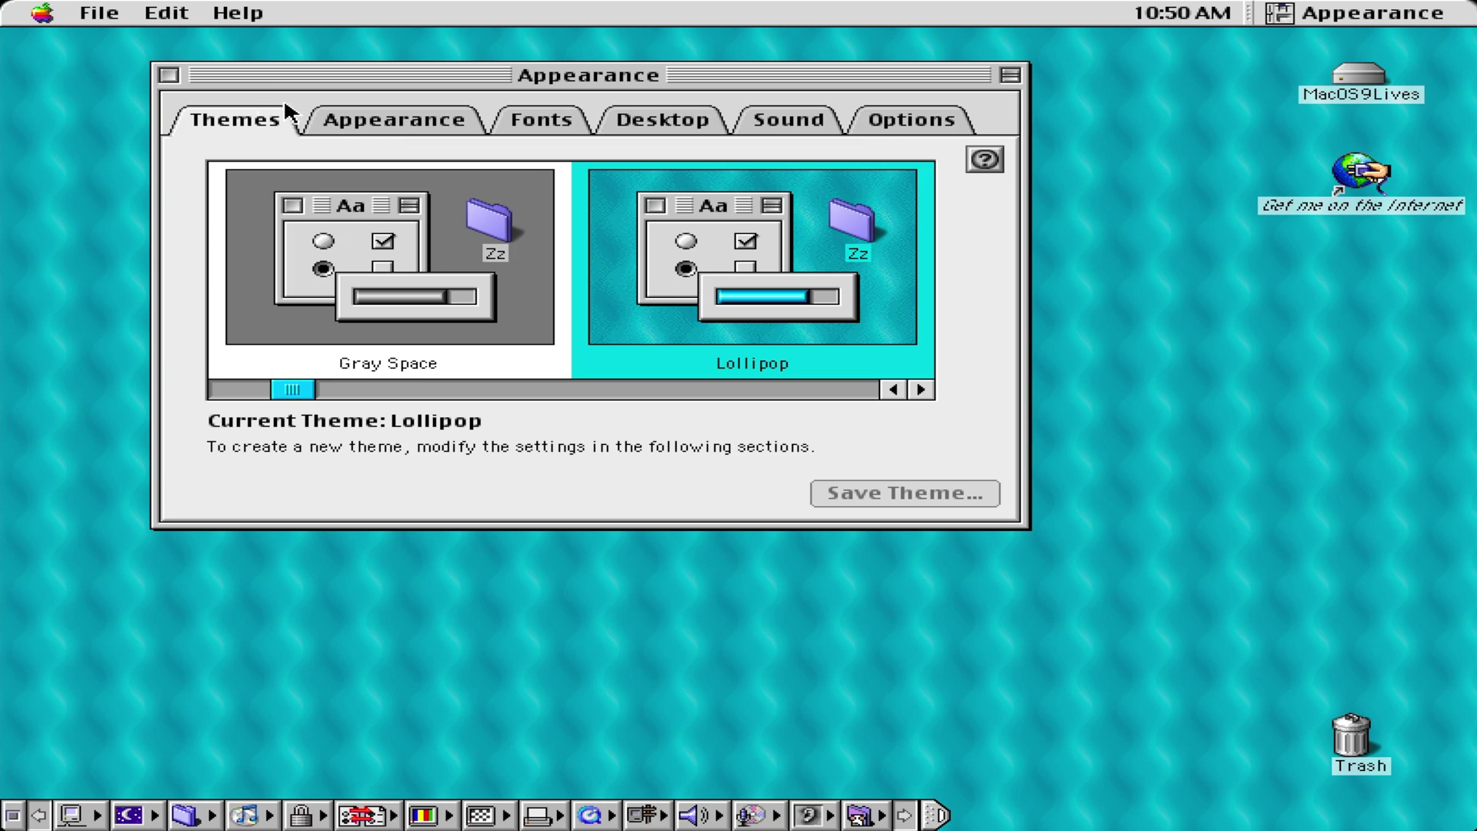
{"action": "left_click", "coordinate": [379, 127]}
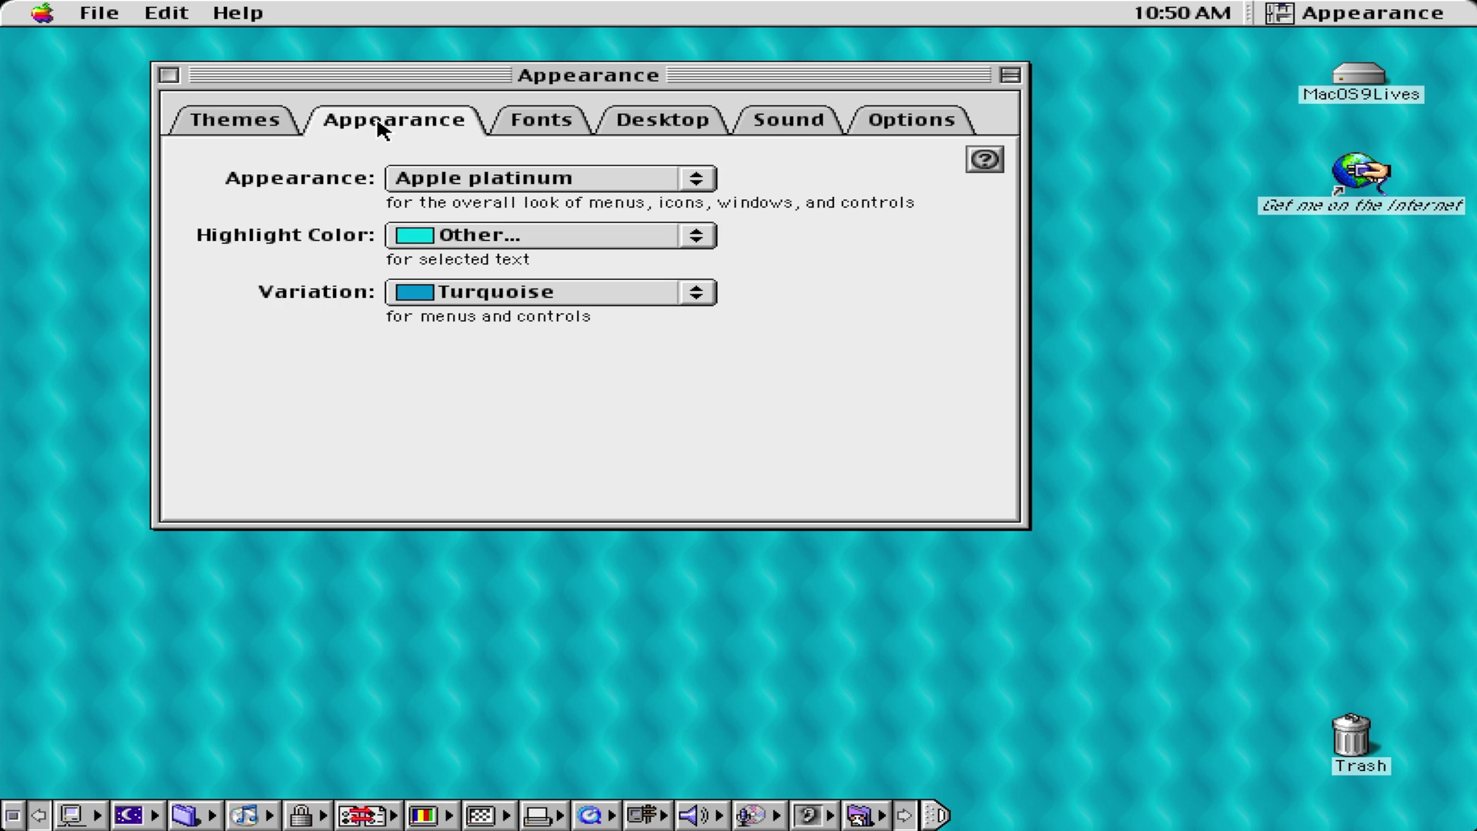
{"action": "left_click", "coordinate": [169, 130]}
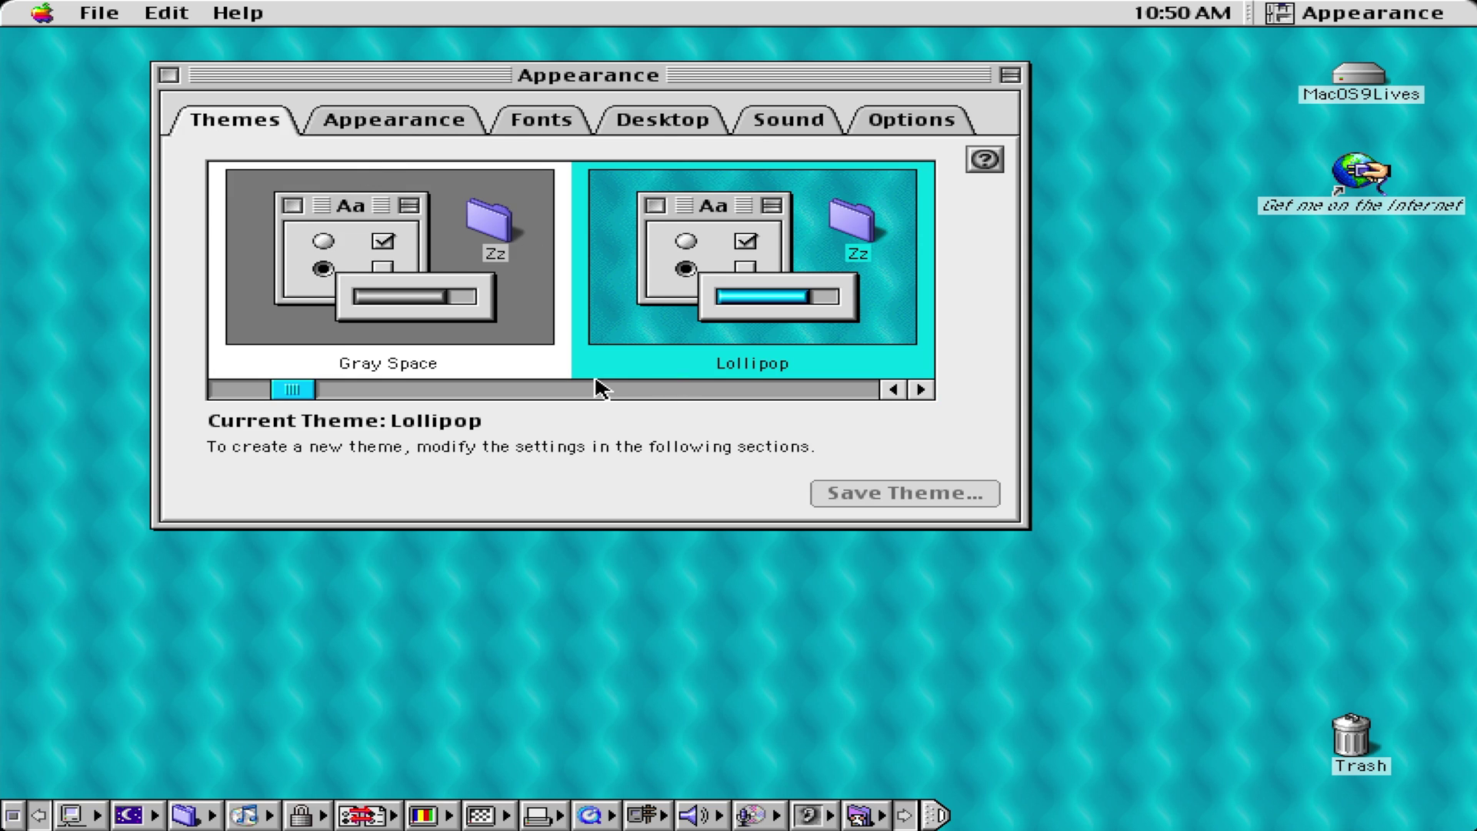
Apply the Mac OS Default theme and close the Appearance control panel
{"action": "left_click", "coordinate": [555, 390]}
{"action": "left_click", "coordinate": [555, 390]}
{"action": "left_click", "coordinate": [561, 389]}
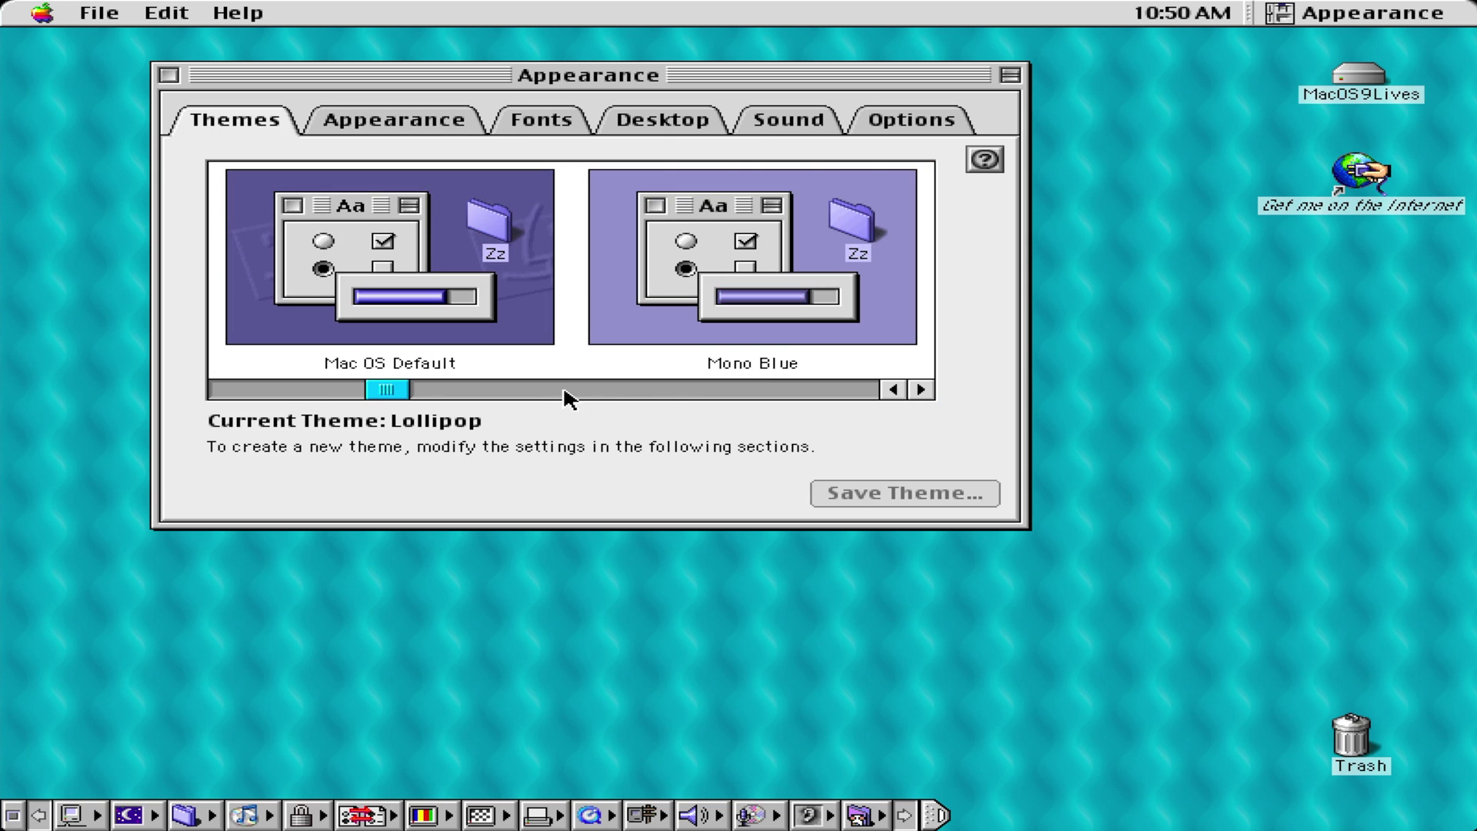
{"action": "left_click", "coordinate": [442, 302]}
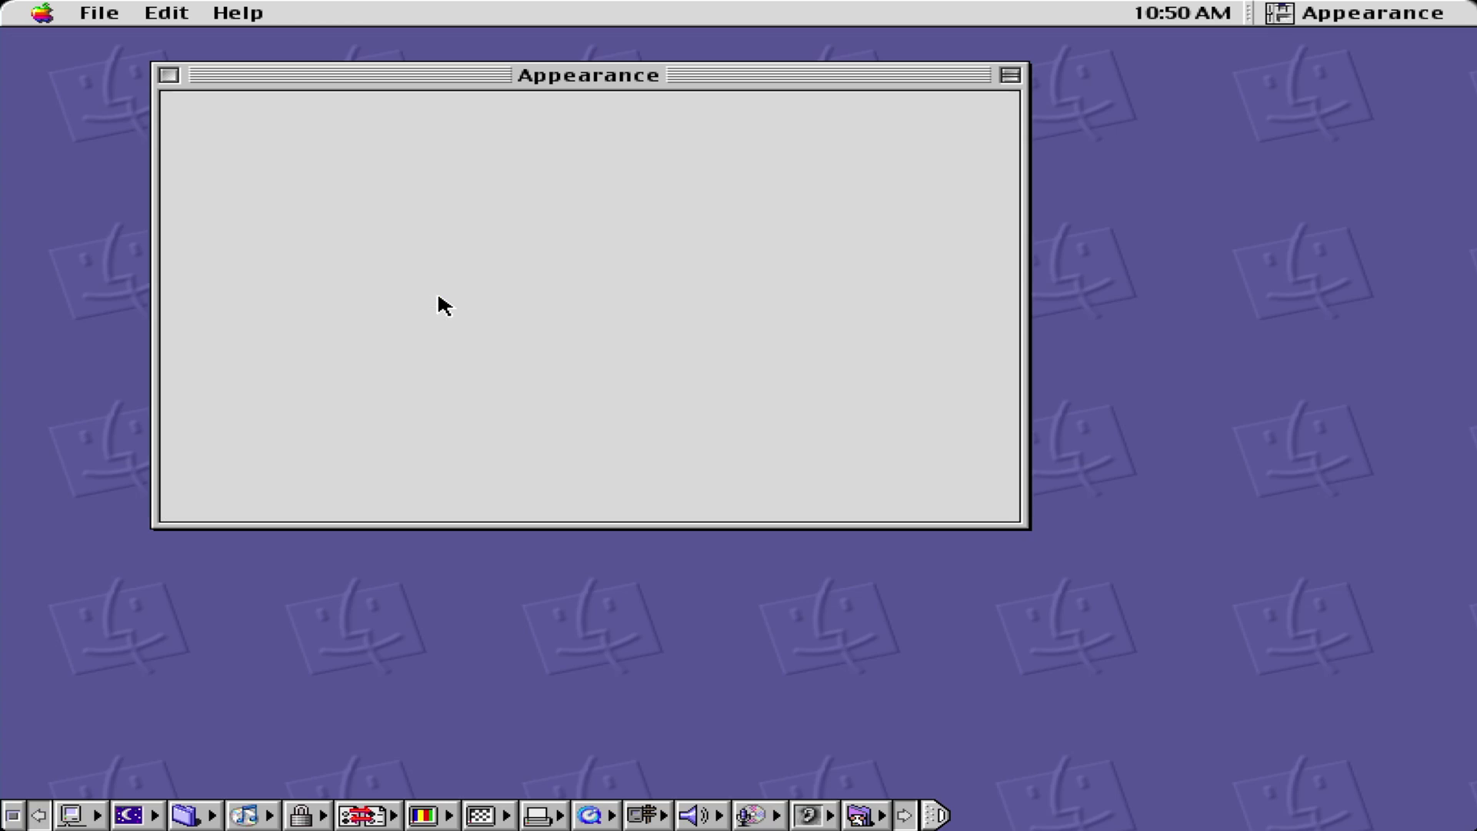
{"action": "left_click", "coordinate": [168, 75]}
Glance through the Apple menu and the Finder's menus
{"action": "left_click", "coordinate": [43, 14]}
{"action": "left_click", "coordinate": [46, 17]}
{"action": "left_click", "coordinate": [146, 14]}
{"action": "left_click", "coordinate": [630, 23]}
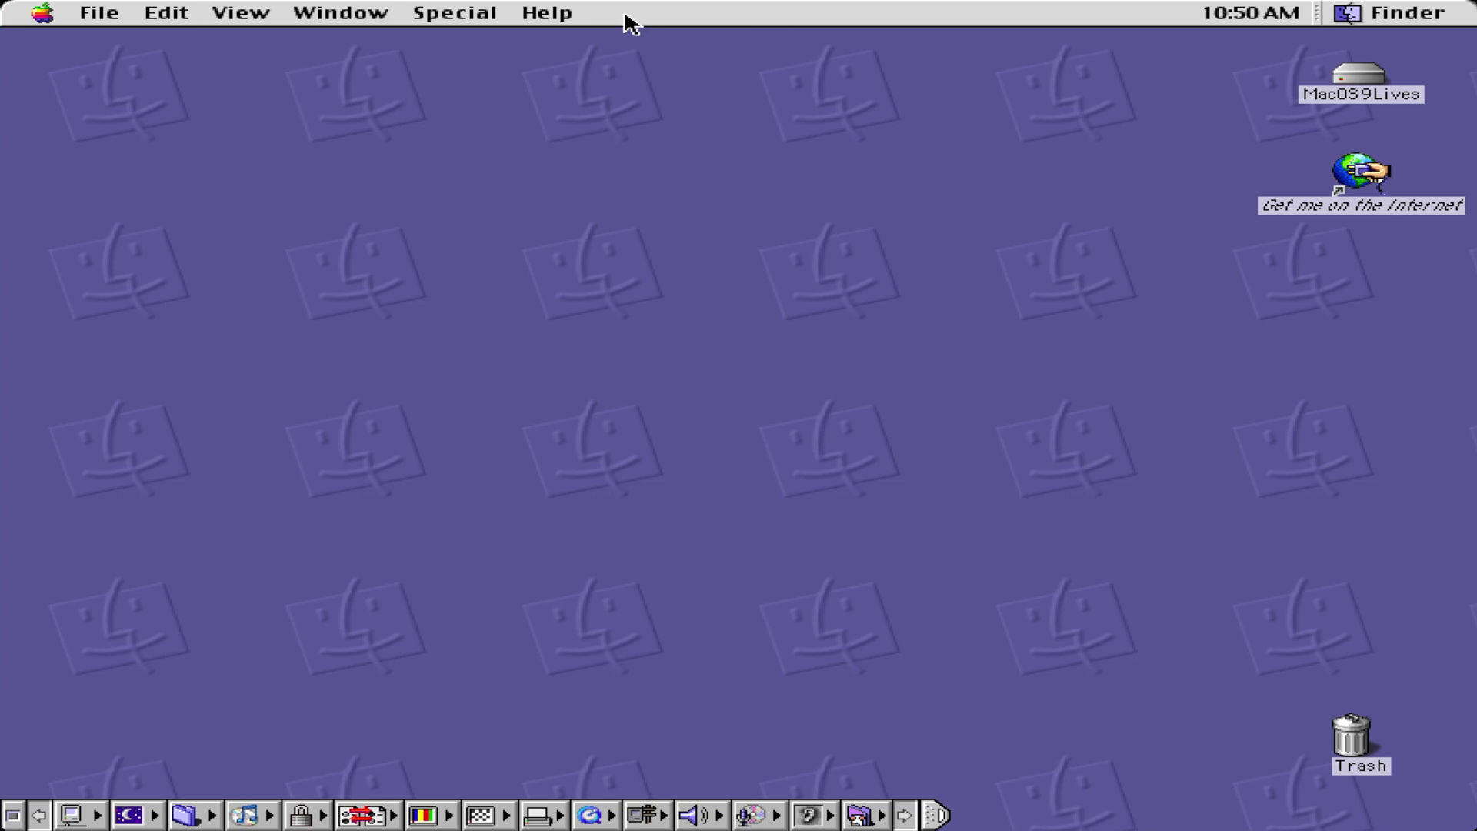
Check the running applications list, then open the MacOS9Lives disk window fully on screen
{"action": "left_click", "coordinate": [1419, 14]}
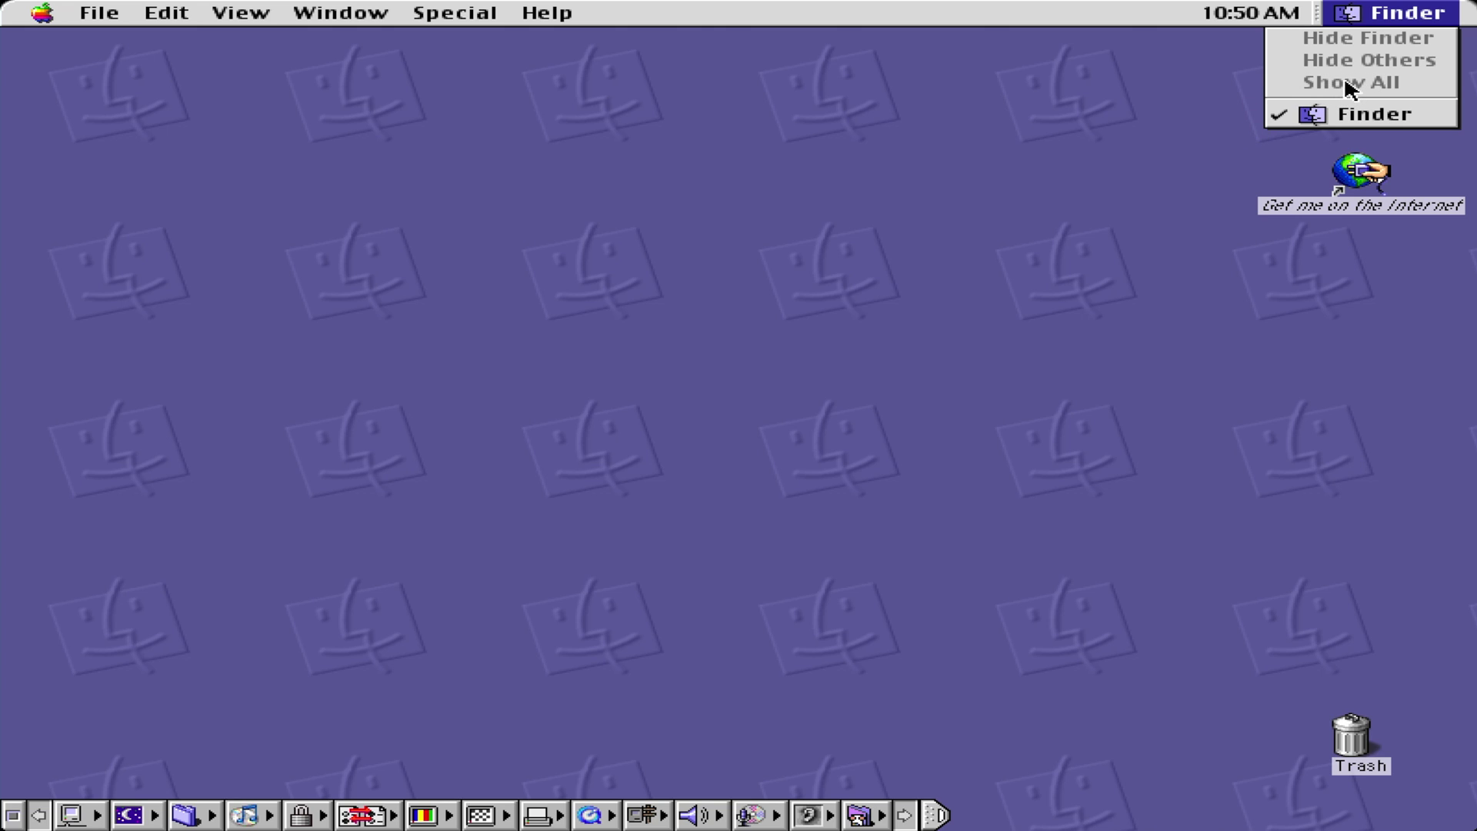
{"action": "left_click", "coordinate": [1380, 22]}
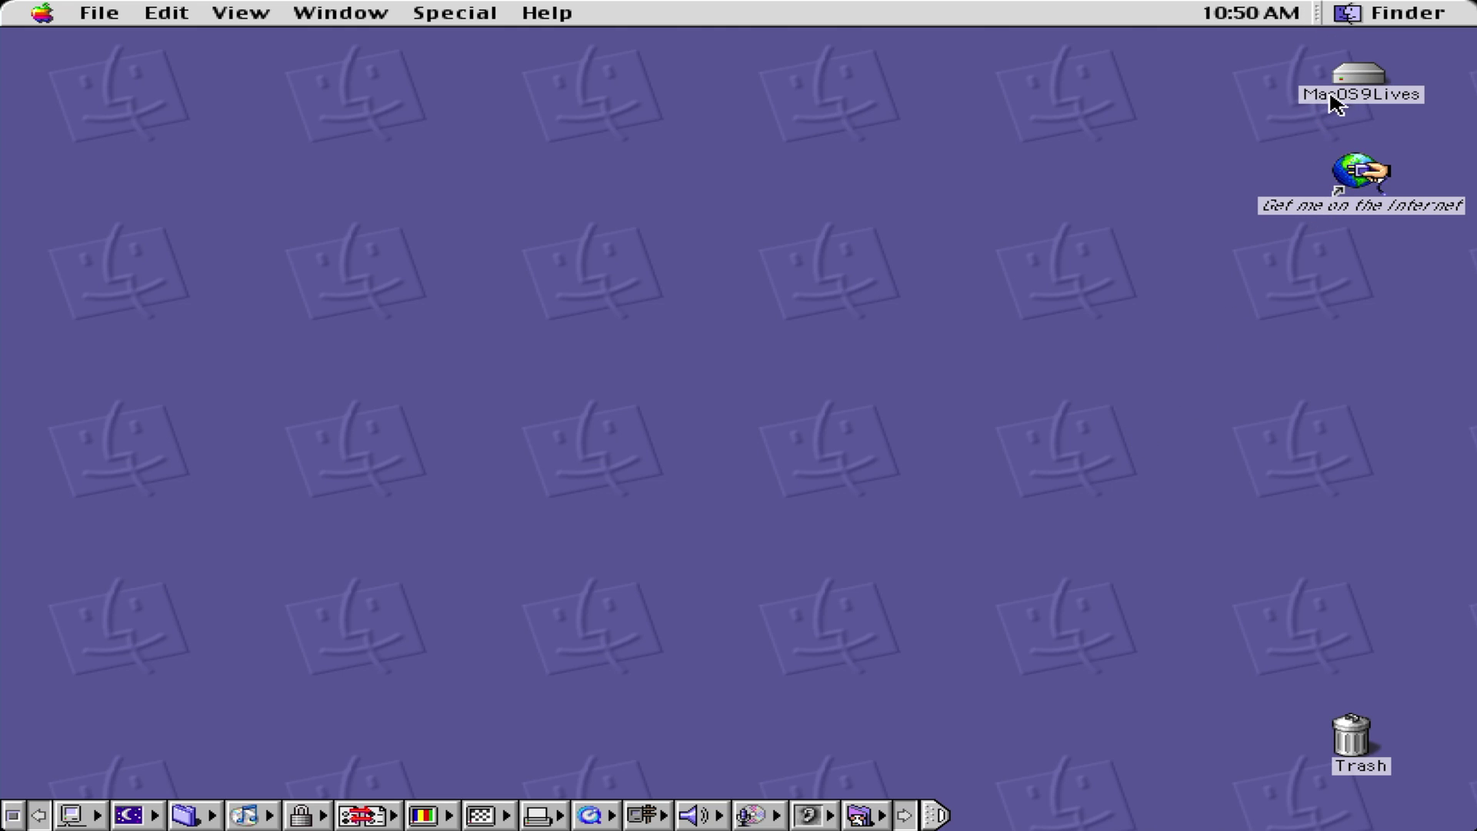
{"action": "double_click", "coordinate": [1358, 73]}
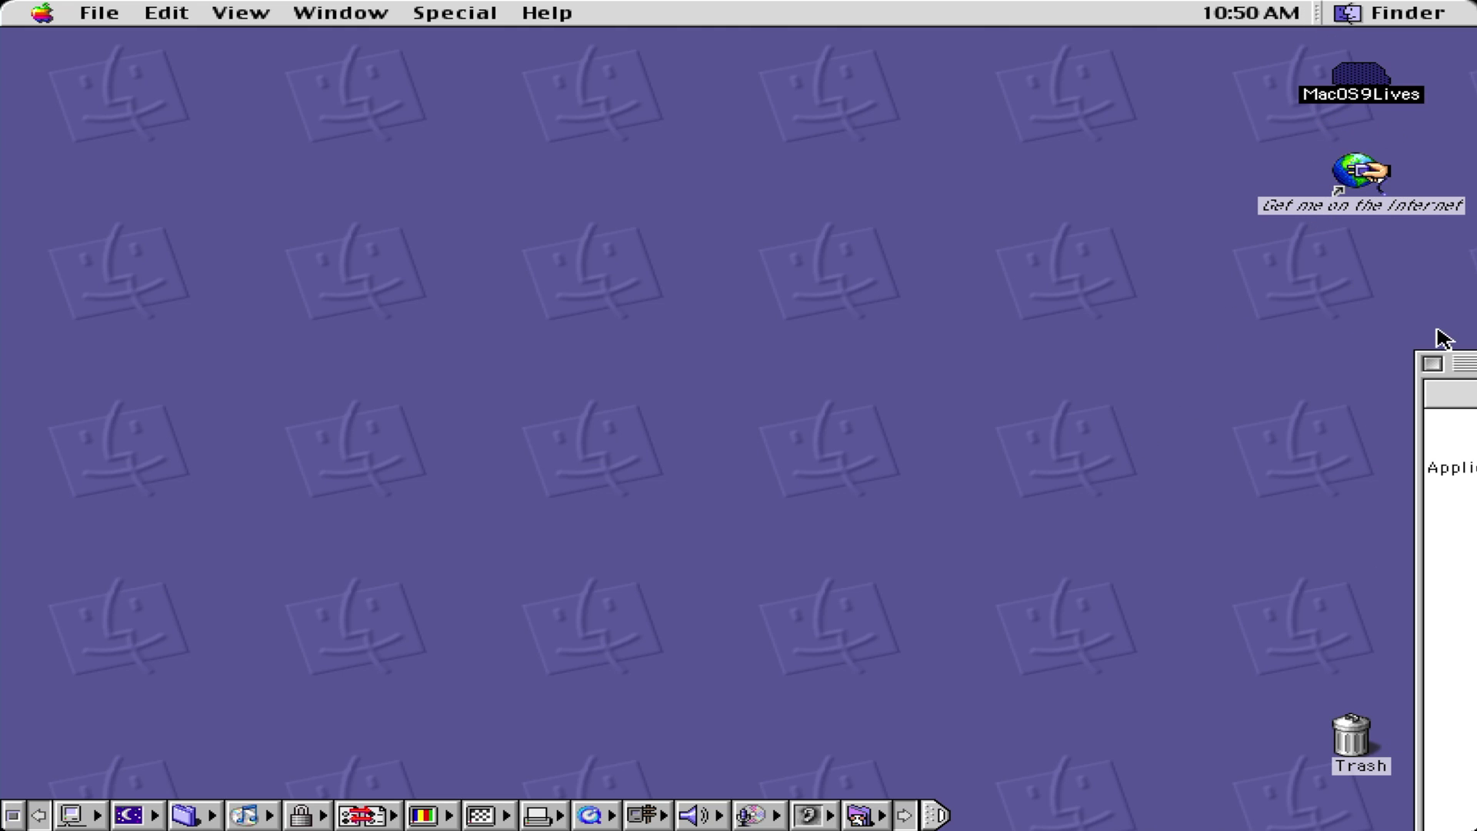
{"action": "mouse_move", "coordinate": [1469, 366]}
{"action": "left_mouse_down"}
{"action": "mouse_move", "coordinate": [1054, 287]}
{"action": "mouse_move", "coordinate": [827, 270]}
{"action": "mouse_move", "coordinate": [423, 141]}
{"action": "left_mouse_up"}
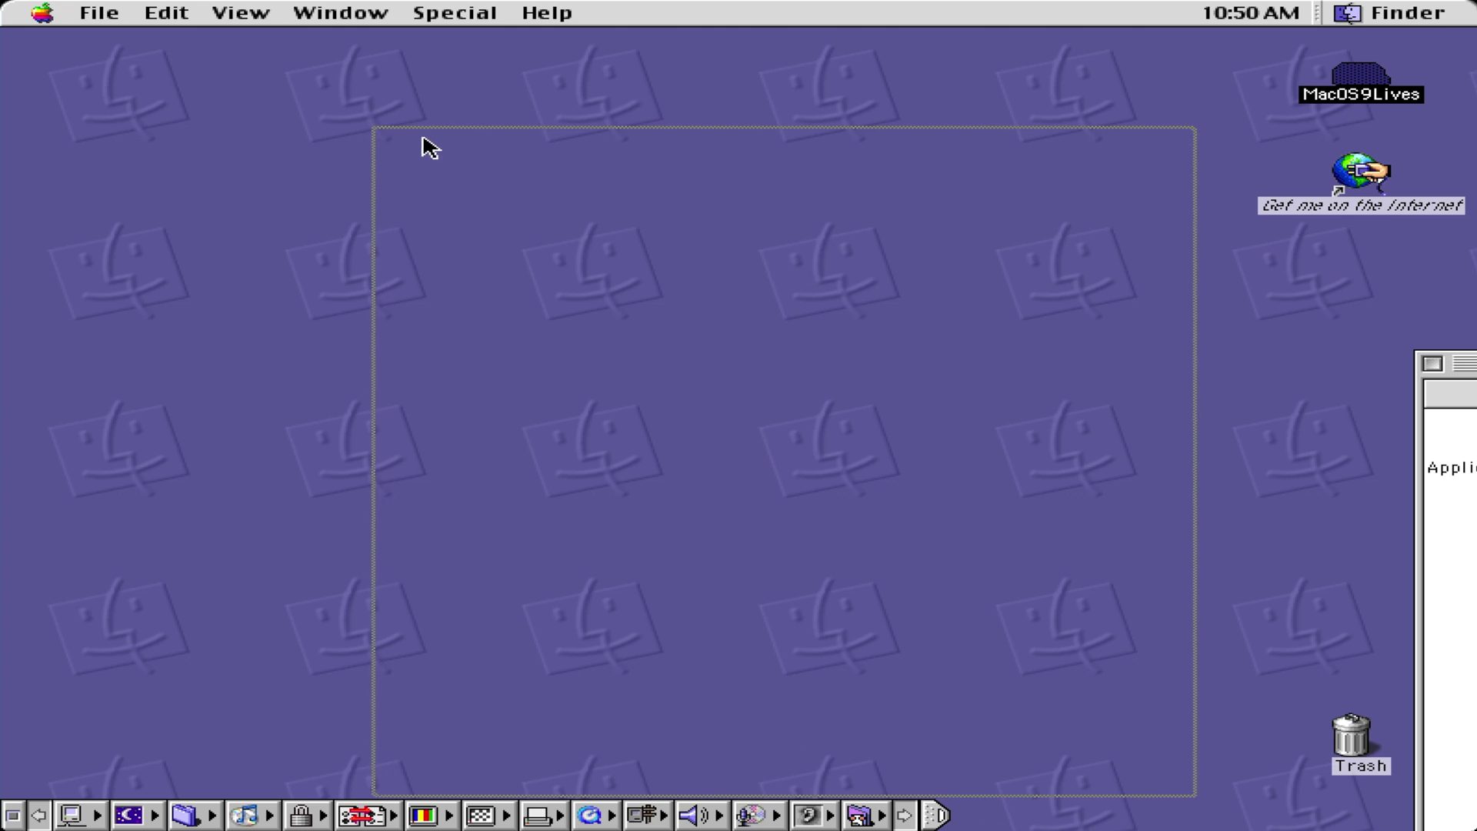
Open Applications (Mac OS 9), enlarge it, enter the Acrobat Reader 5.0 folder, and launch it
{"action": "double_click", "coordinate": [517, 217]}
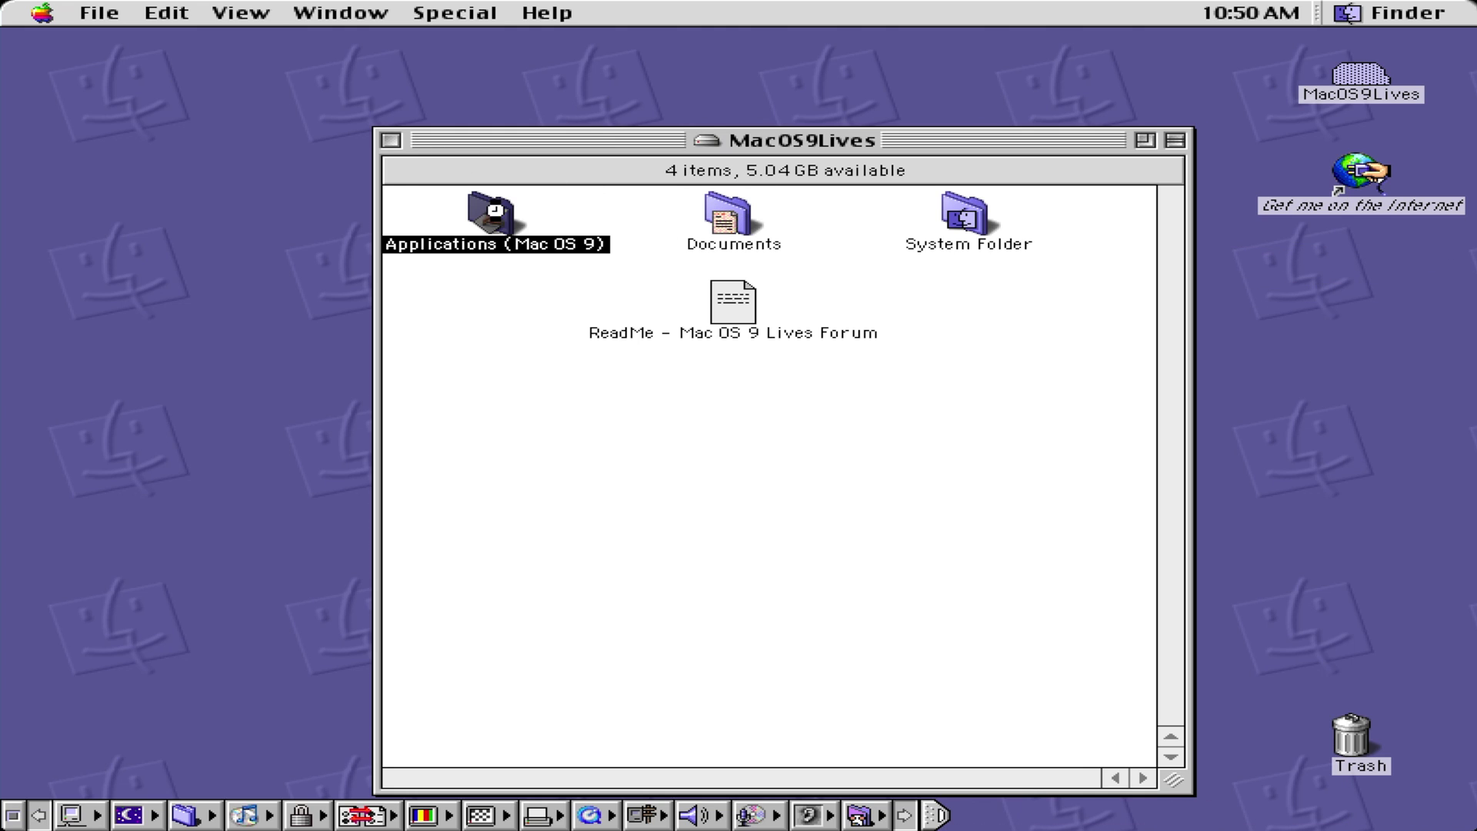
{"action": "left_click_drag", "start_coordinate": [761, 360], "coordinate": [827, 592]}
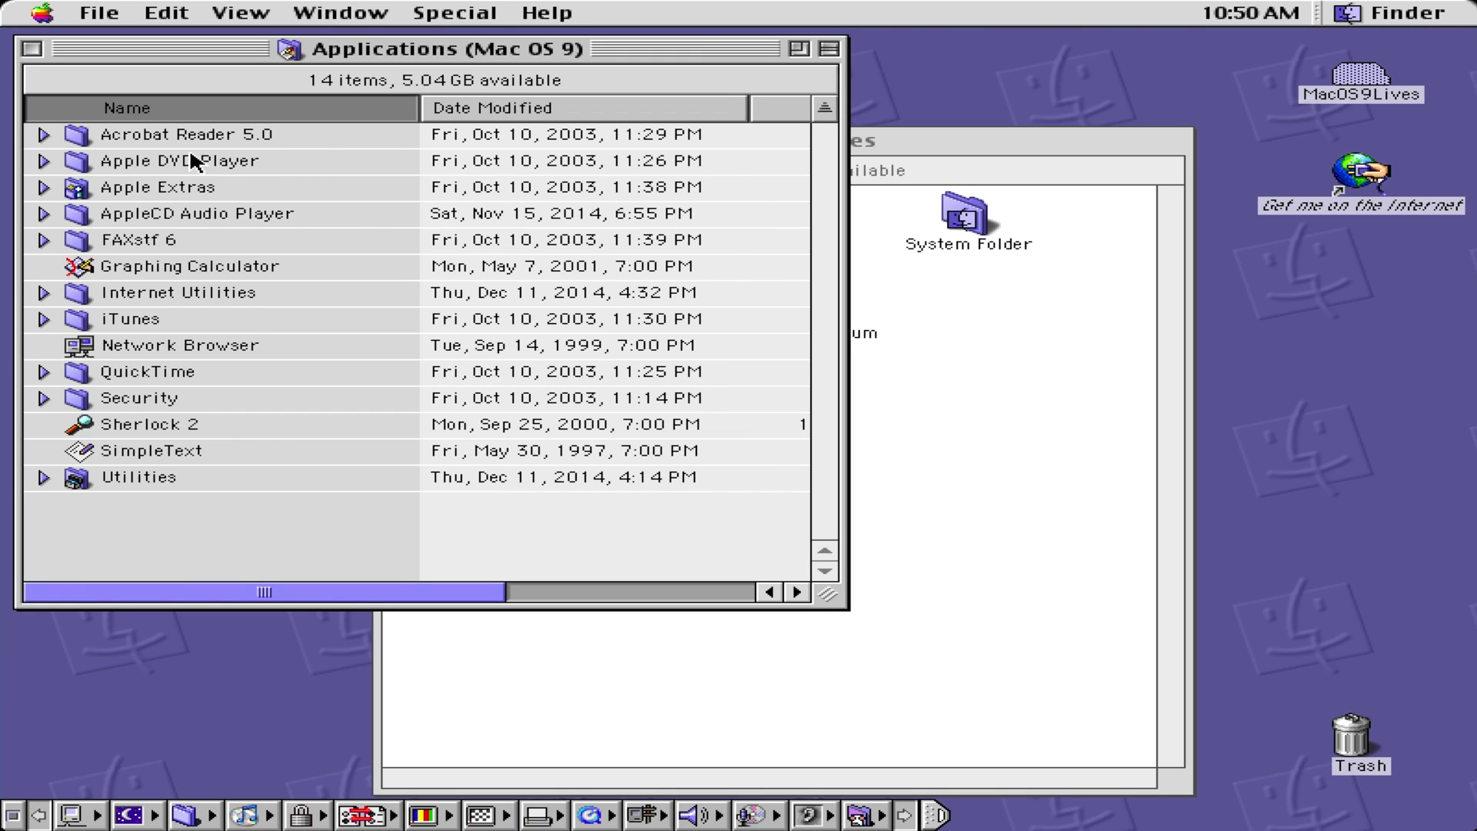
{"action": "double_click", "coordinate": [134, 134]}
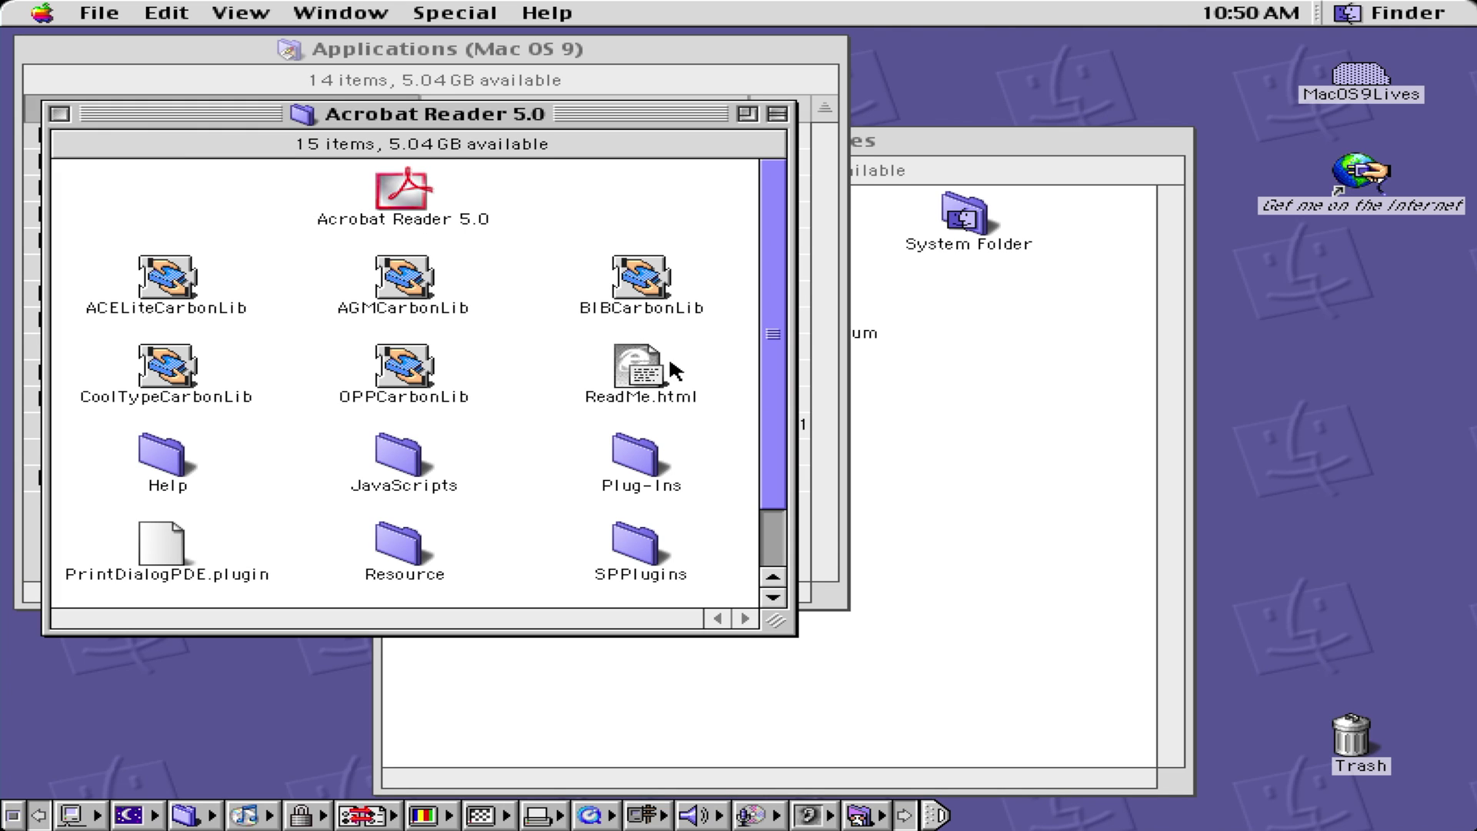
{"action": "double_click", "coordinate": [400, 188]}
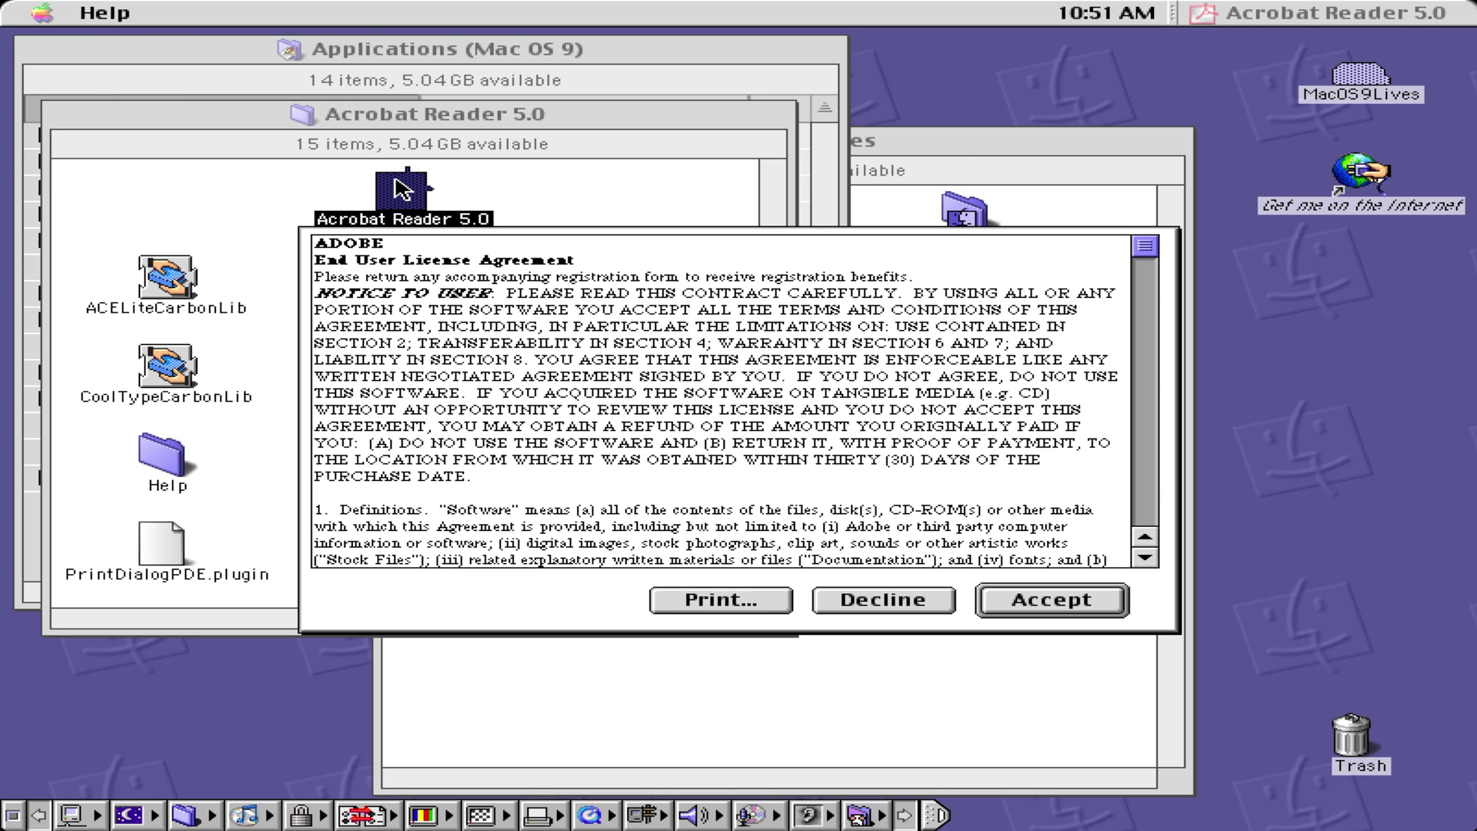
Accept the Adobe license and decline the browser PDF configuration fix
{"action": "left_click", "coordinate": [992, 599]}
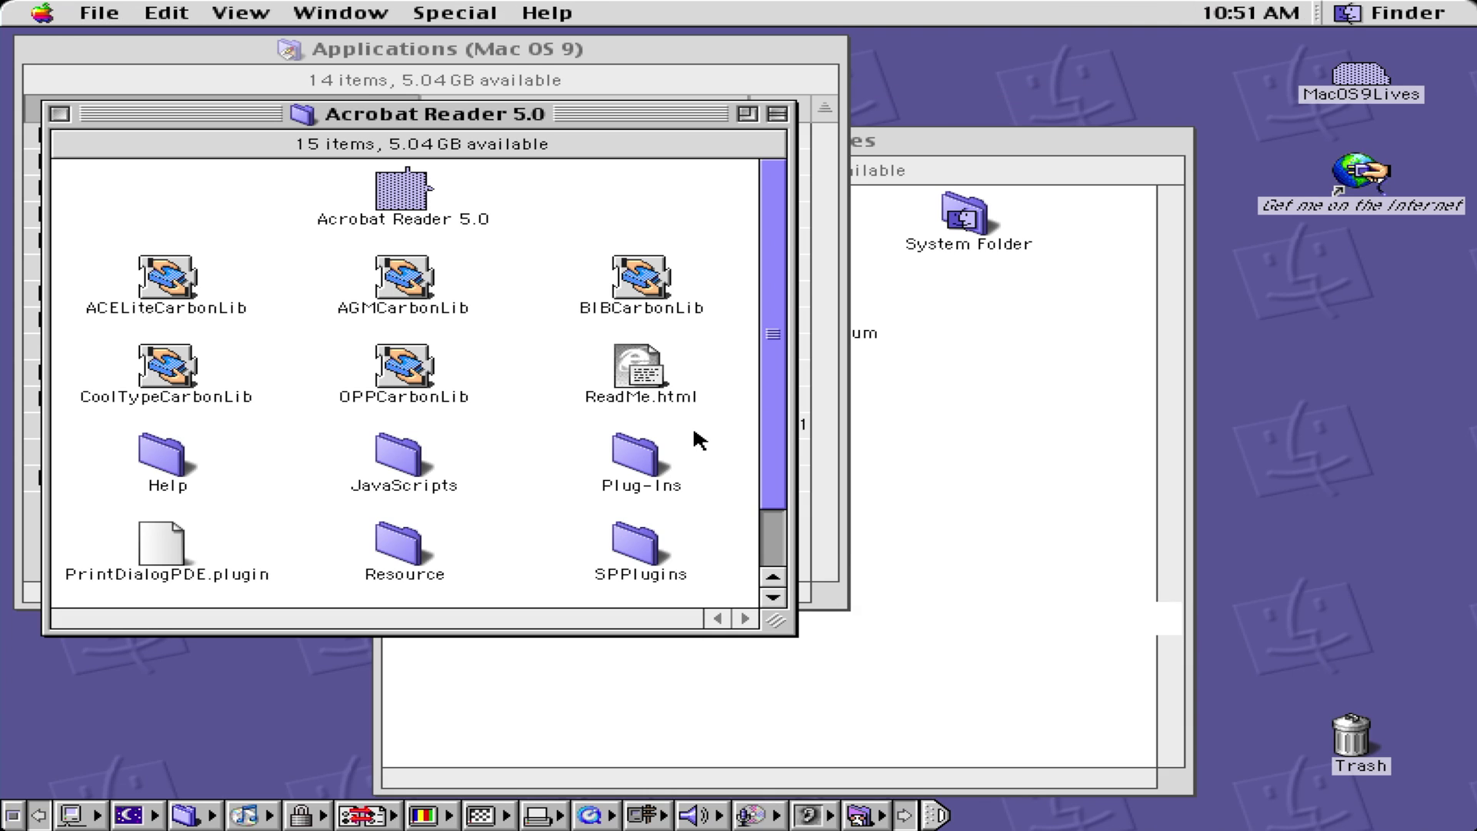
{"action": "left_click", "coordinate": [1364, 17]}
{"action": "left_click", "coordinate": [1335, 116]}
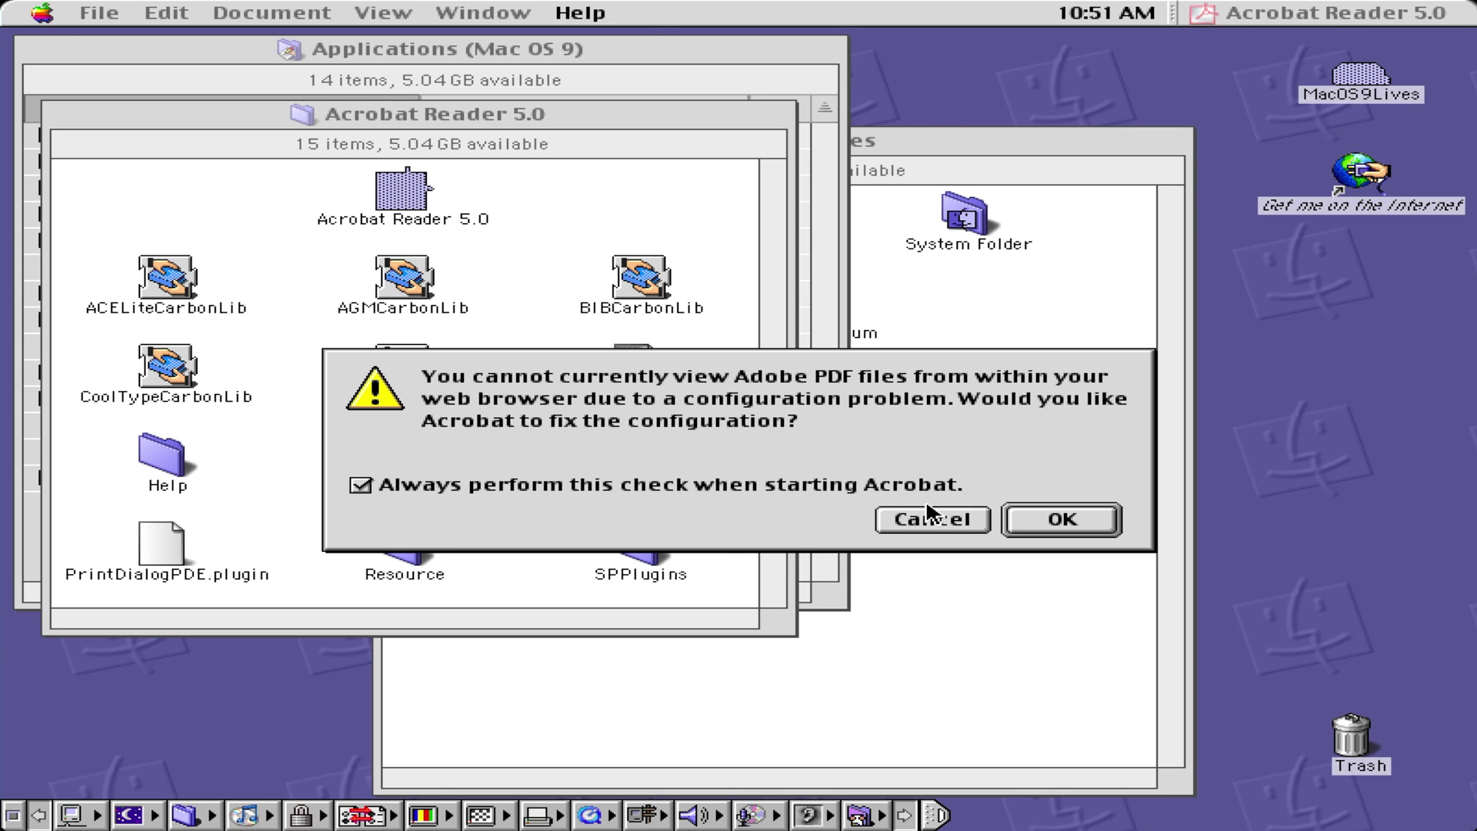
{"action": "left_click", "coordinate": [932, 520]}
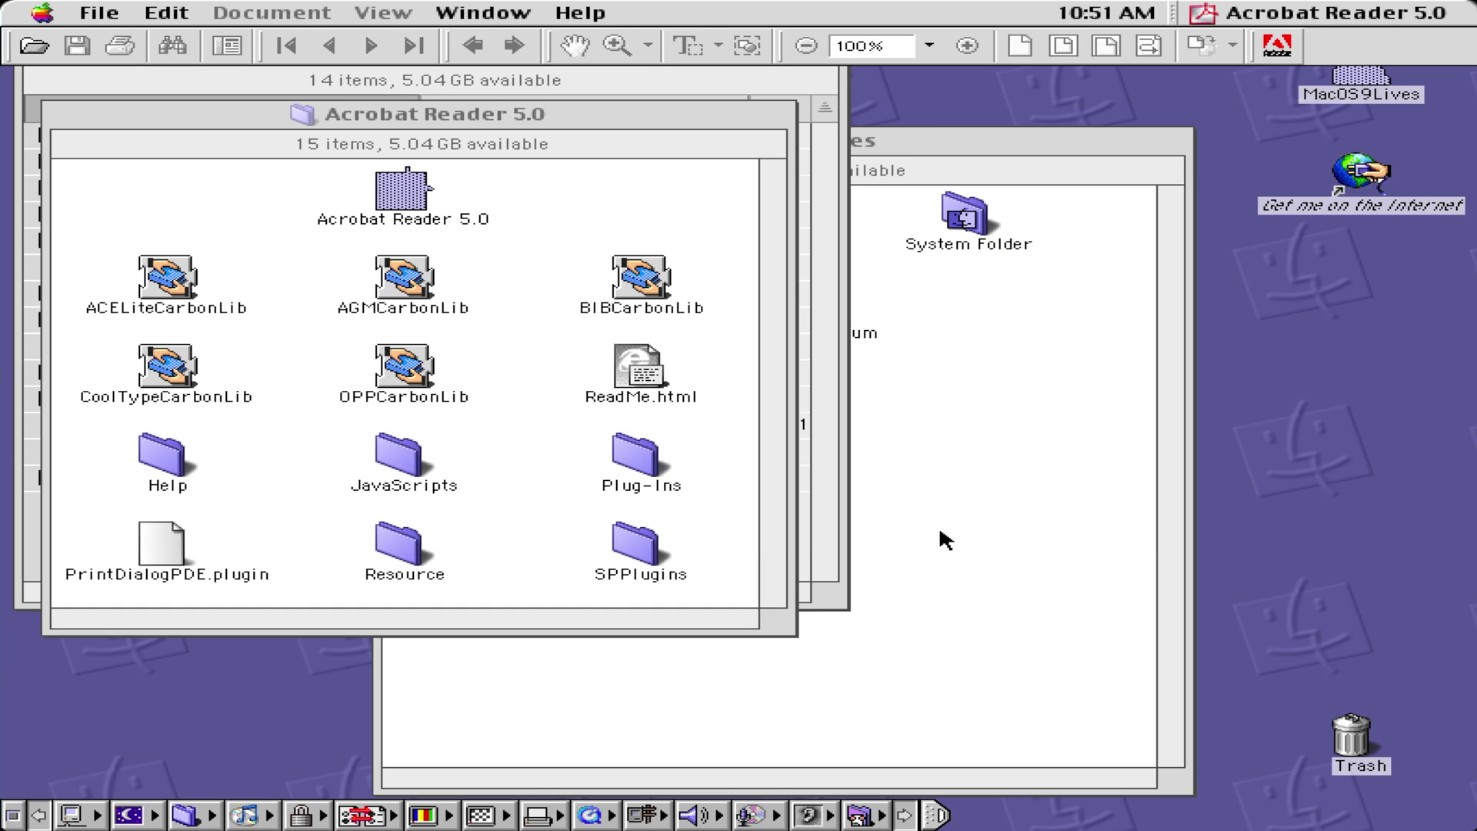
Quit Acrobat Reader and return to the Applications list
{"action": "left_click", "coordinate": [91, 14]}
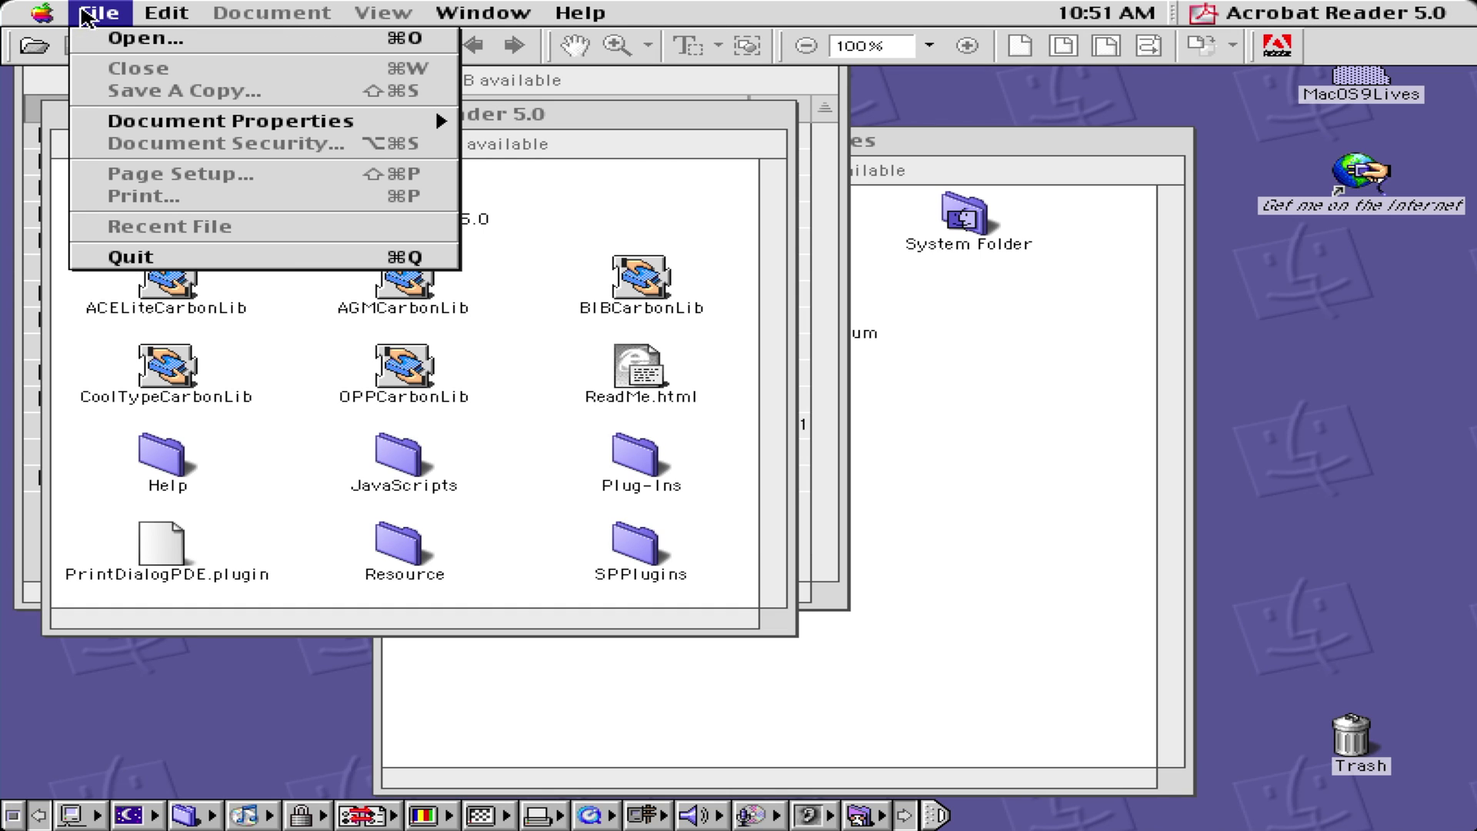
{"action": "left_click", "coordinate": [174, 260]}
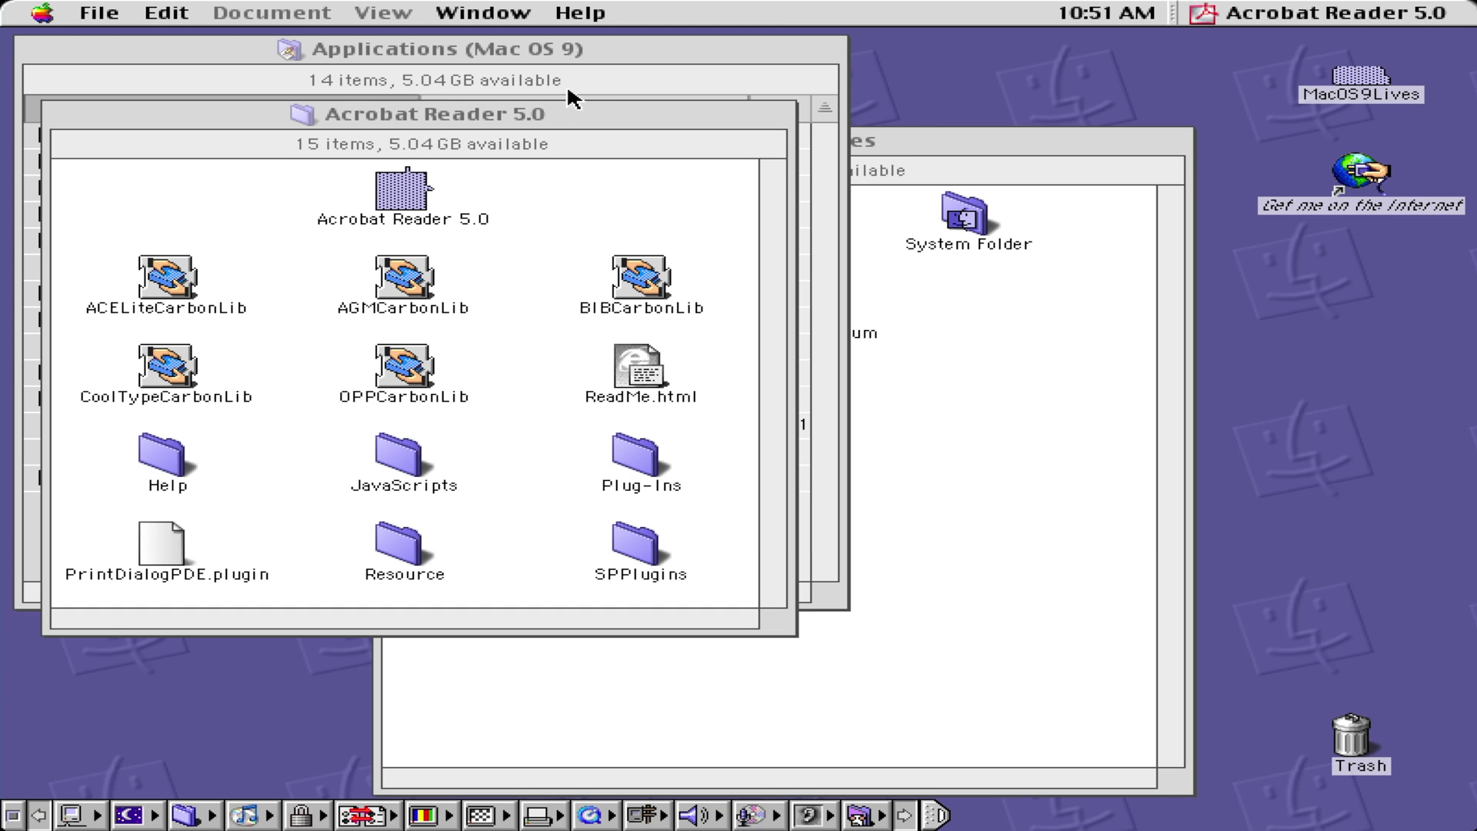
{"action": "left_click", "coordinate": [566, 85]}
Browse the Apple Extras folder, then launch Graphing Calculator from Applications (Mac OS 9)
{"action": "double_click", "coordinate": [135, 191]}
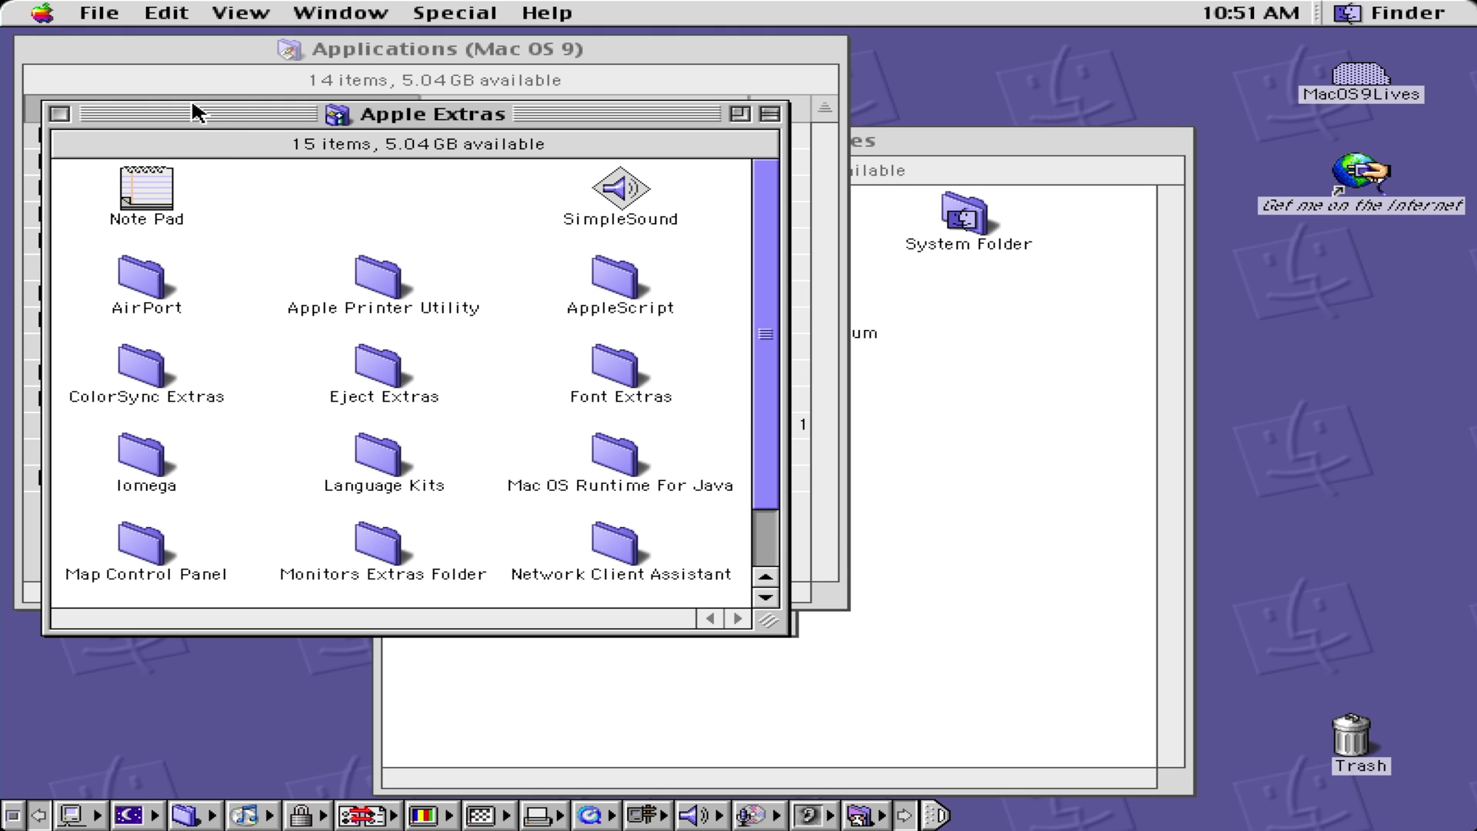
{"action": "left_click_drag", "start_coordinate": [192, 104], "coordinate": [732, 101]}
{"action": "left_click_drag", "start_coordinate": [1051, 279], "coordinate": [1055, 588]}
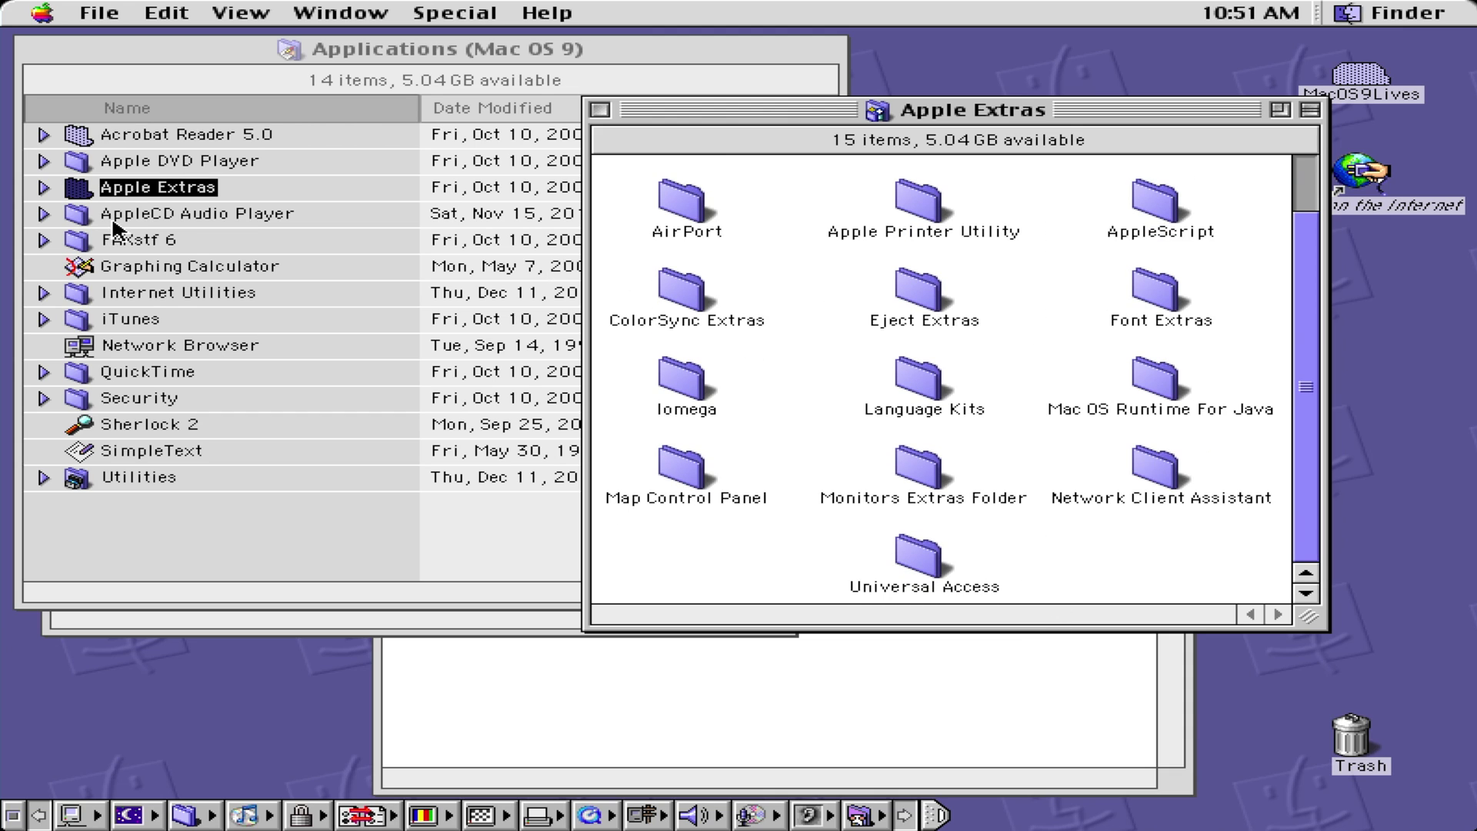
{"action": "left_click", "coordinate": [132, 245]}
{"action": "double_click", "coordinate": [169, 269]}
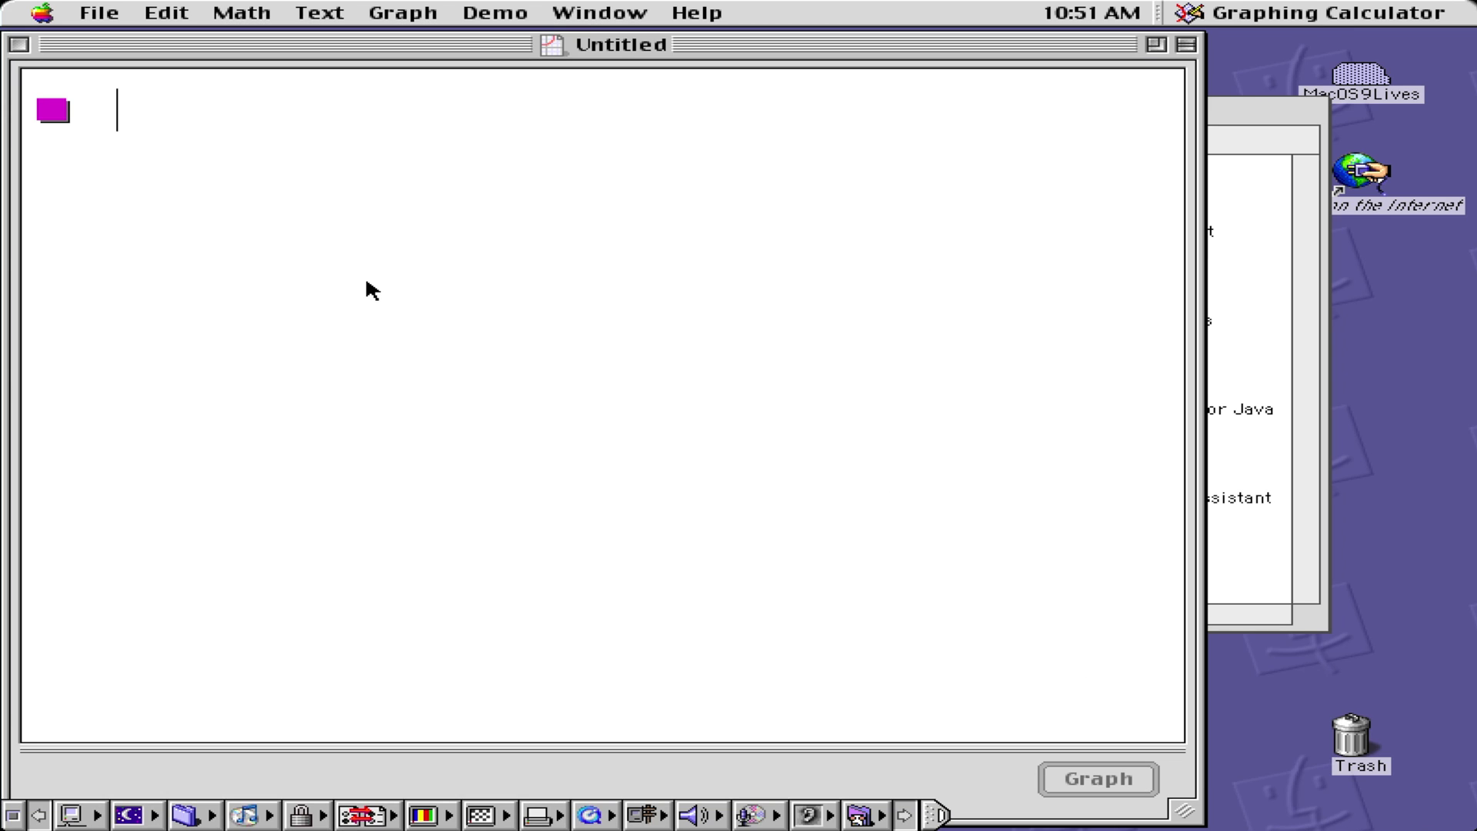
Enter and graph the equation y=mx+b
{"action": "type", "text": "y=mc"}
{"action": "key", "text": "BackSpace"}
{"action": "type", "text": "x+B"}
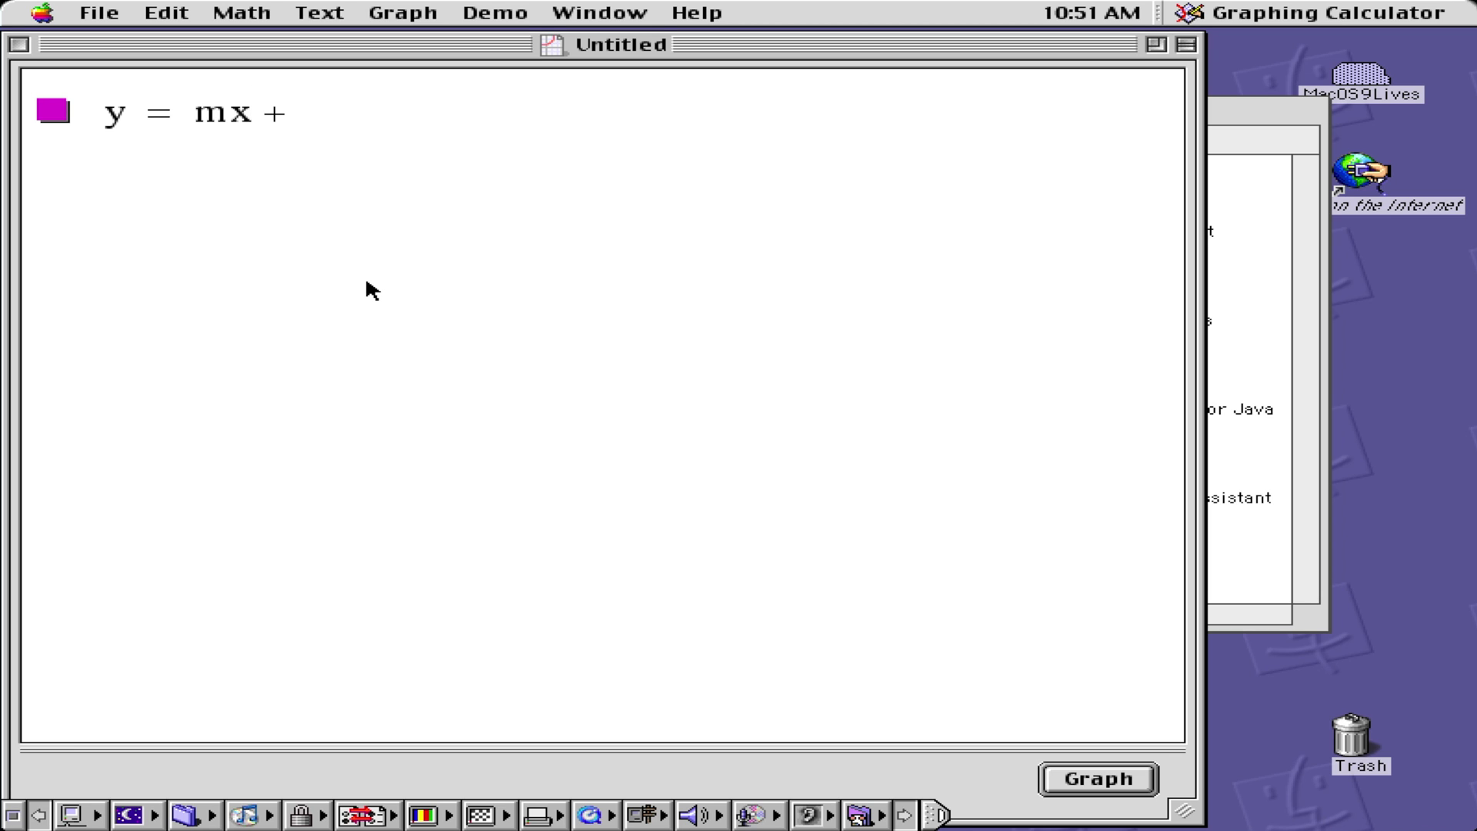
{"action": "key", "text": "BackSpace"}
{"action": "type", "text": "b"}
{"action": "key", "text": "Return"}
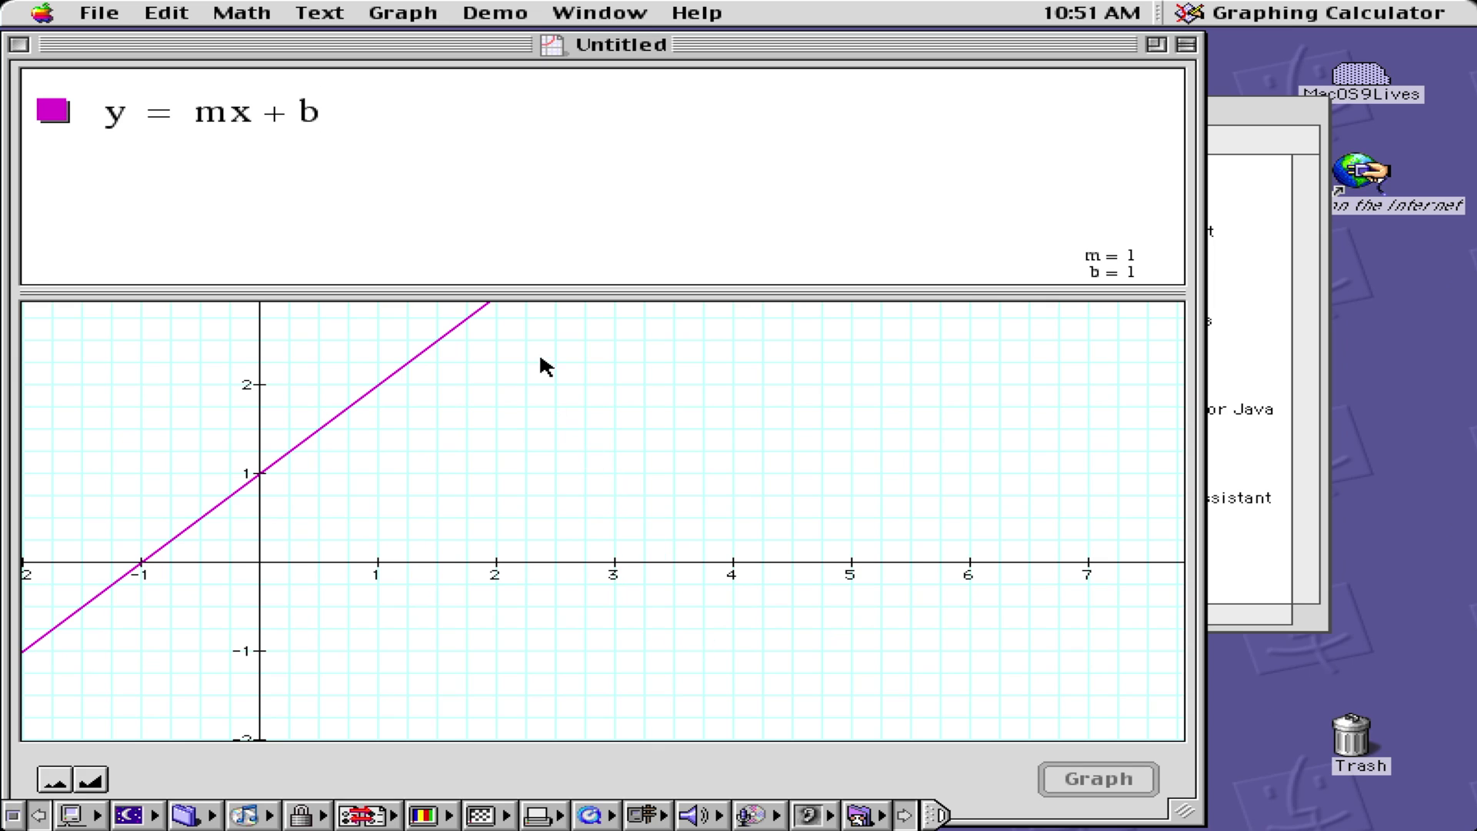
Start the Version 3 demo, discarding changes to the untitled equation
{"action": "left_click", "coordinate": [494, 13]}
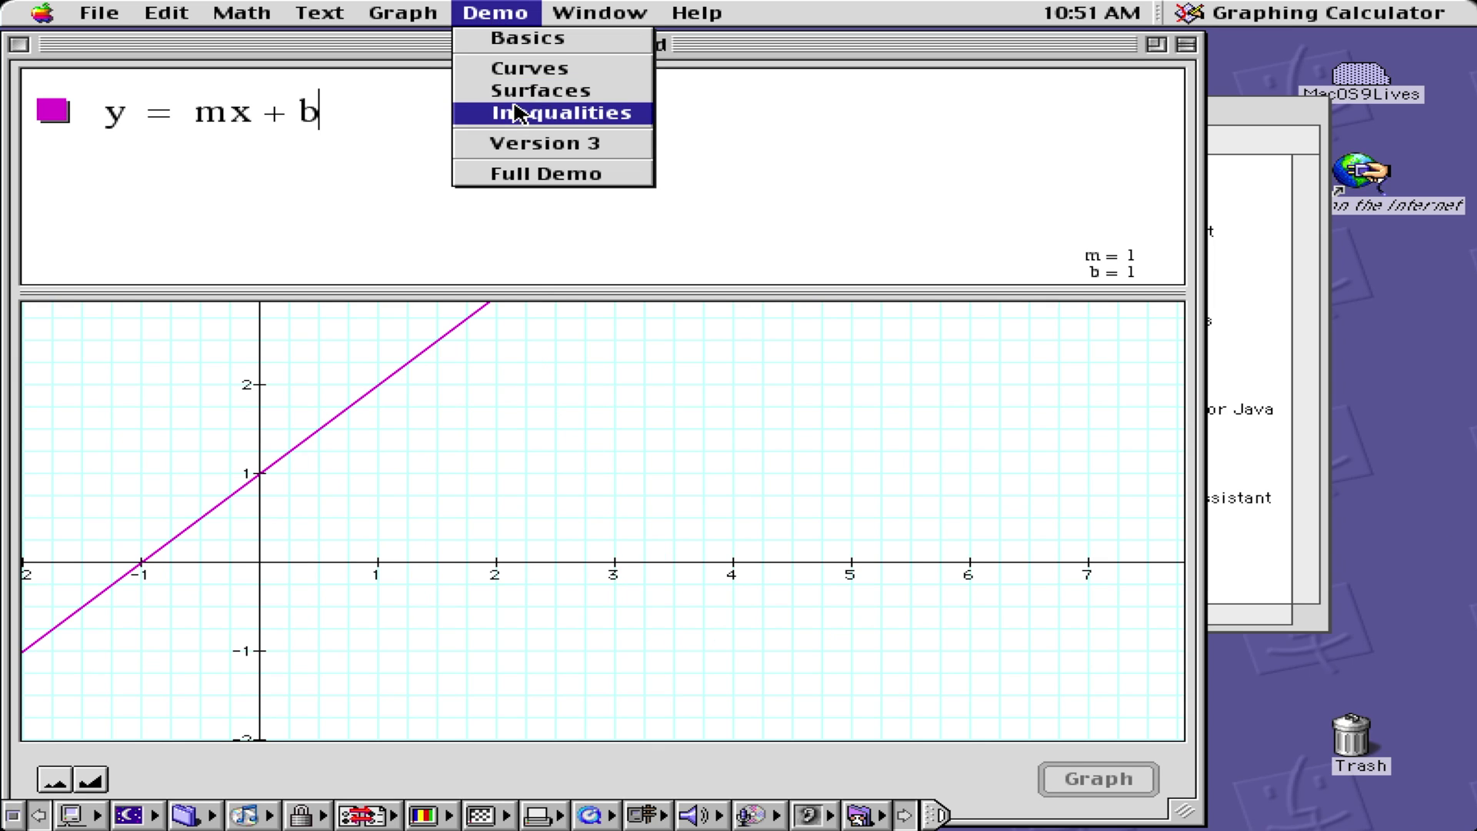
{"action": "left_click", "coordinate": [504, 146]}
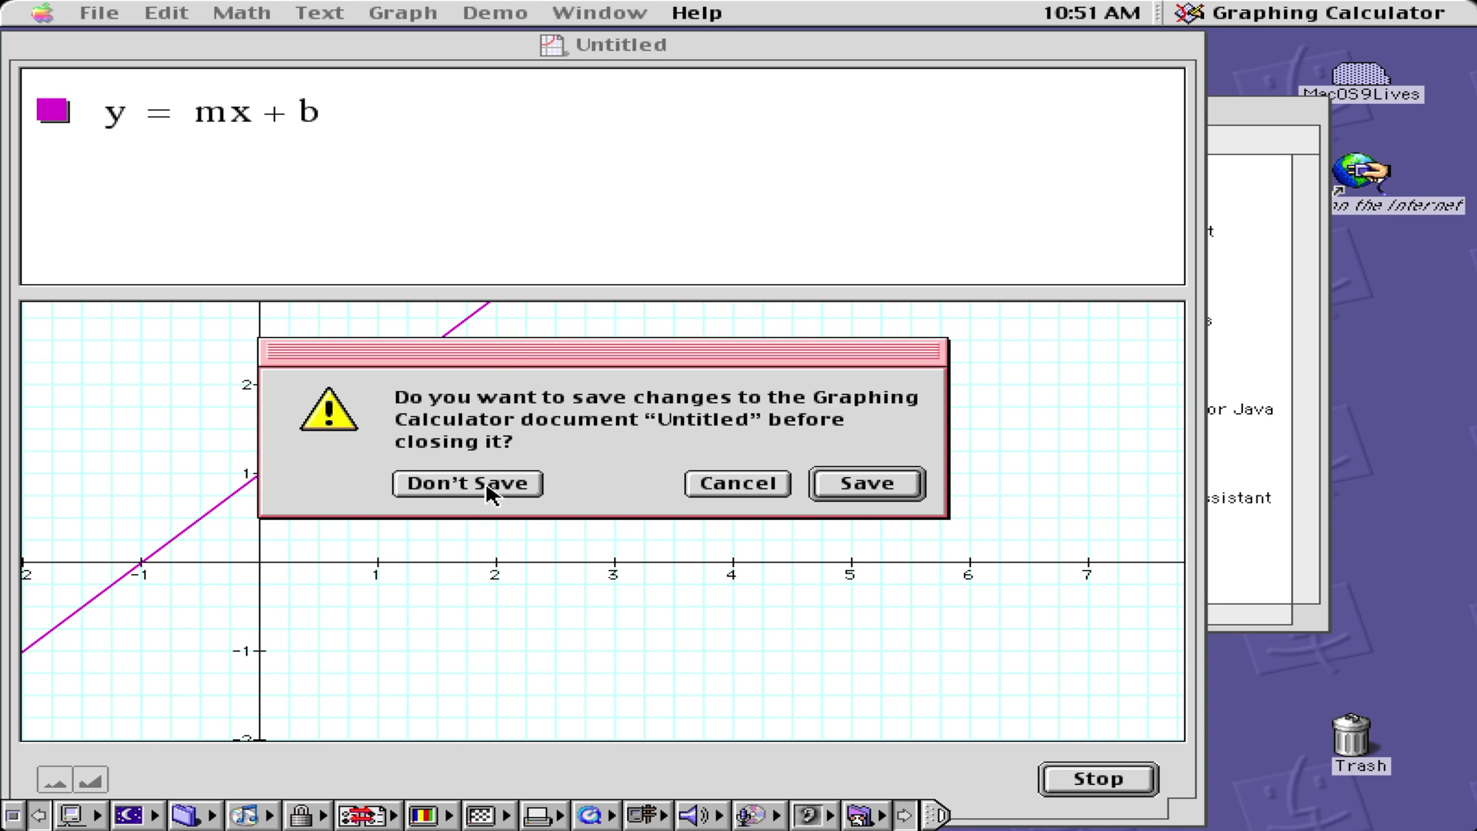
{"action": "left_click", "coordinate": [487, 486]}
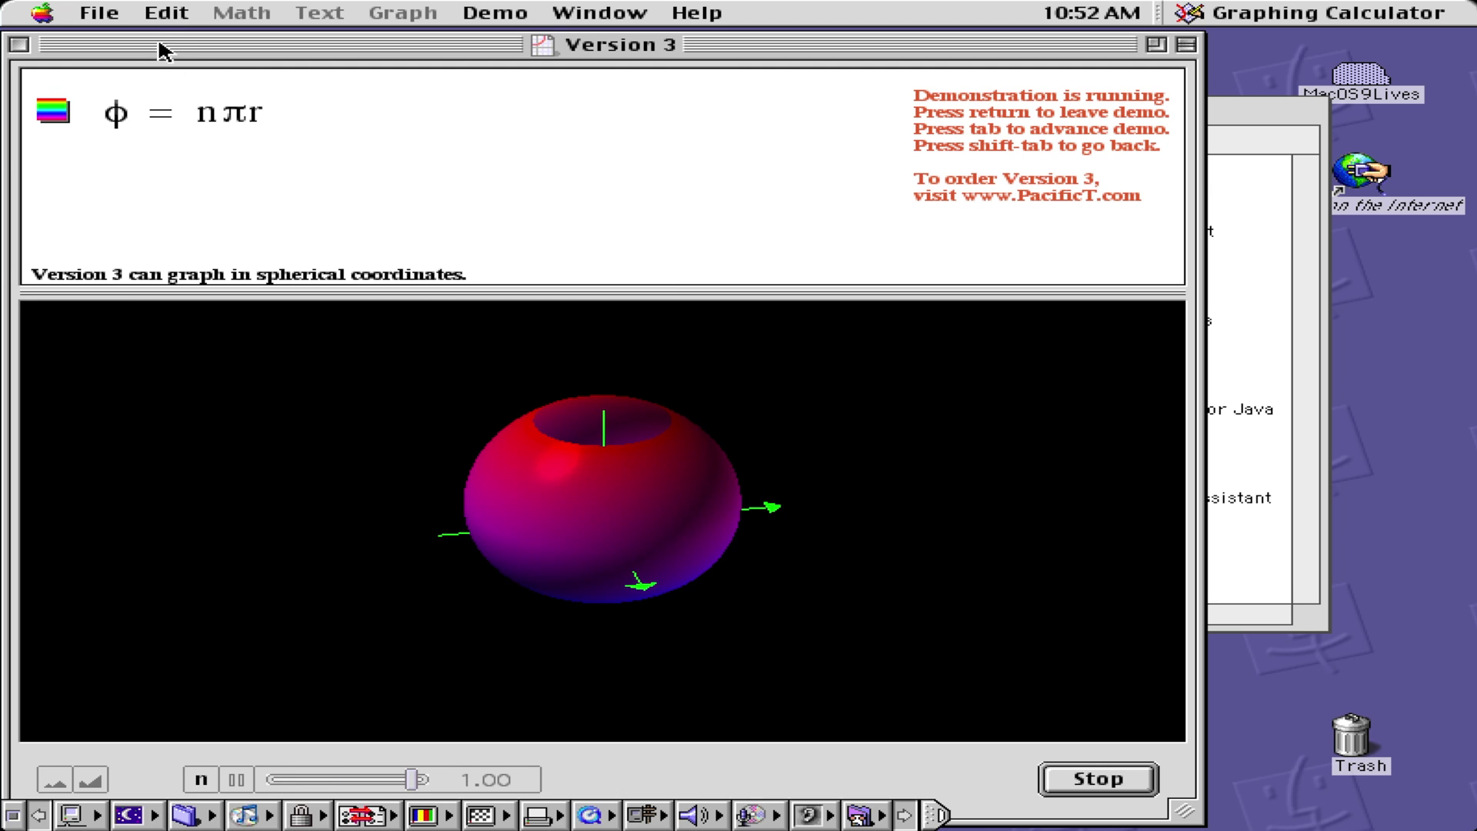
Quit Graphing Calculator and open the Internet Utilities folder
{"action": "left_click", "coordinate": [111, 17]}
{"action": "left_click", "coordinate": [222, 221]}
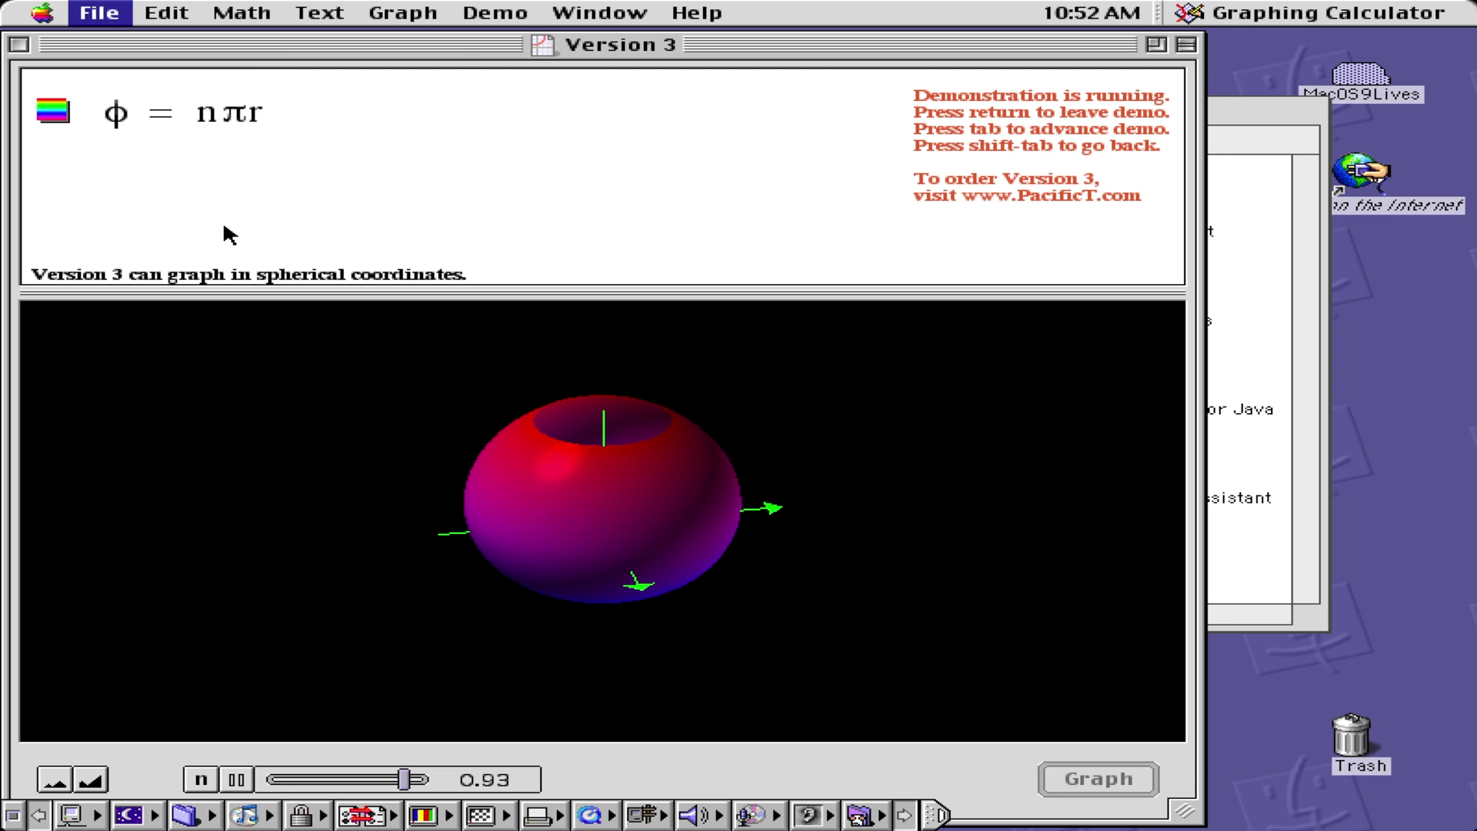
{"action": "double_click", "coordinate": [165, 297]}
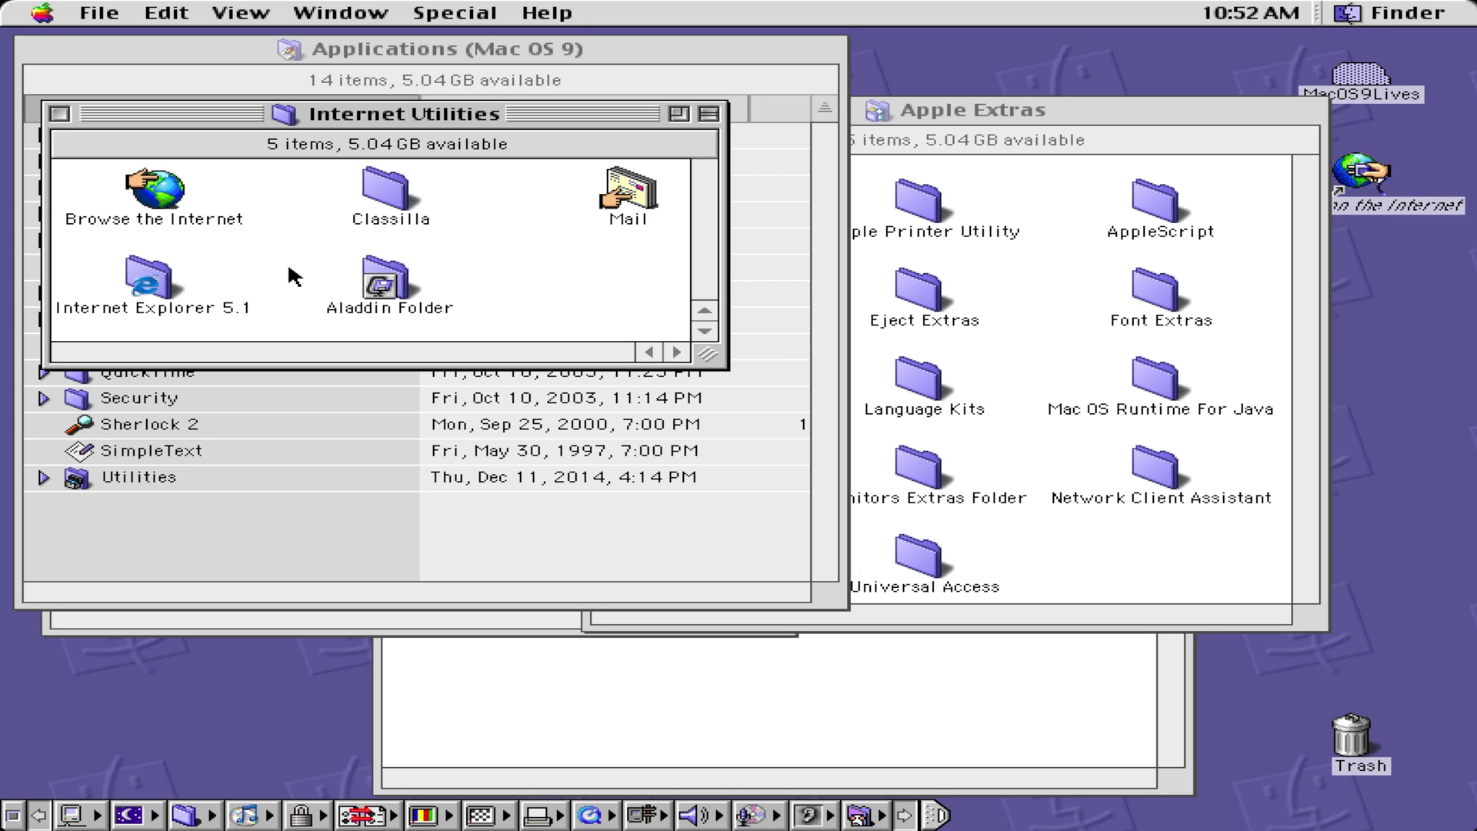
Look inside the Internet Explorer 5.1 folder, then close it and Internet Utilities
{"action": "left_click_drag", "start_coordinate": [244, 271], "coordinate": [181, 291]}
{"action": "double_click", "coordinate": [180, 283]}
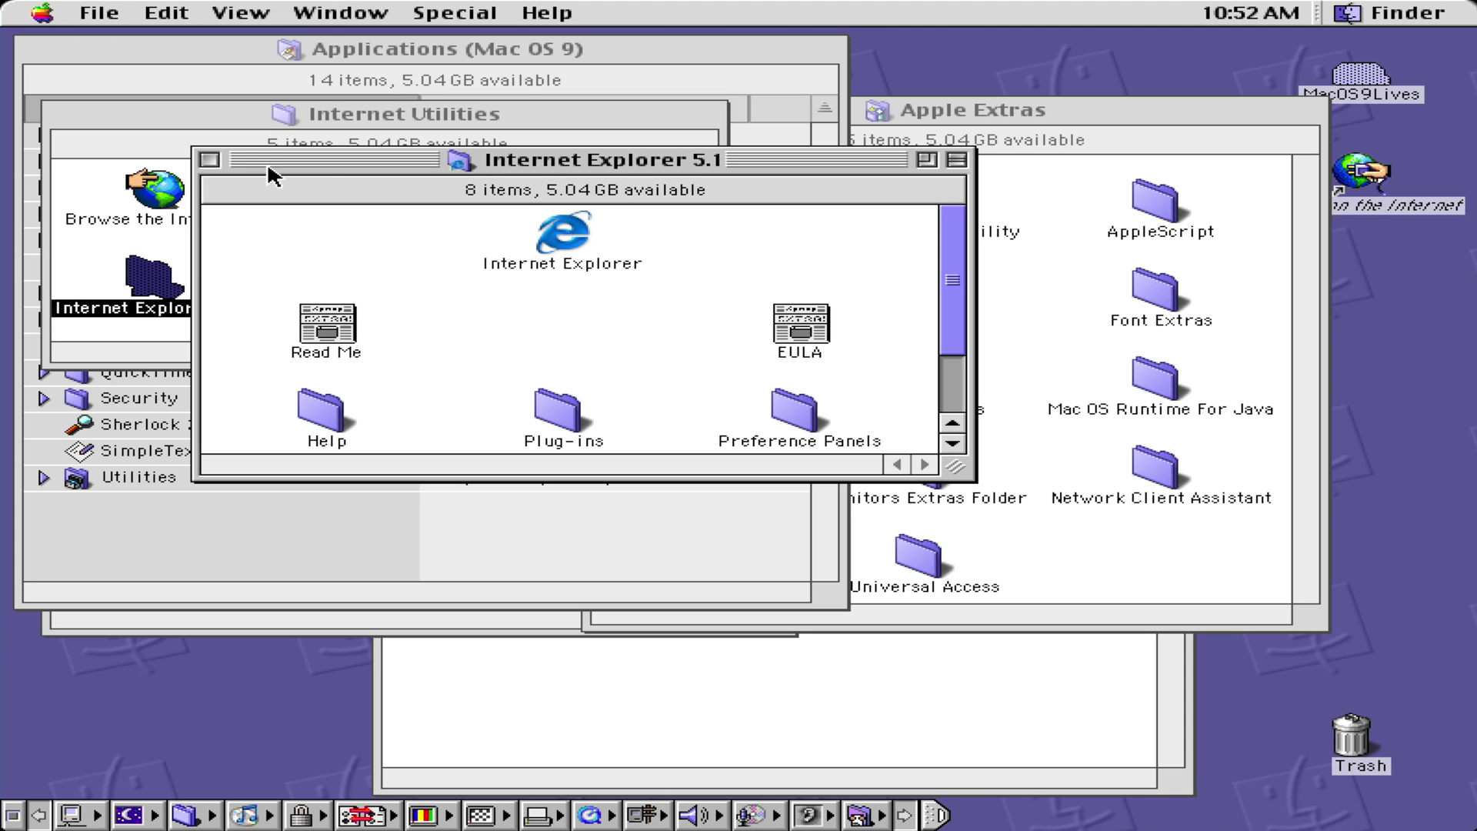
{"action": "left_click", "coordinate": [209, 160]}
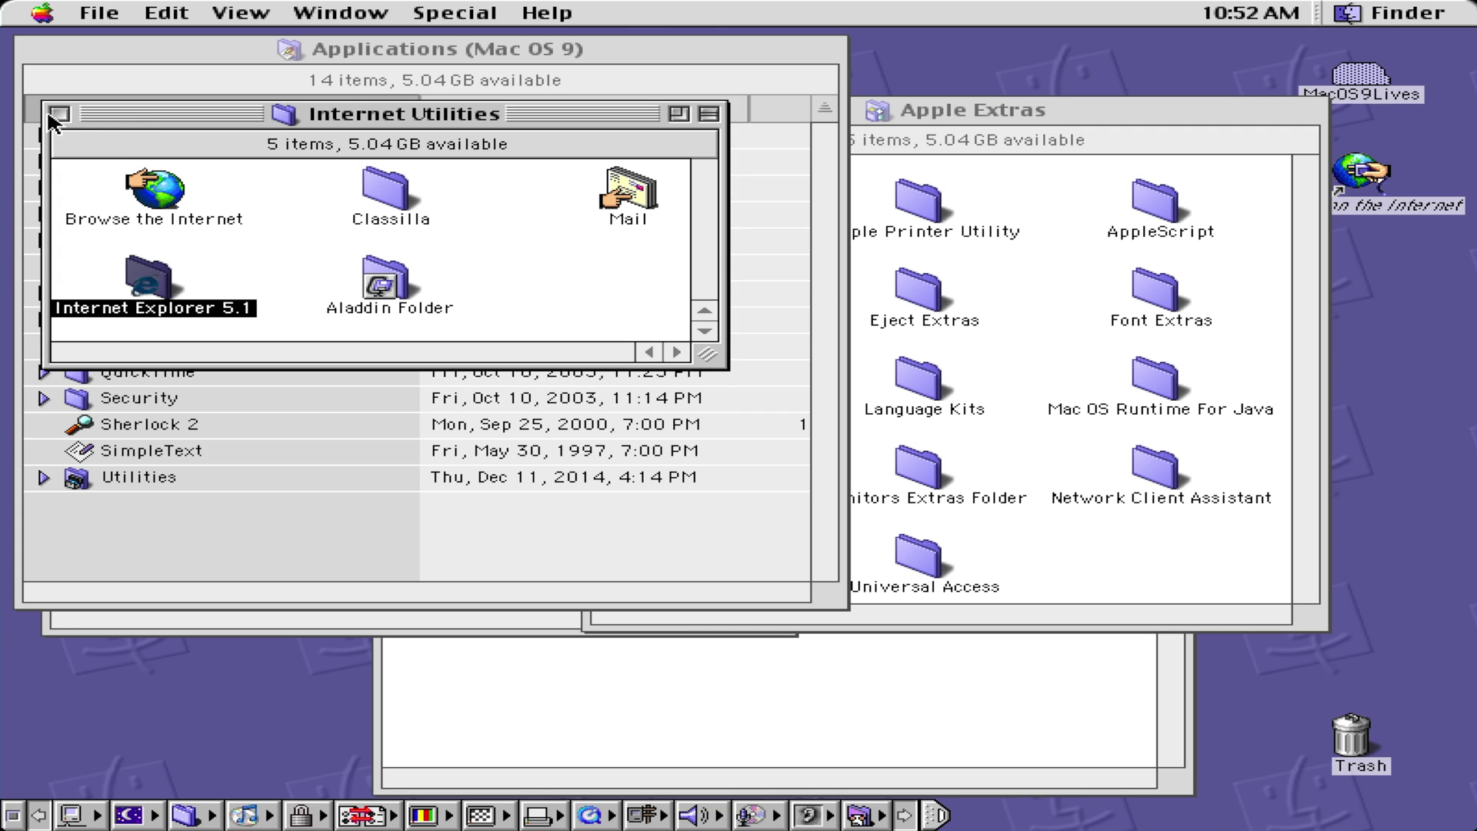
{"action": "left_click", "coordinate": [51, 116]}
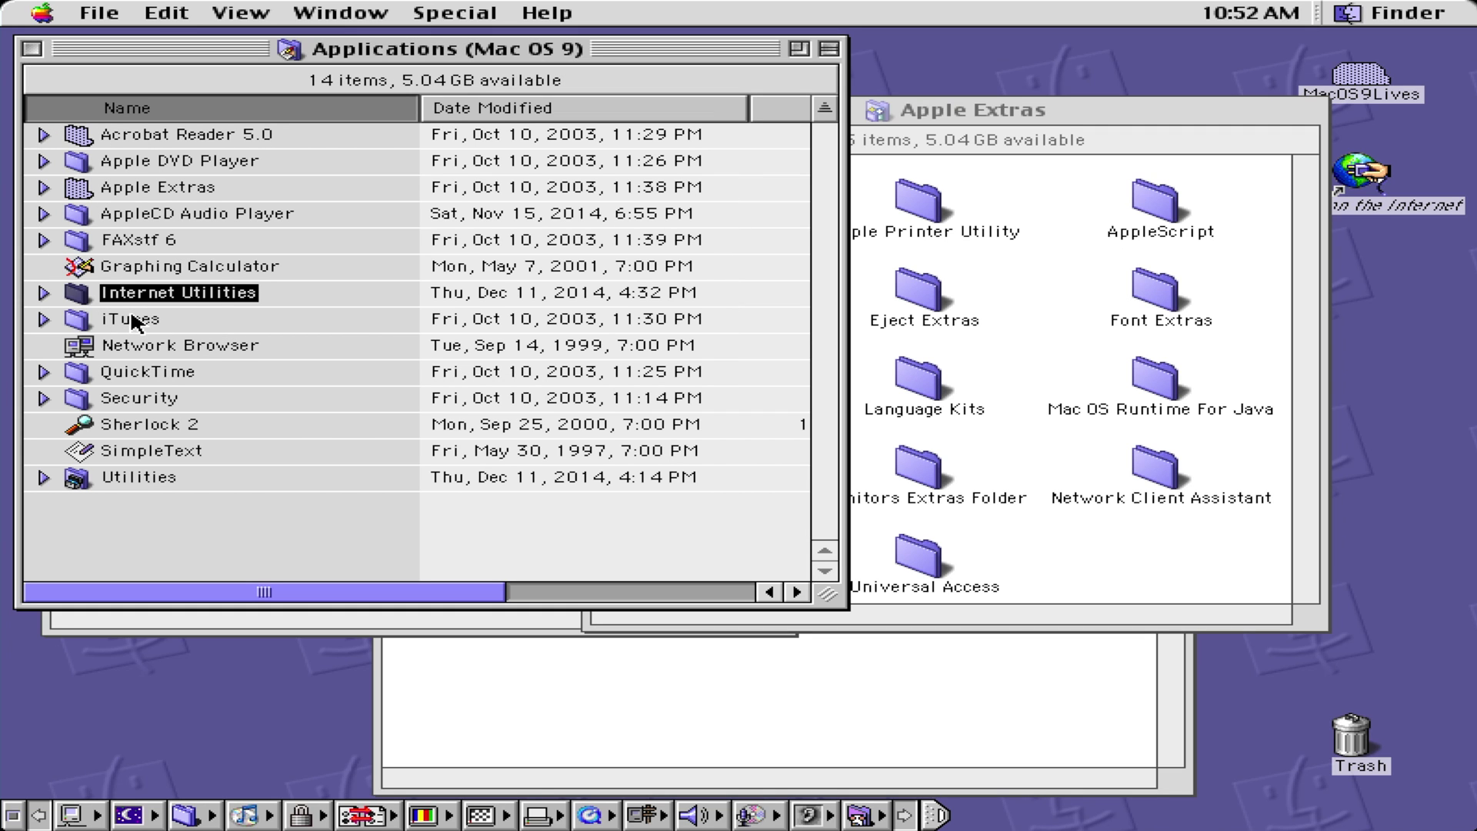
Open the iTunes folder and launch iTunes
{"action": "left_click", "coordinate": [133, 321]}
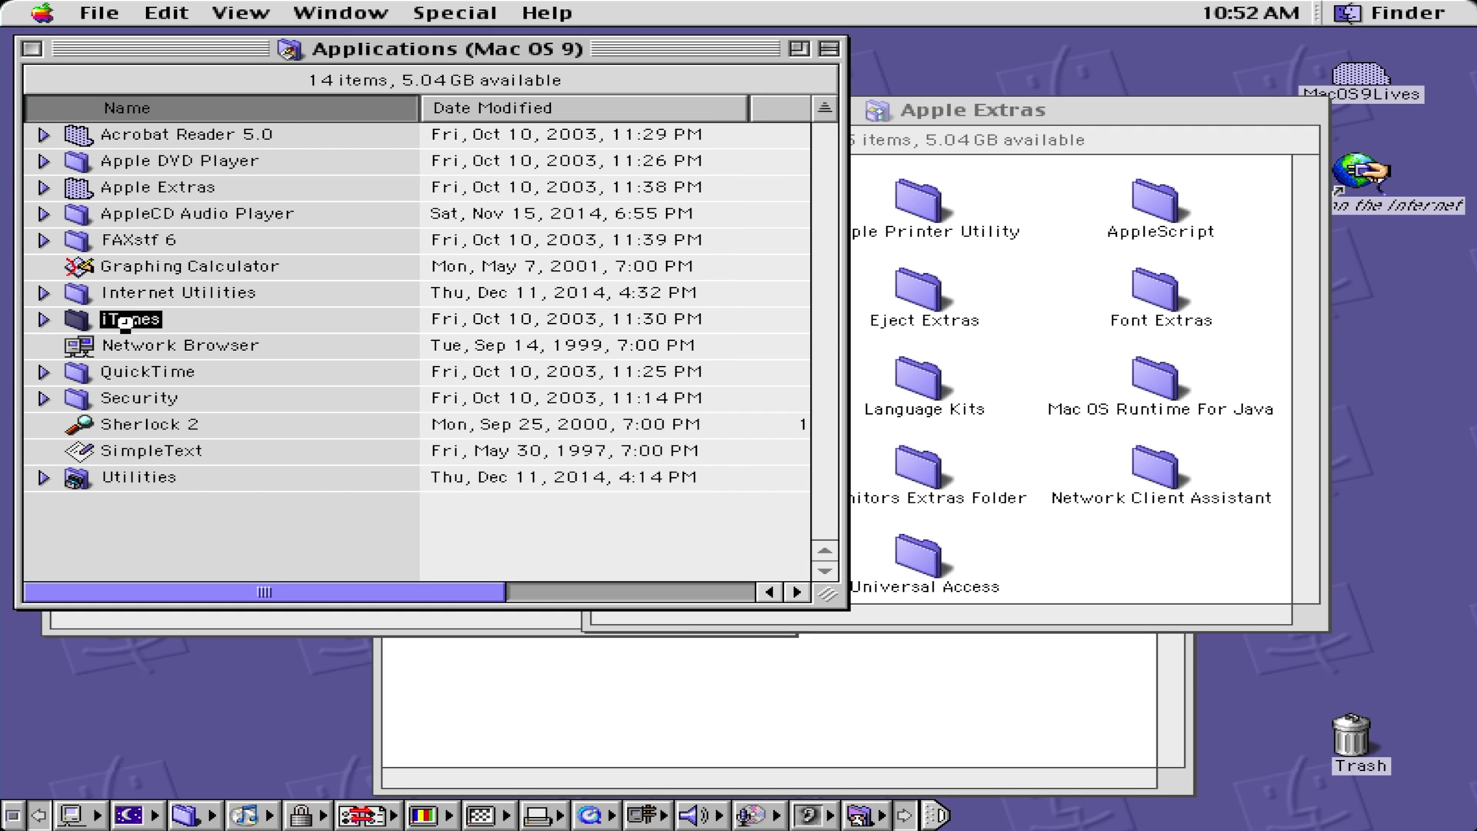
{"action": "double_click", "coordinate": [125, 321]}
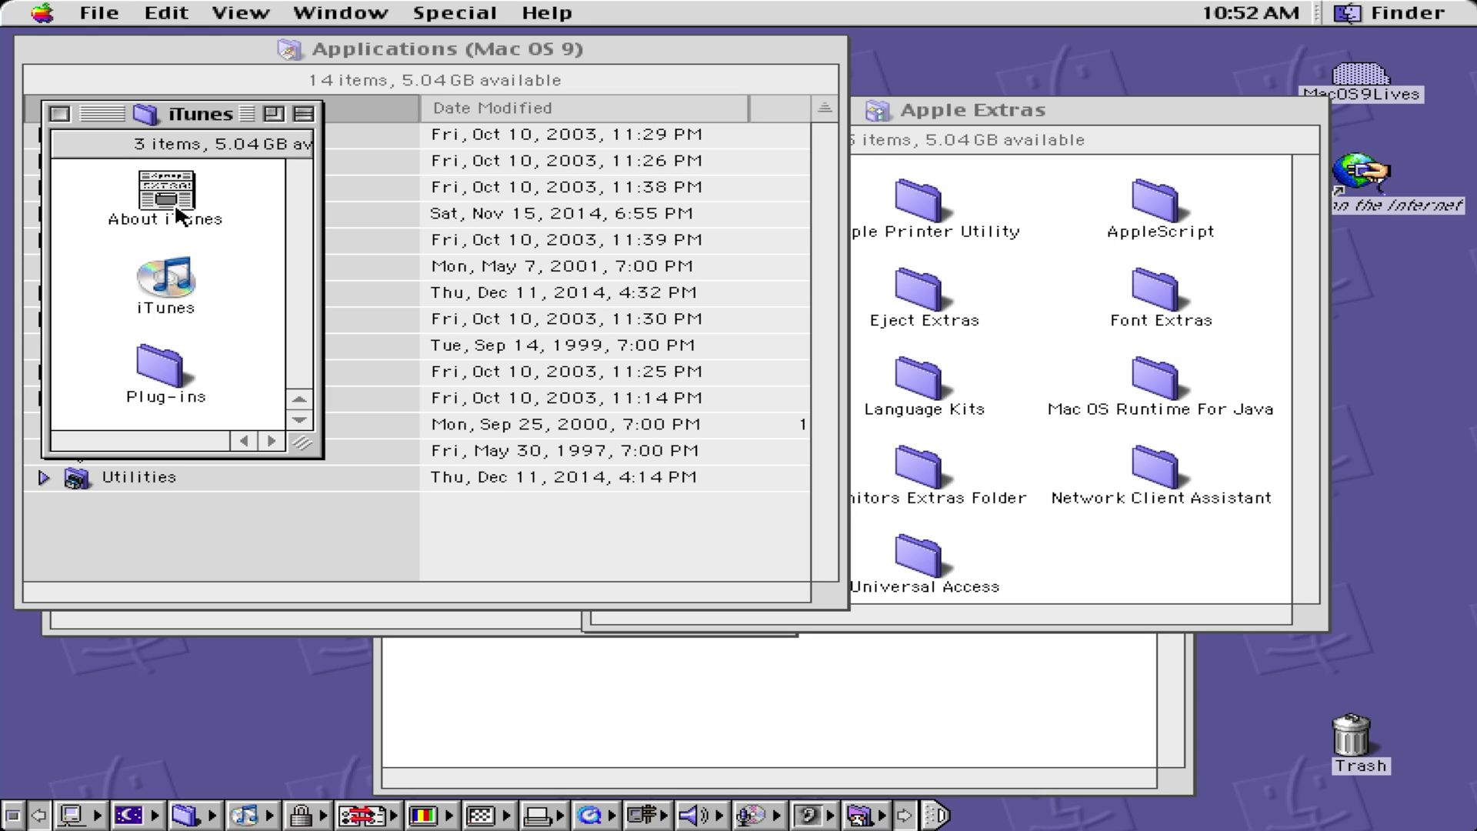
{"action": "double_click", "coordinate": [166, 278]}
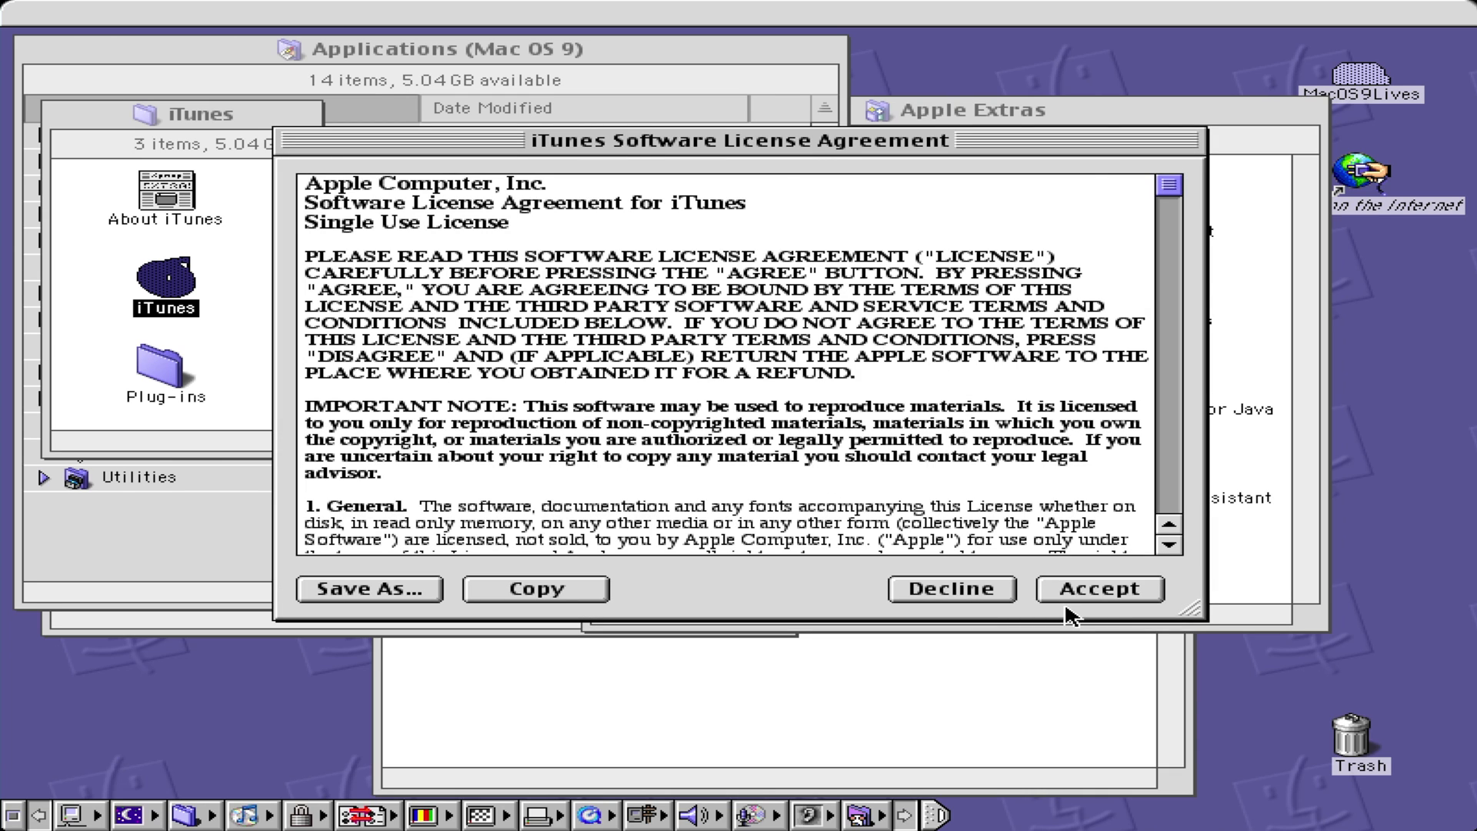
Accept the iTunes license, skip the Setup Assistant to the empty Library, then quit iTunes
{"action": "left_click", "coordinate": [1066, 605]}
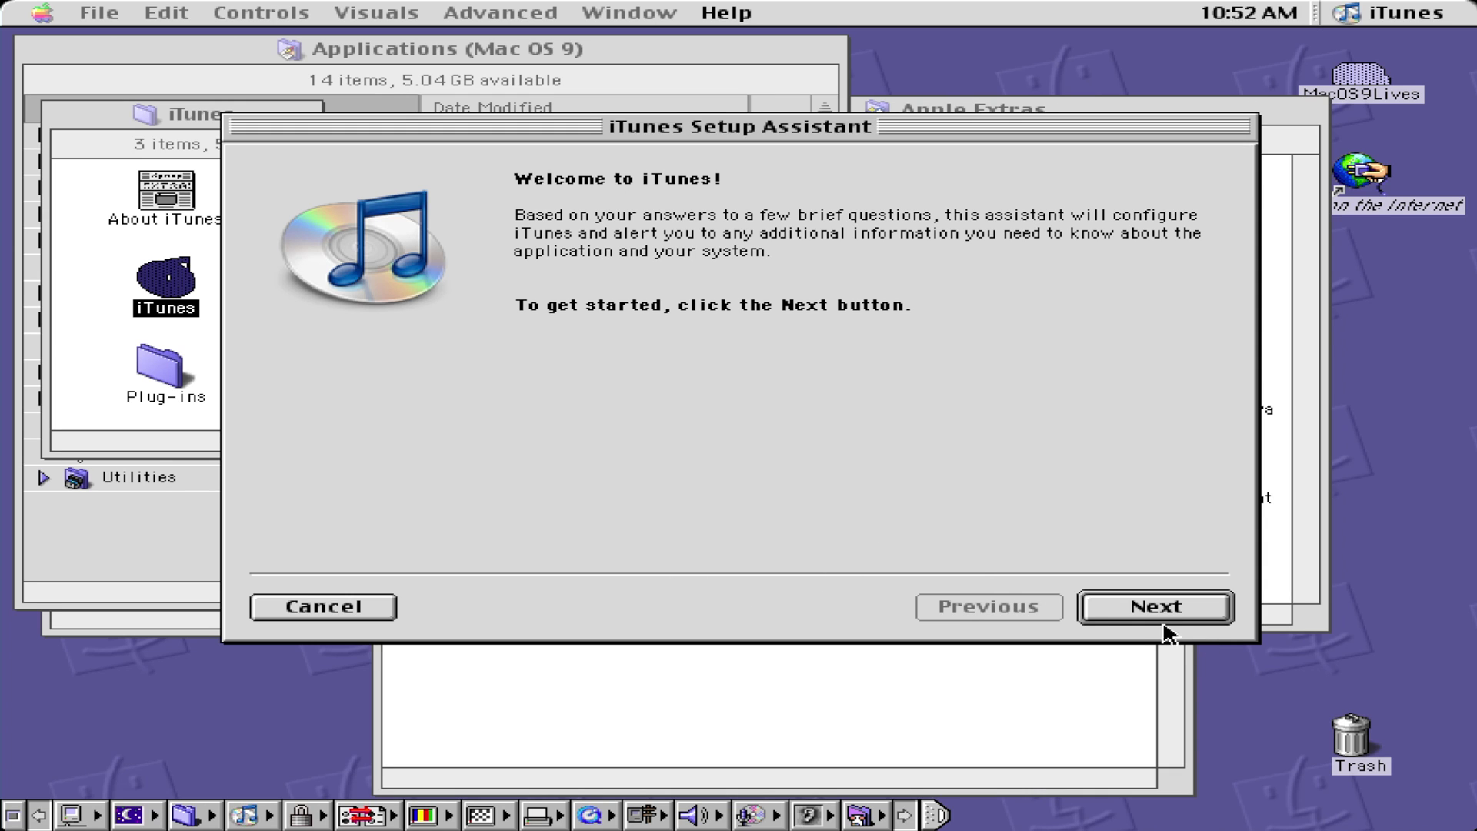
{"action": "left_click", "coordinate": [362, 611]}
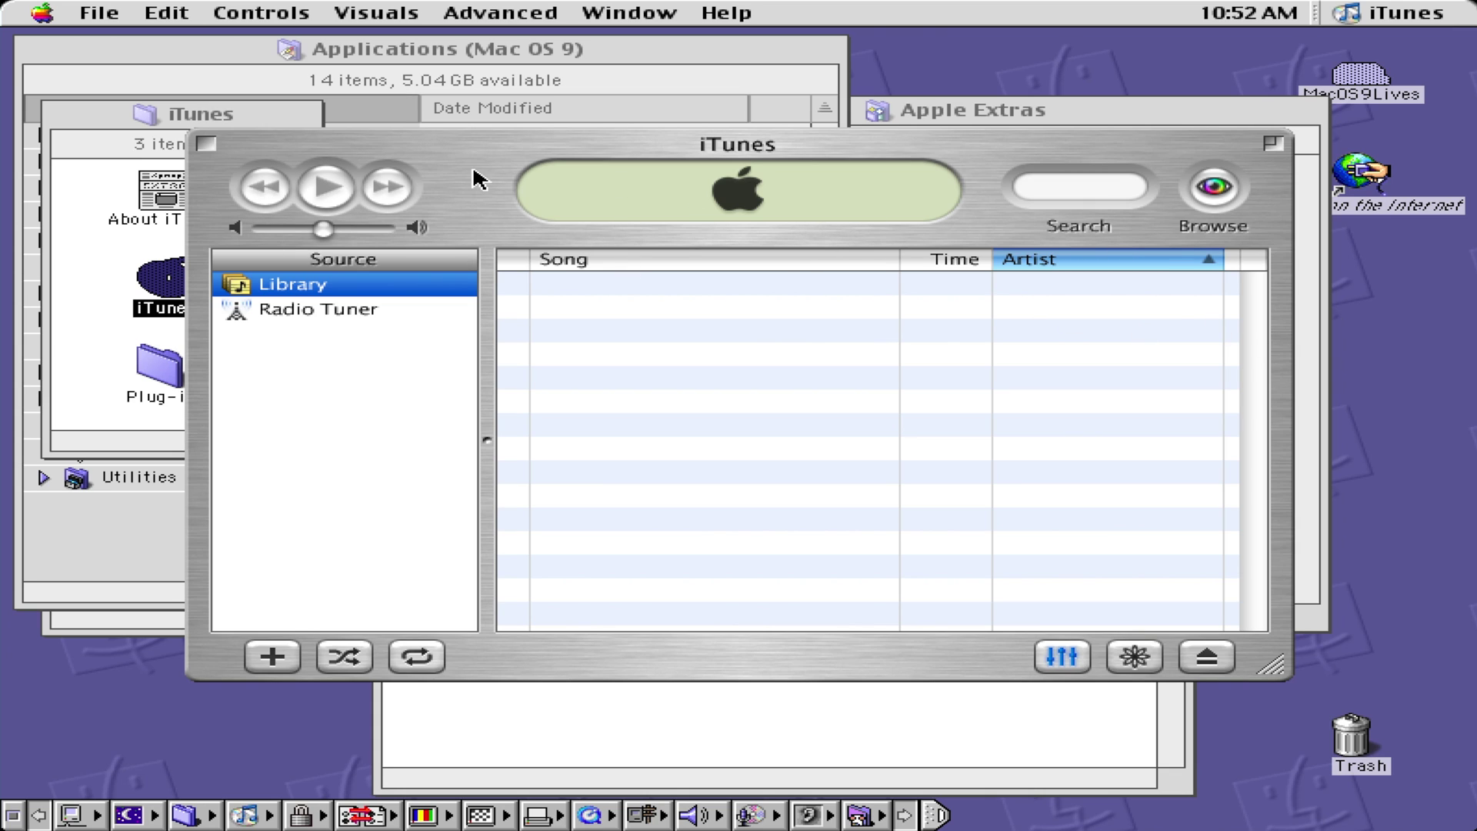
{"action": "left_click", "coordinate": [99, 14]}
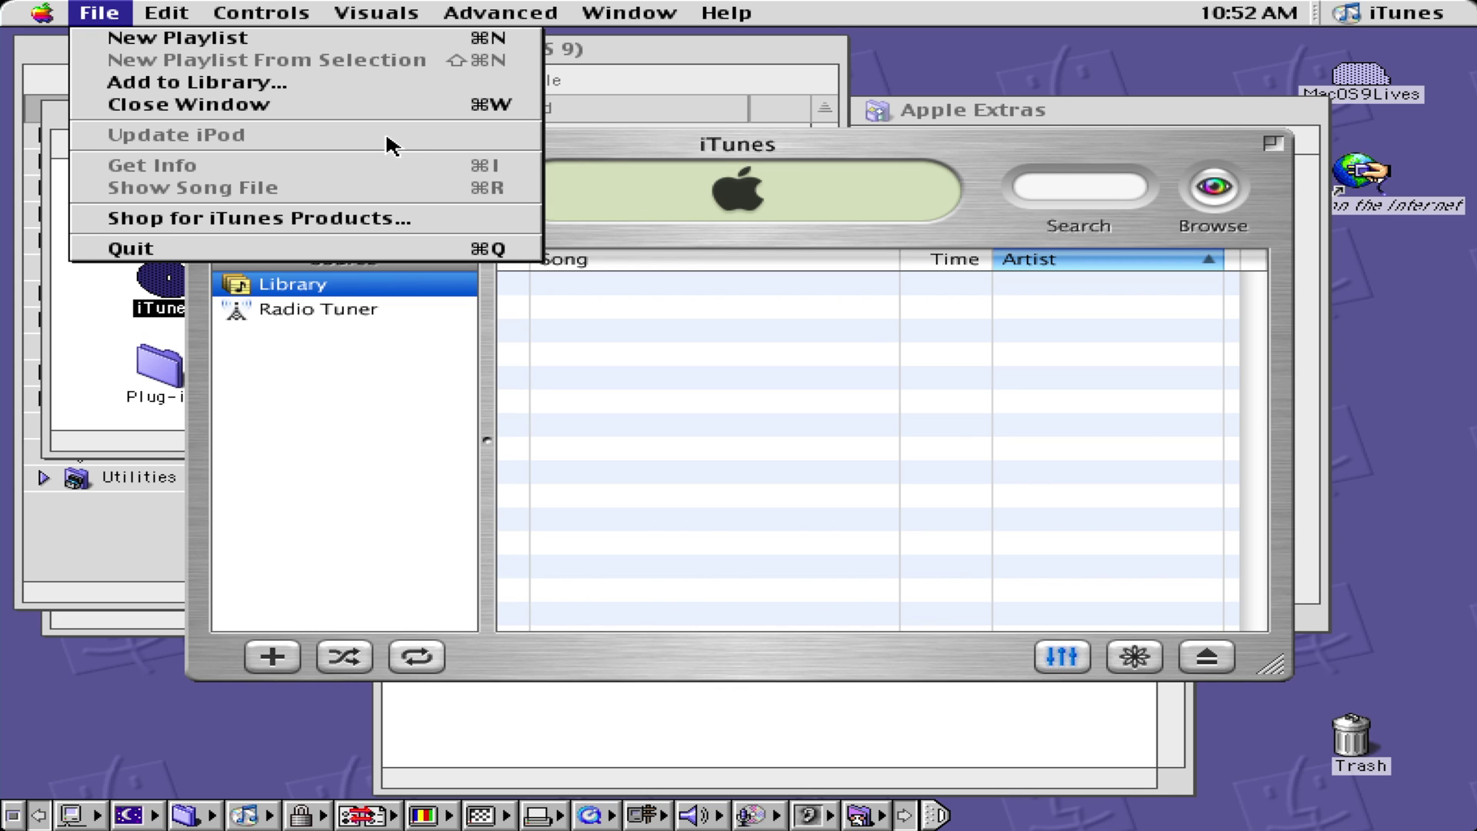
{"action": "left_click", "coordinate": [269, 142]}
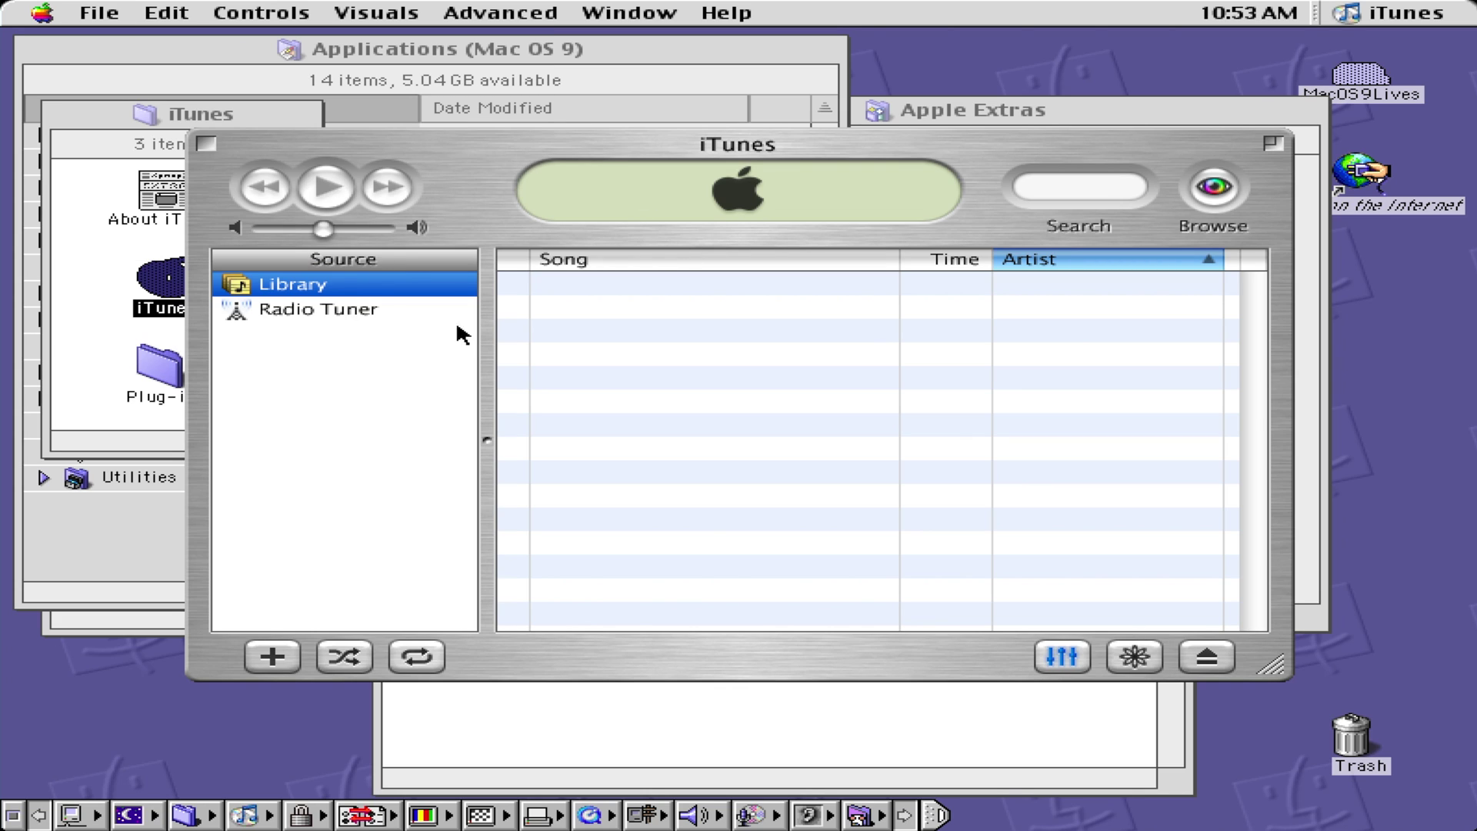
{"action": "left_click", "coordinate": [100, 12]}
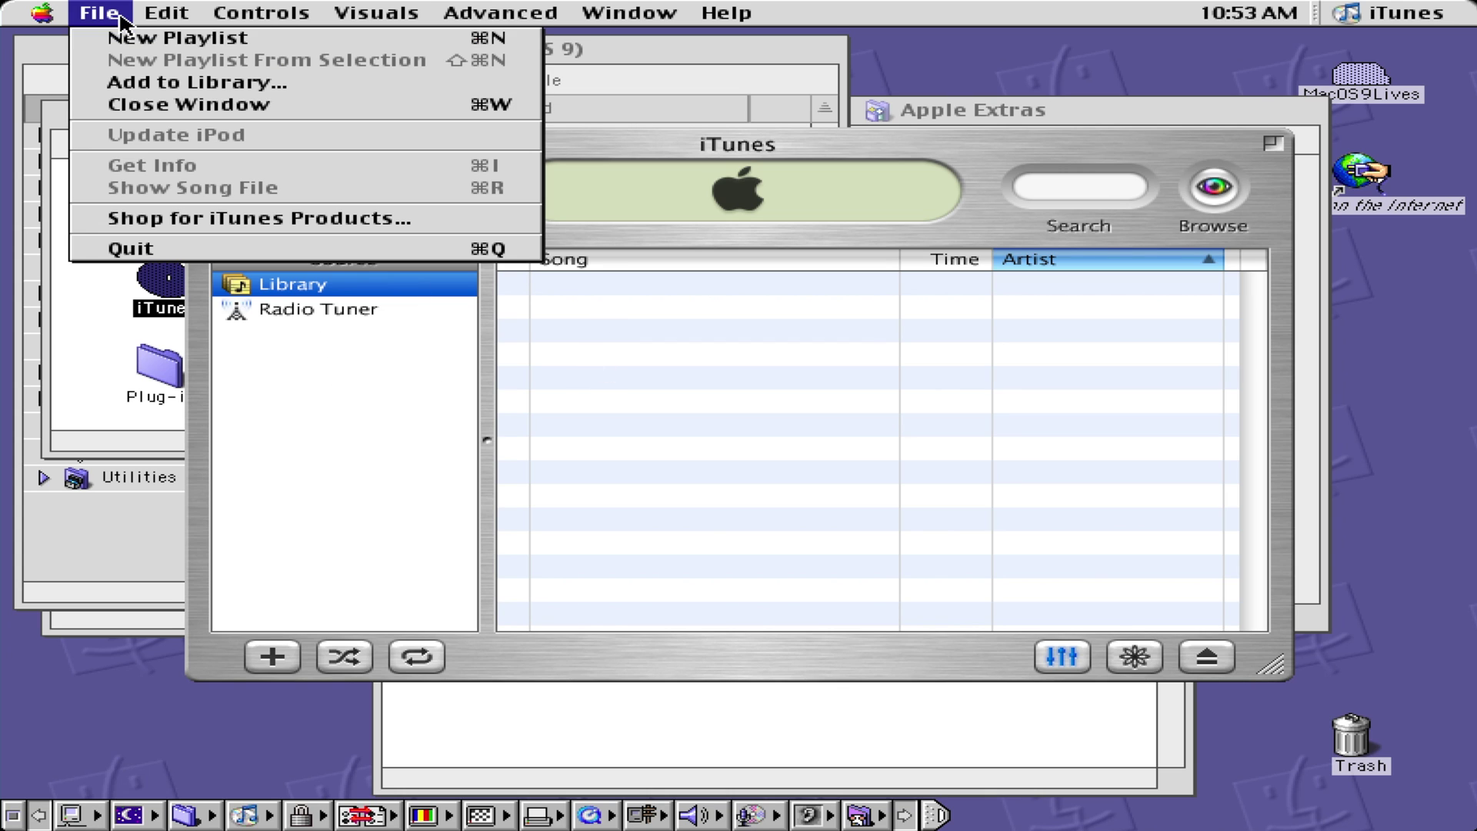
{"action": "left_click", "coordinate": [224, 252]}
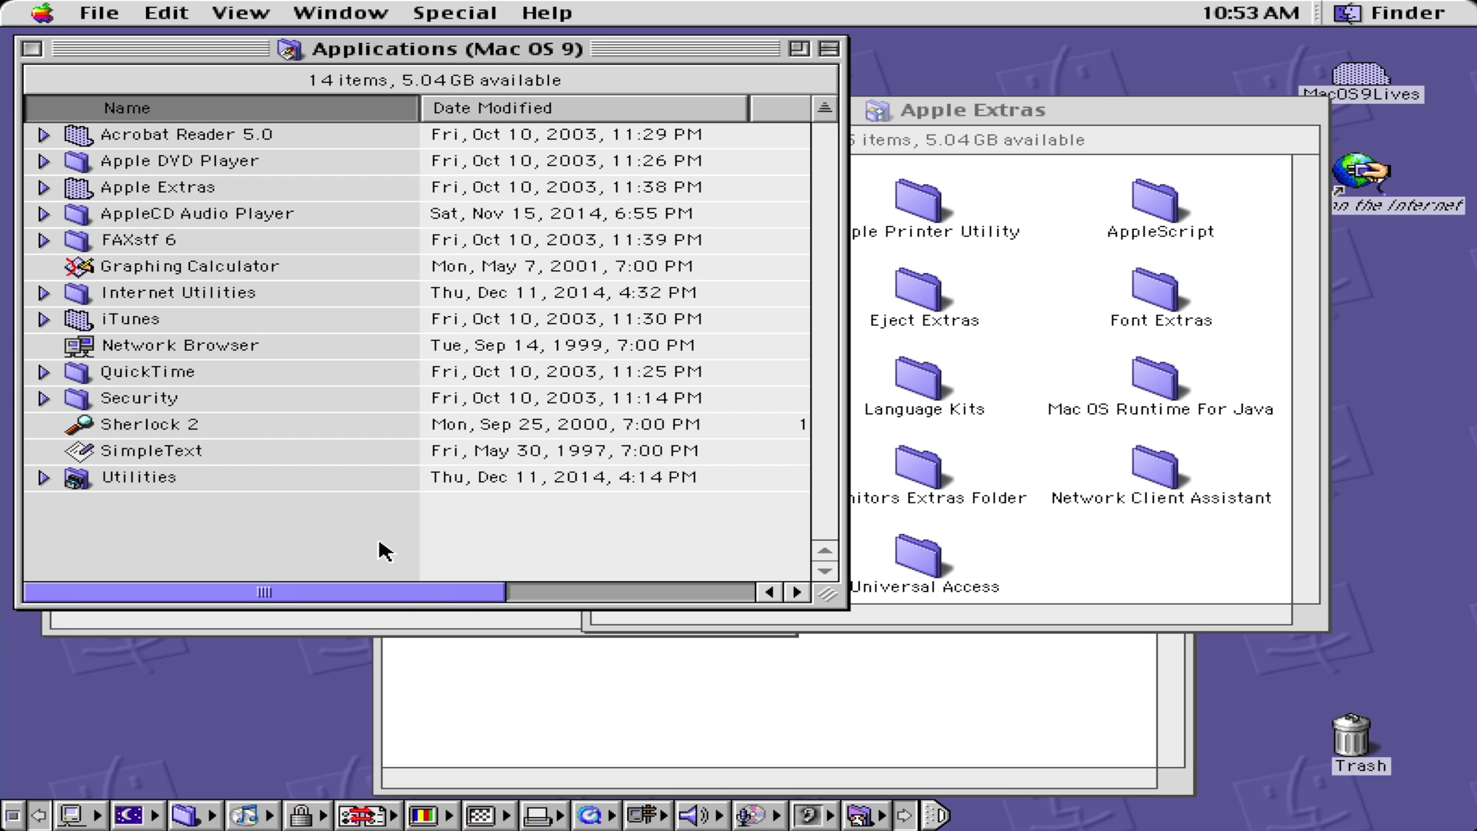
Play the Sample Movie from the QuickTime folder in QuickTime Player, declining the Pro upgrade
{"action": "double_click", "coordinate": [144, 371]}
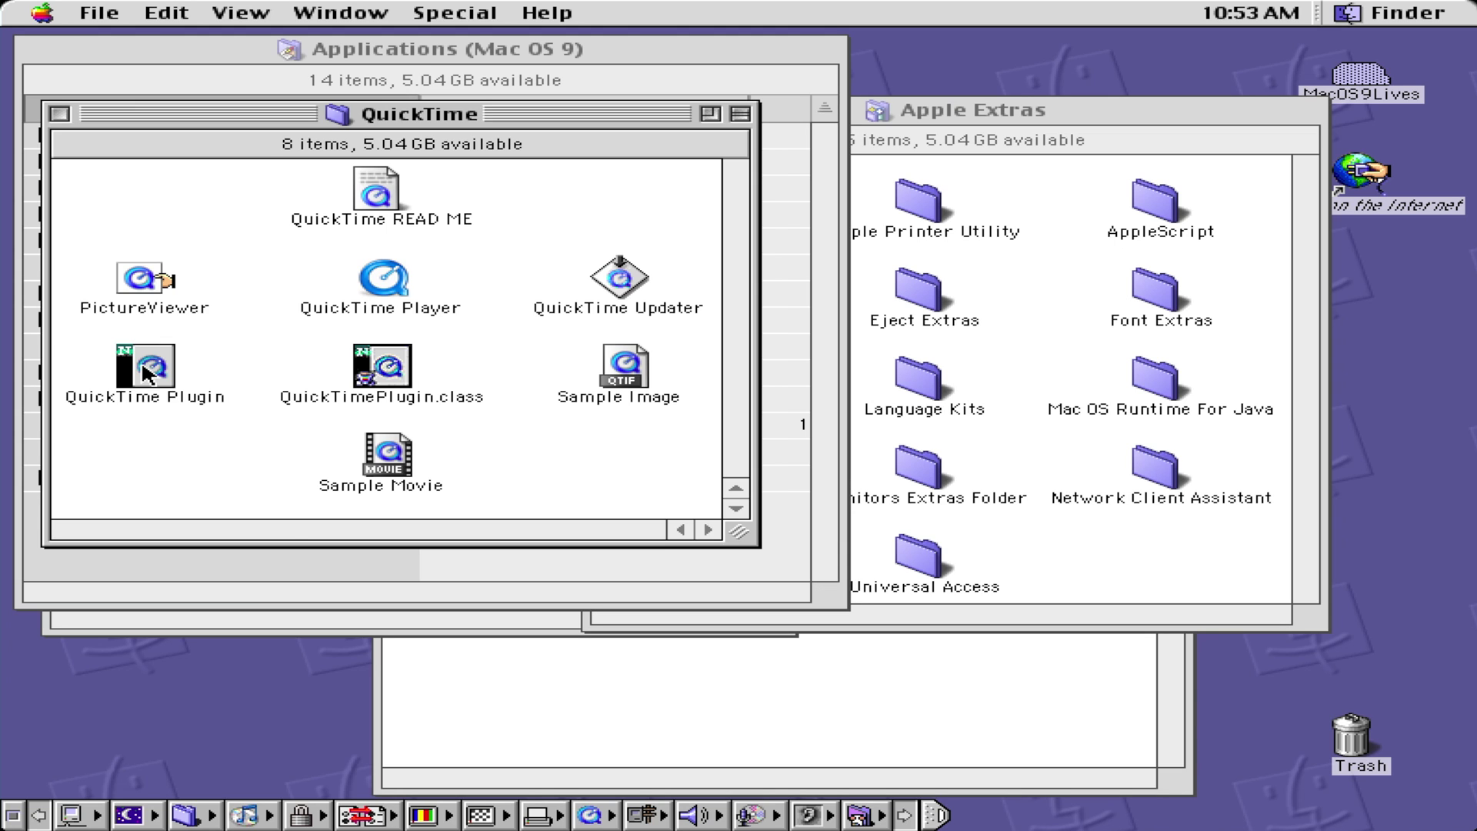
{"action": "double_click", "coordinate": [382, 471]}
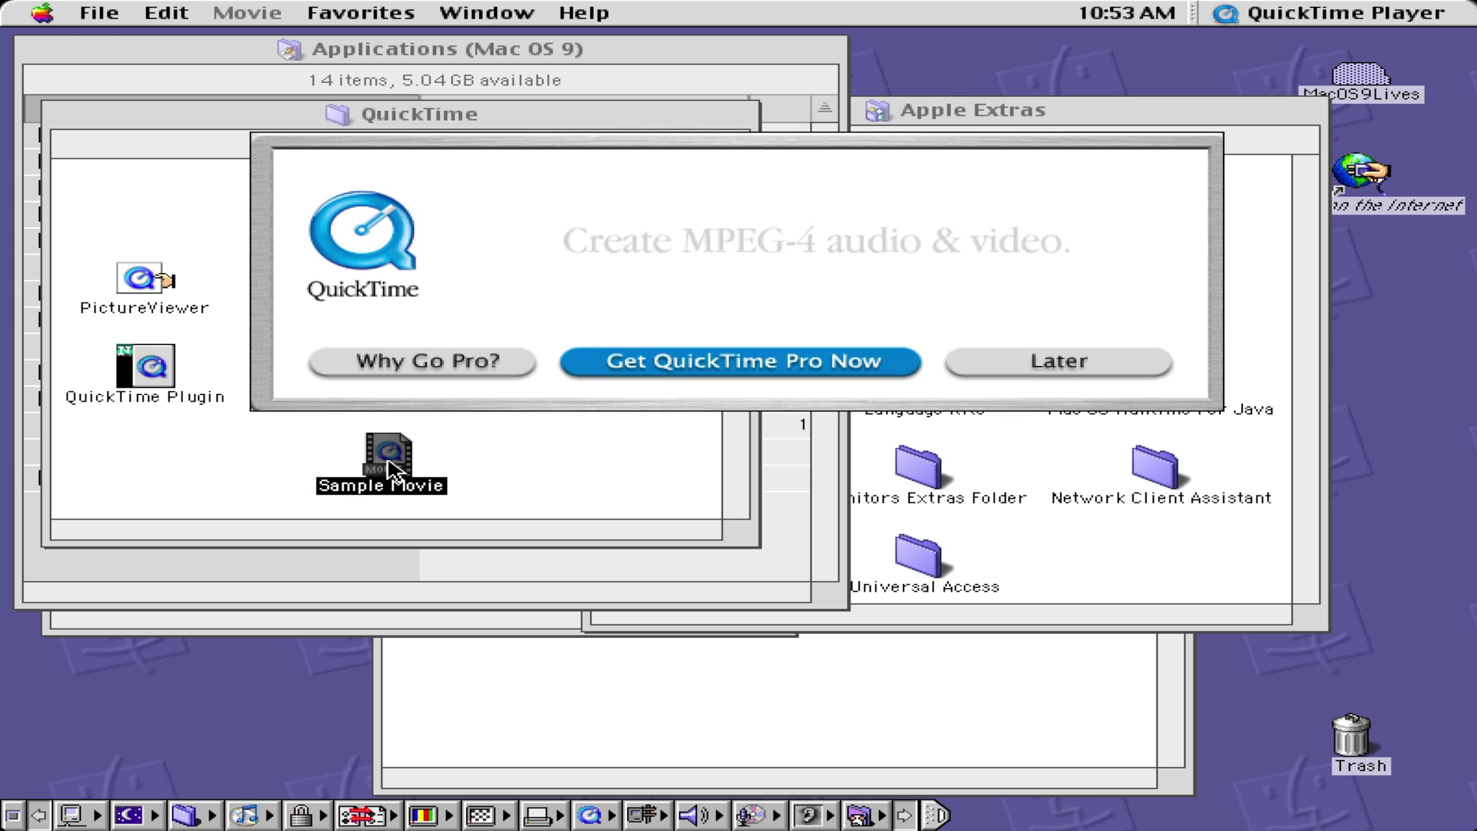
{"action": "left_click", "coordinate": [1030, 365]}
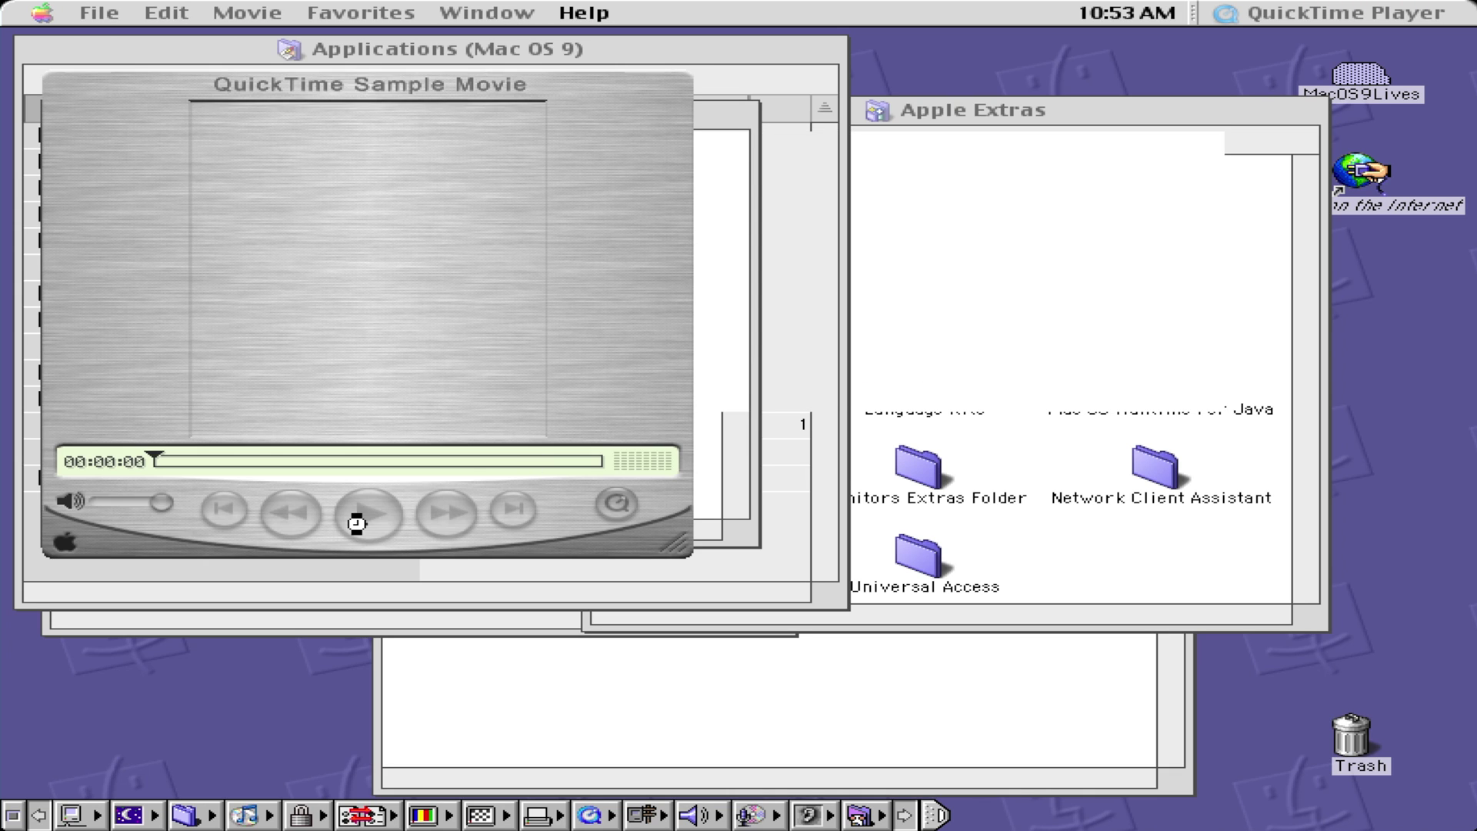
{"action": "left_click", "coordinate": [356, 522]}
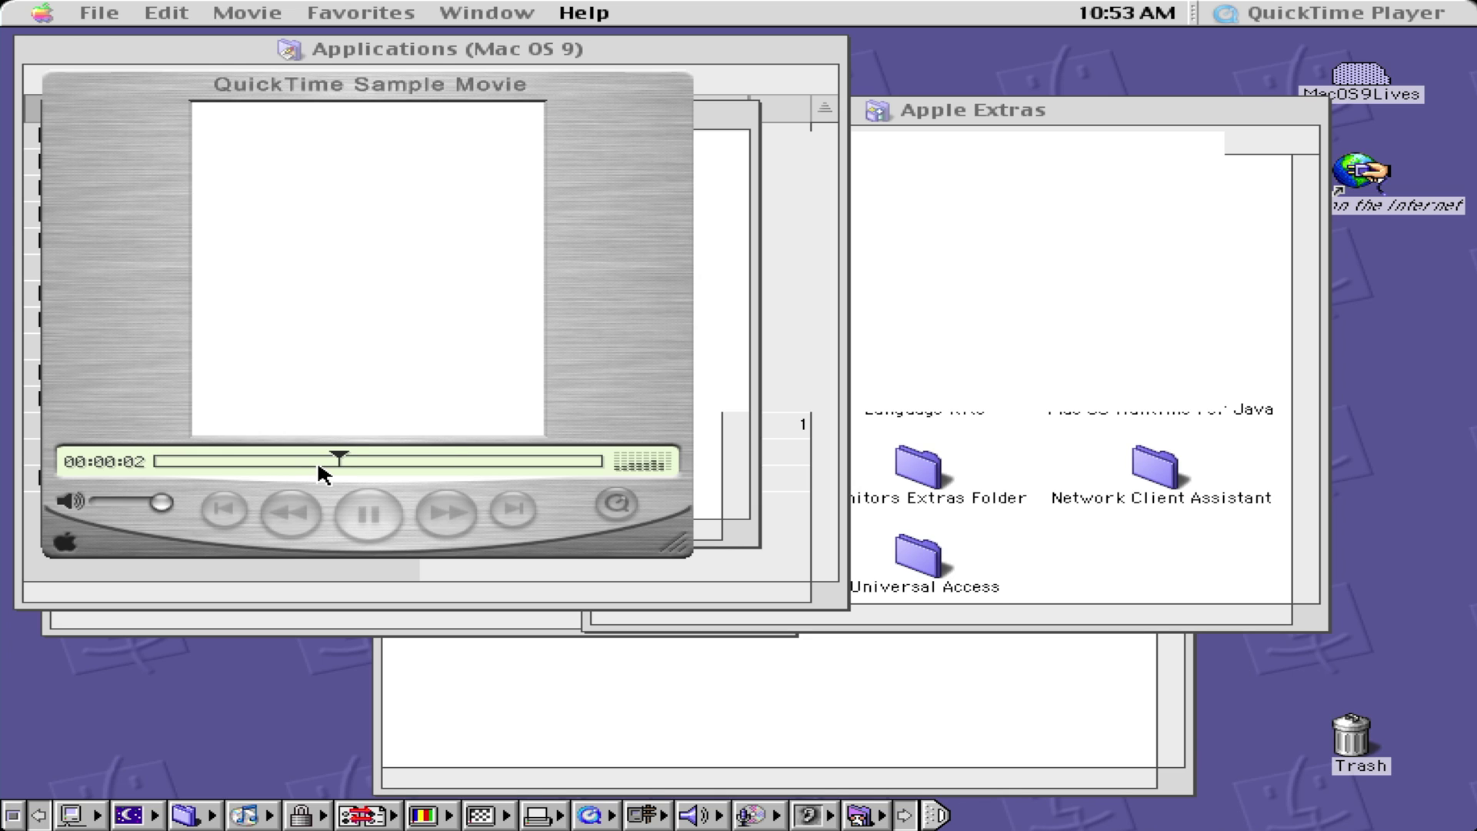
{"action": "mouse_move", "coordinate": [320, 460]}
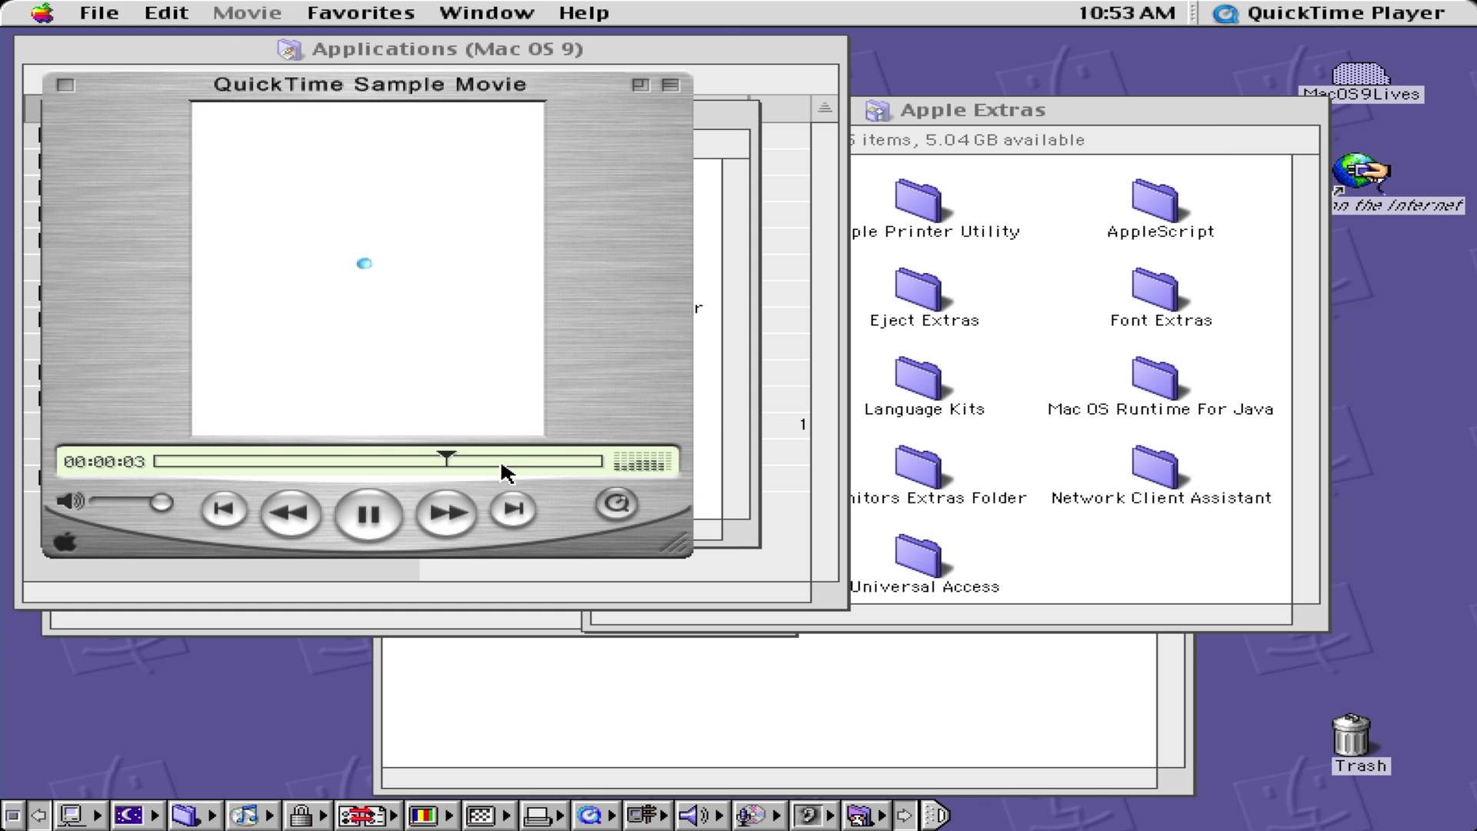
Open Sample Image from the QuickTime folder in PictureViewer, then close it
{"action": "left_click", "coordinate": [710, 397]}
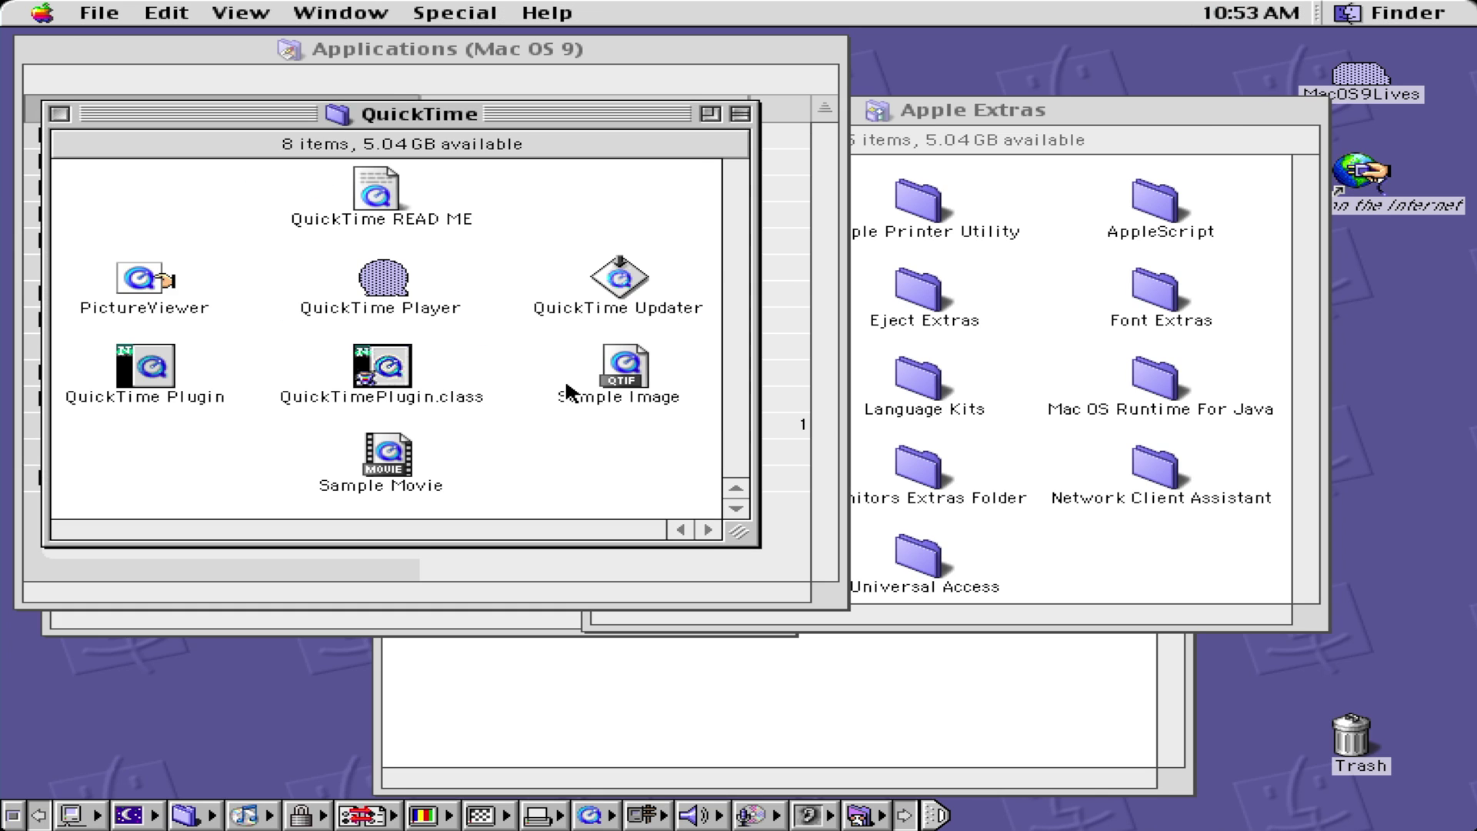
{"action": "left_click", "coordinate": [622, 360]}
{"action": "double_click", "coordinate": [622, 360]}
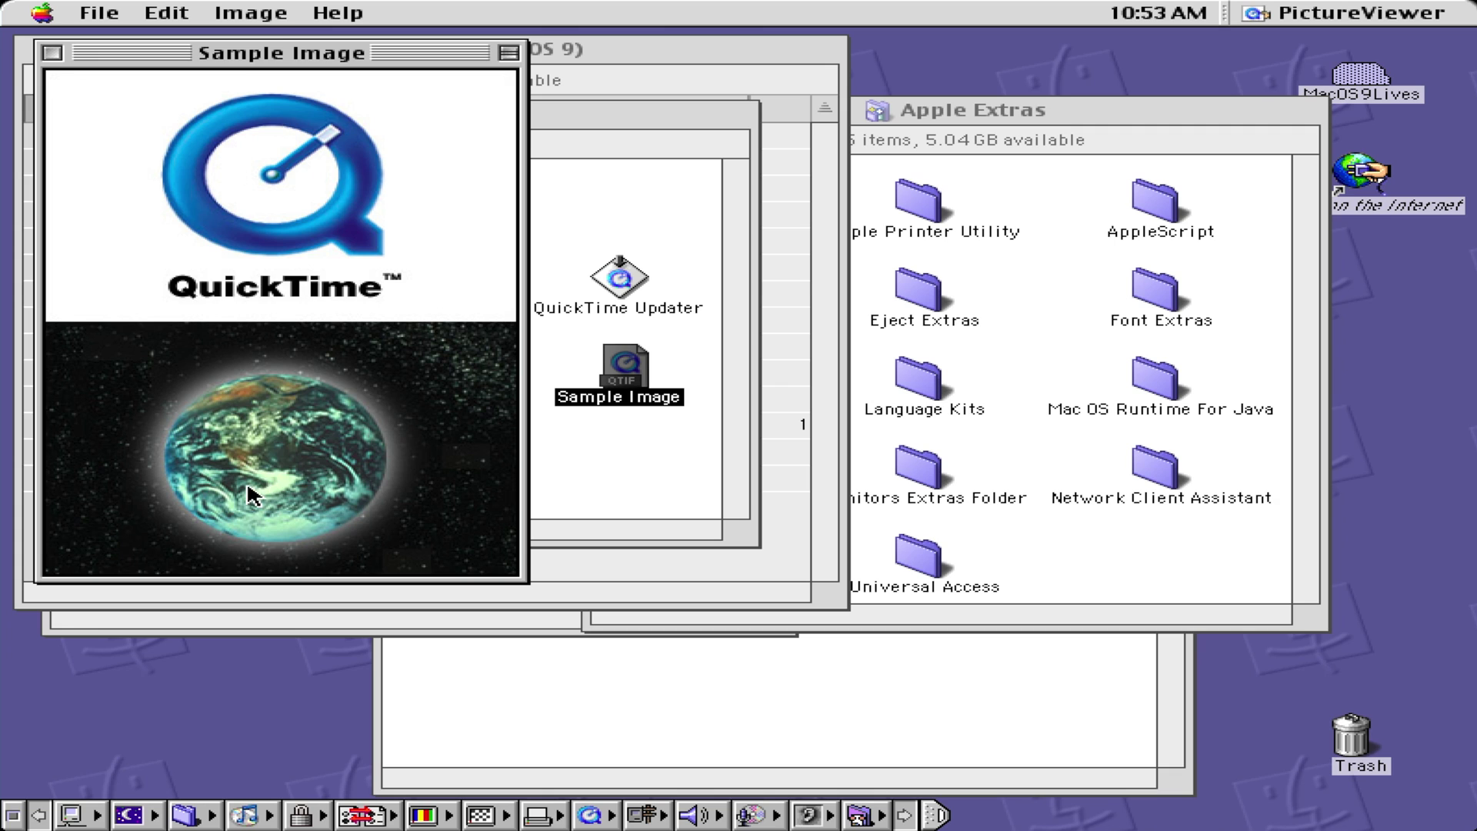
{"action": "key", "text": "super+q"}
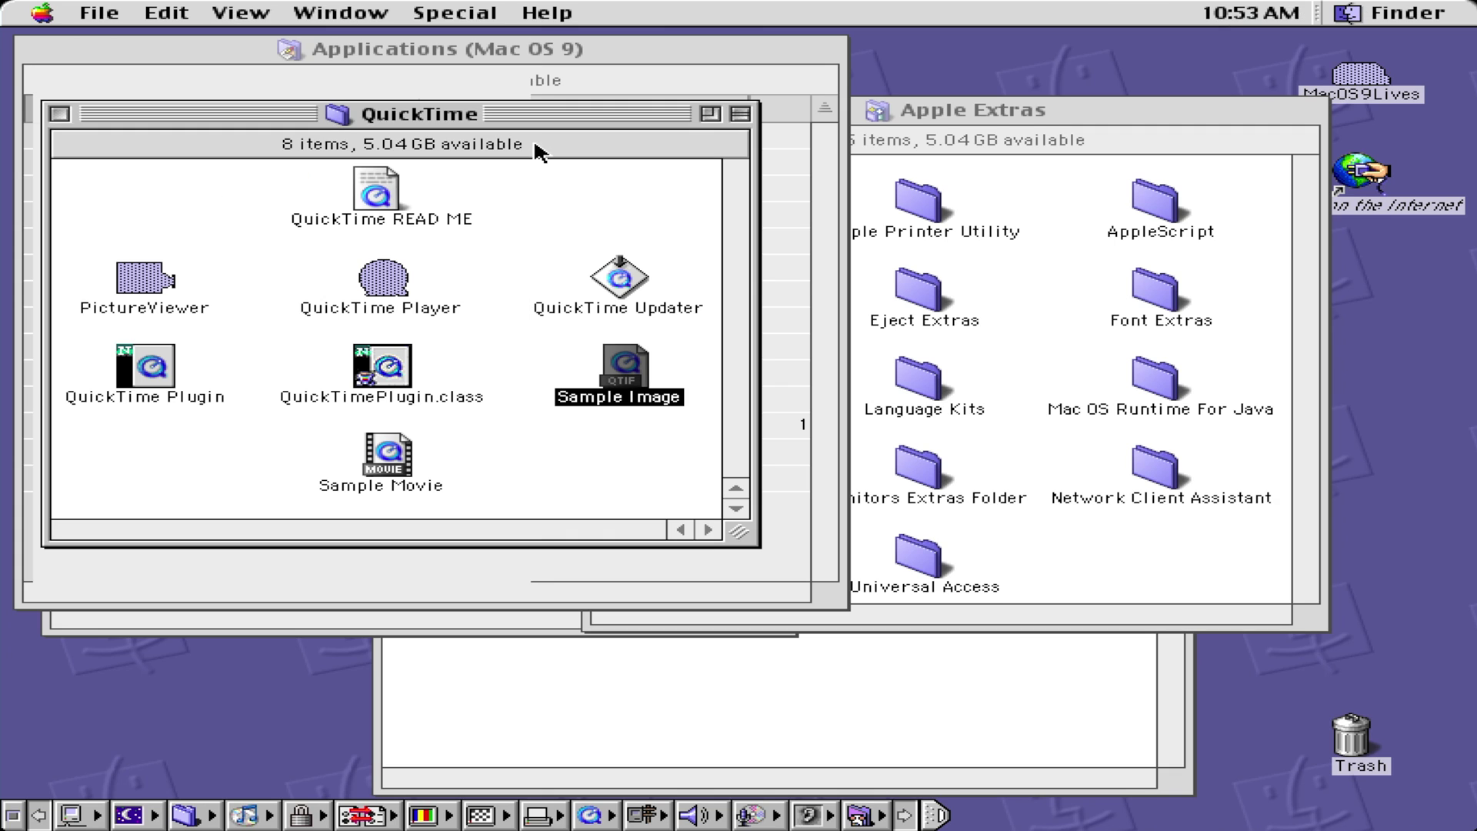
Launch Sherlock 2 from Applications and run a file-name search for 'Graphing'
{"action": "left_click", "coordinate": [553, 50]}
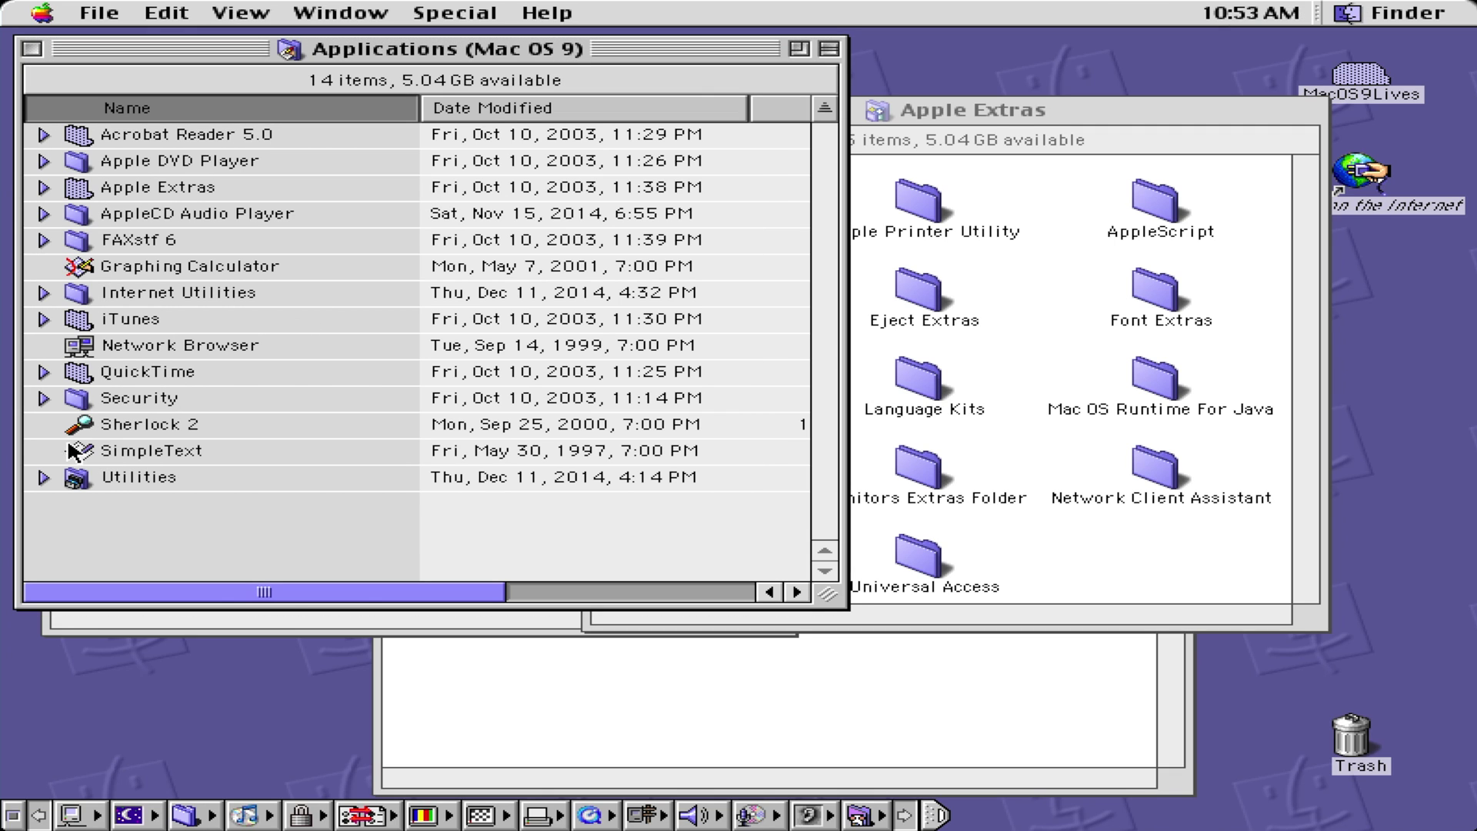
{"action": "left_click", "coordinate": [146, 426]}
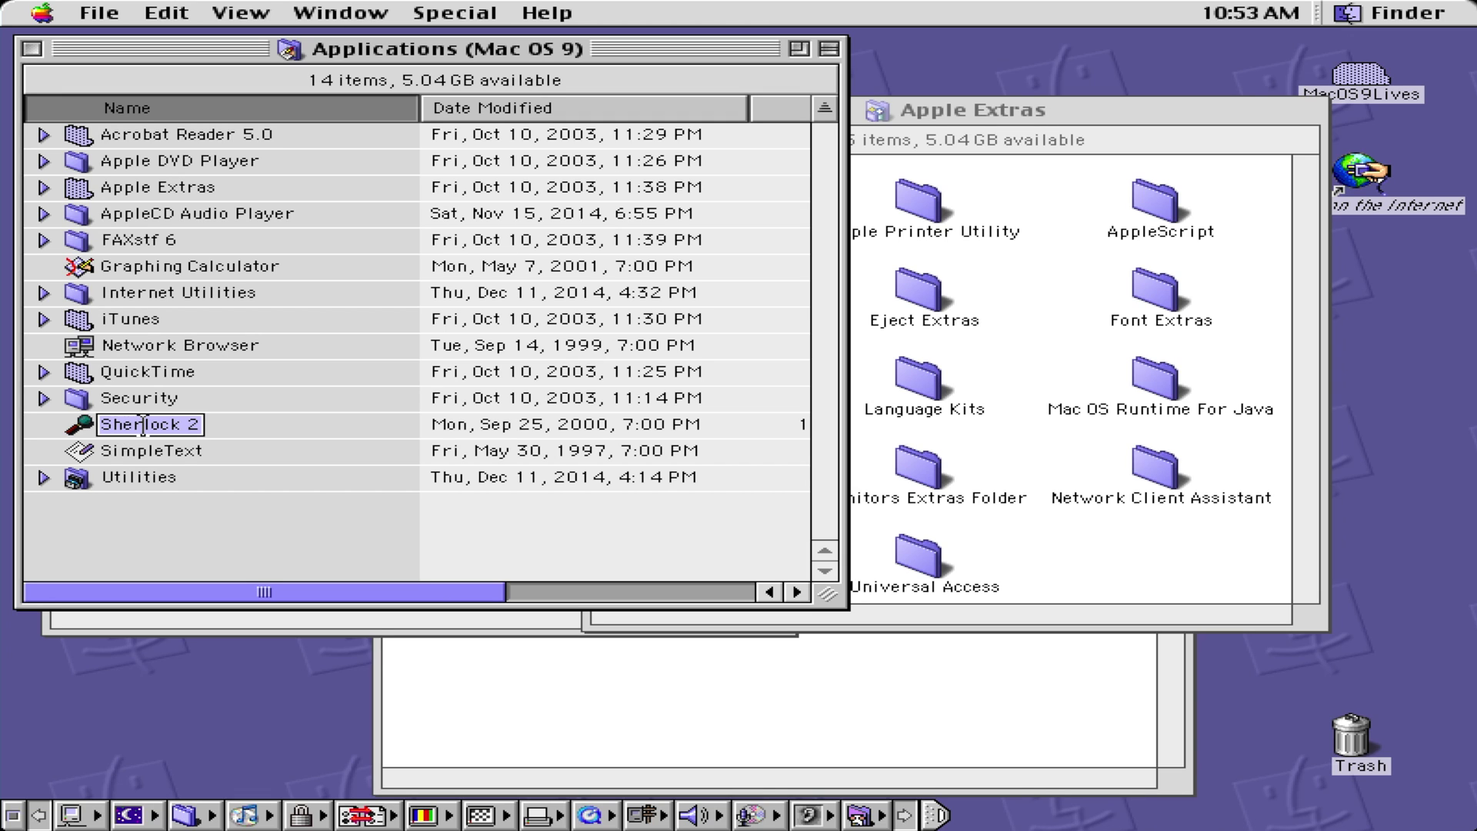
{"action": "left_click", "coordinate": [250, 429]}
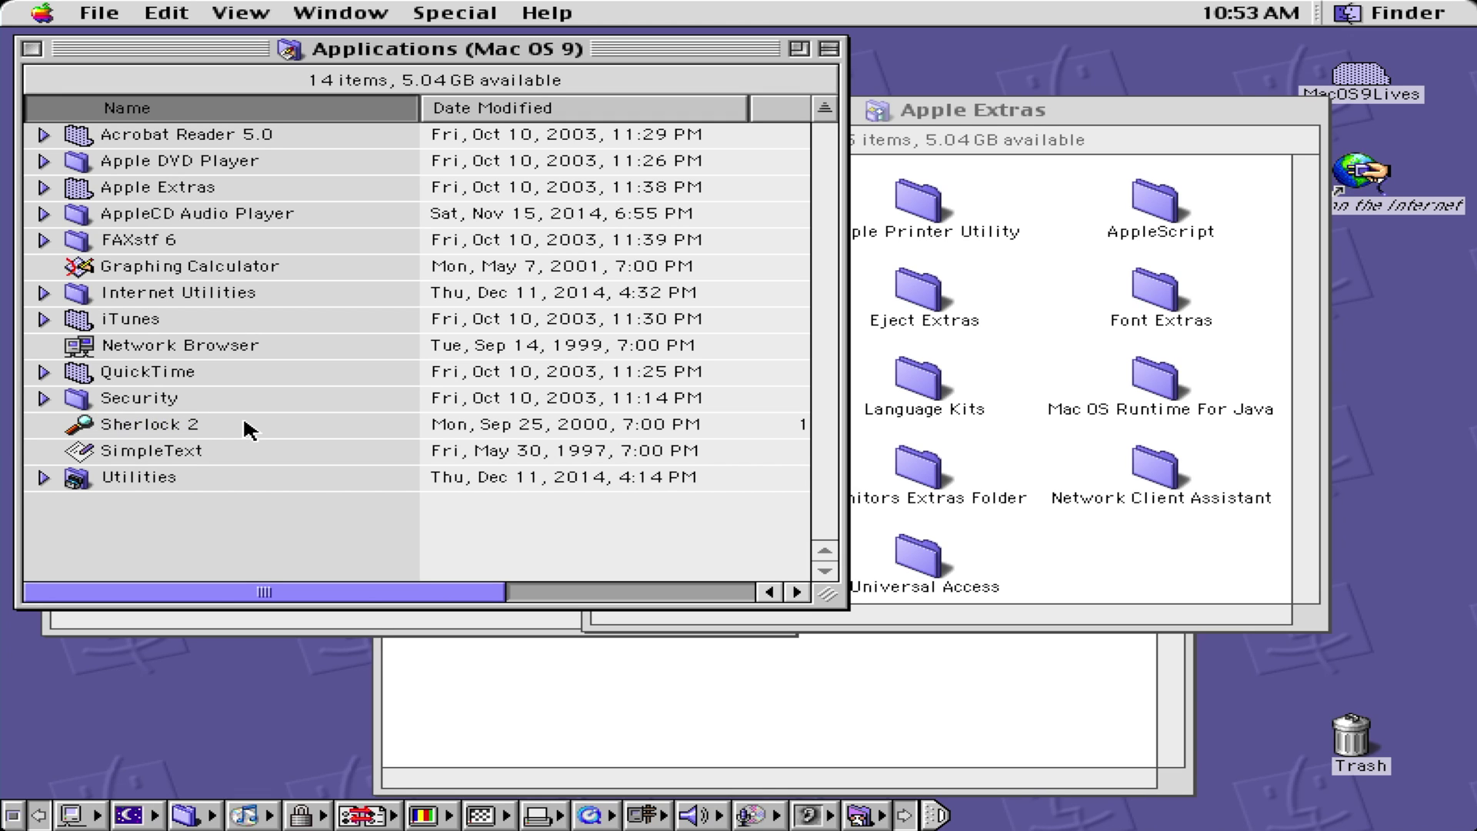
{"action": "double_click", "coordinate": [160, 429]}
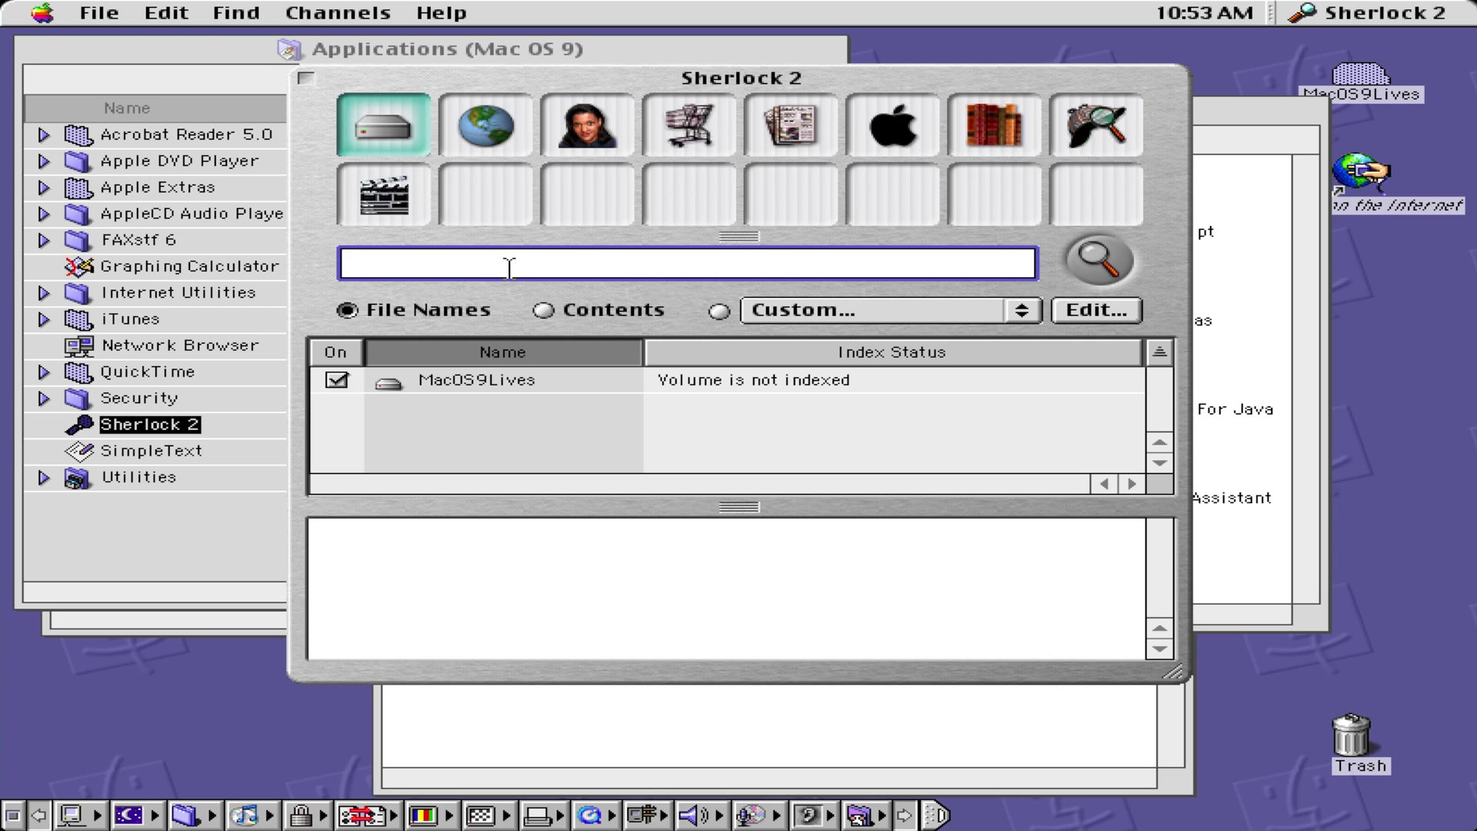
{"action": "type", "text": "aphing"}
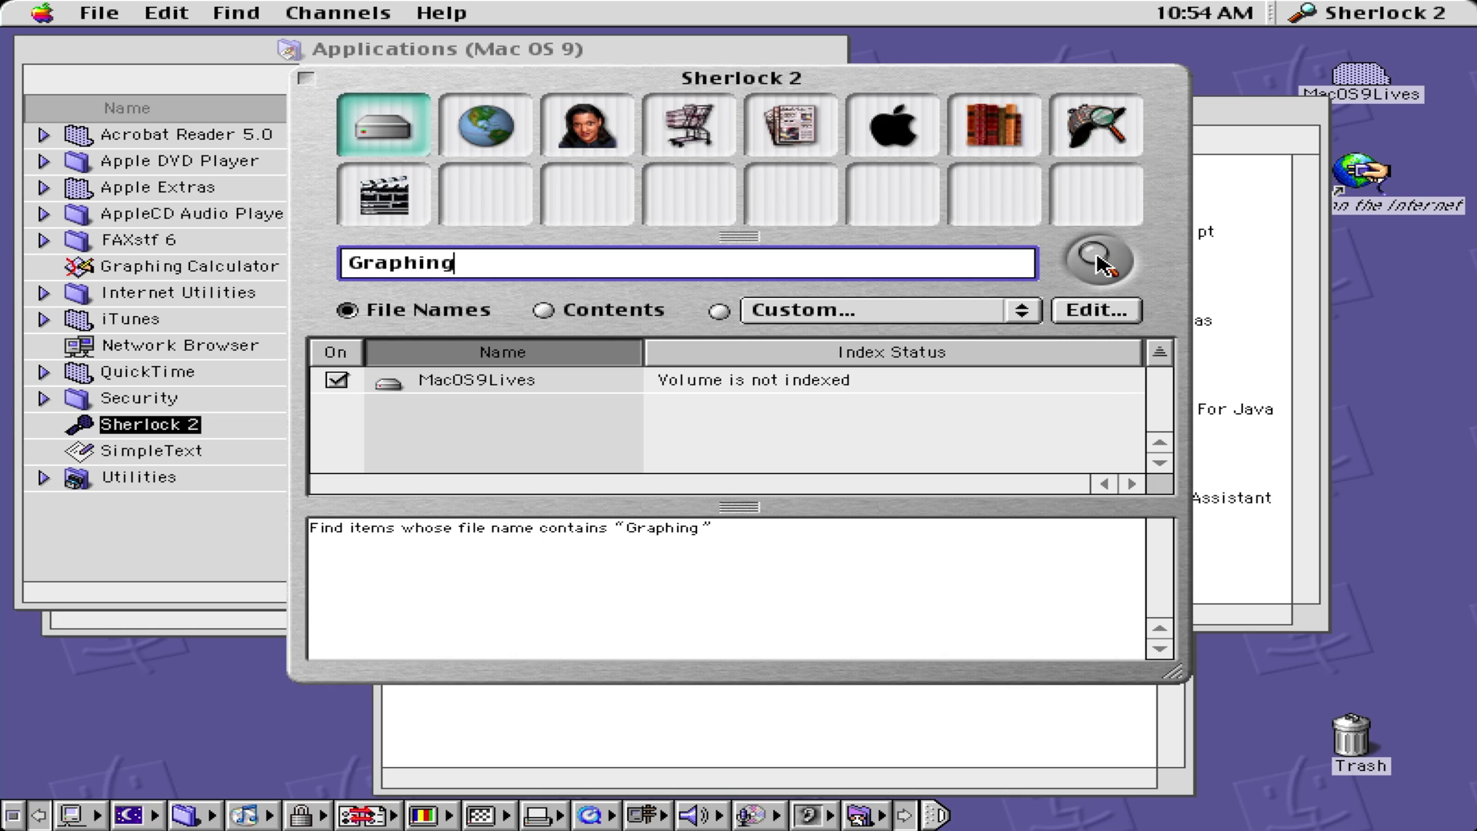
{"action": "left_click", "coordinate": [1098, 260]}
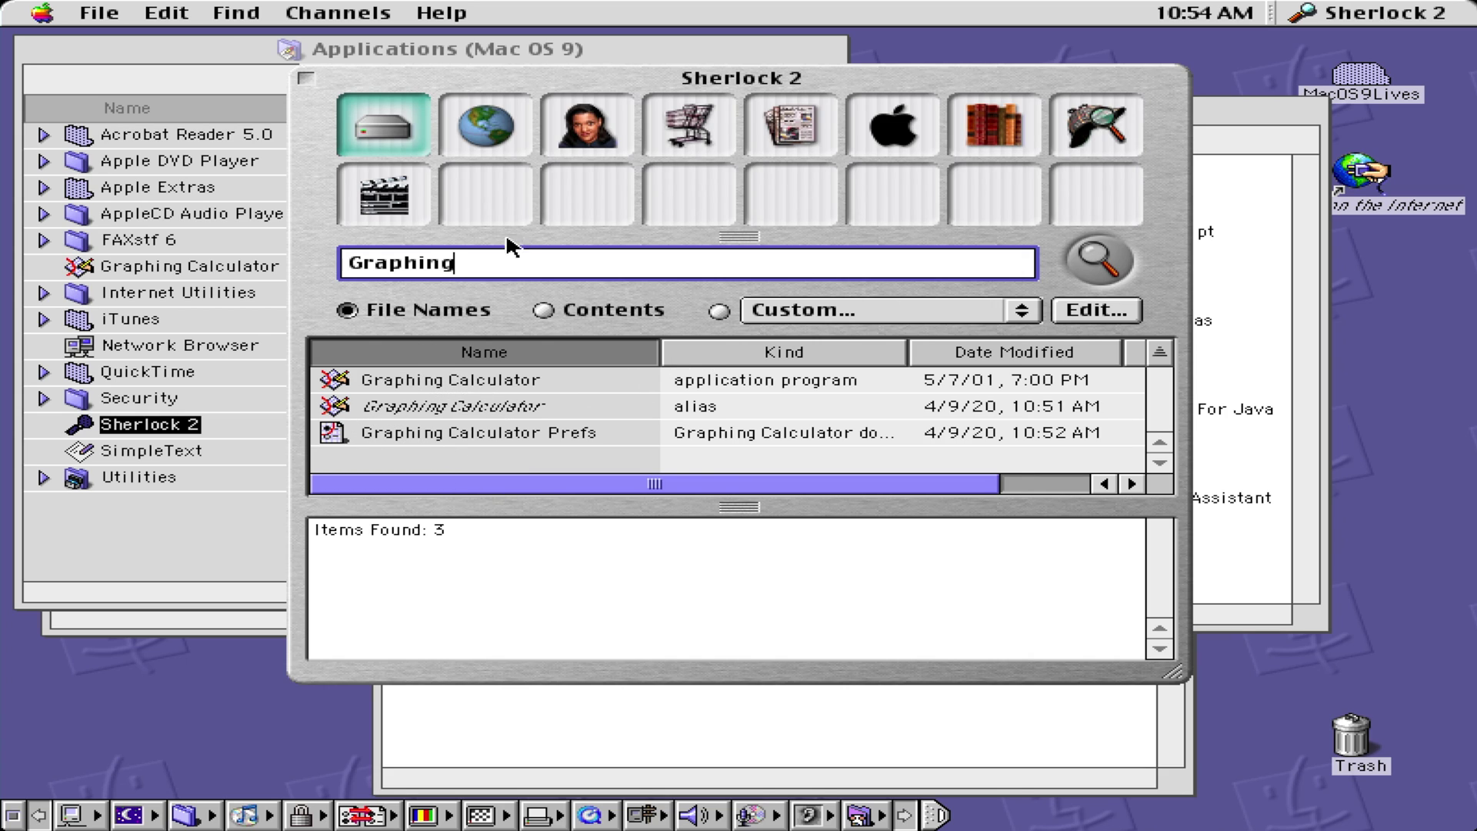
Scroll through the Internet, People and Shopping channel site lists, ending on News (CNET, CNN, ESPN, Motley Fool)
{"action": "left_click", "coordinate": [504, 142]}
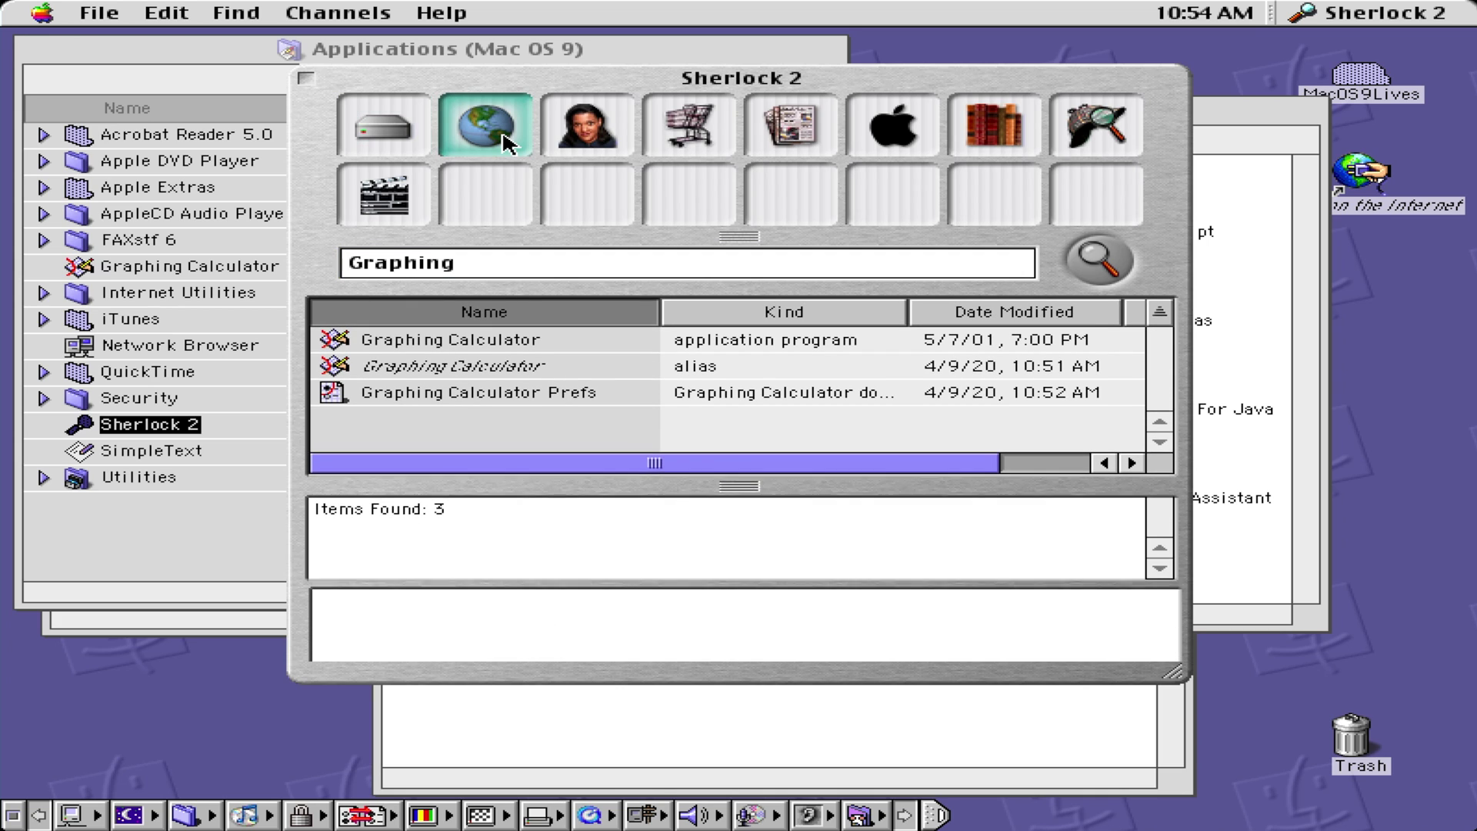
{"action": "left_click", "coordinate": [591, 138]}
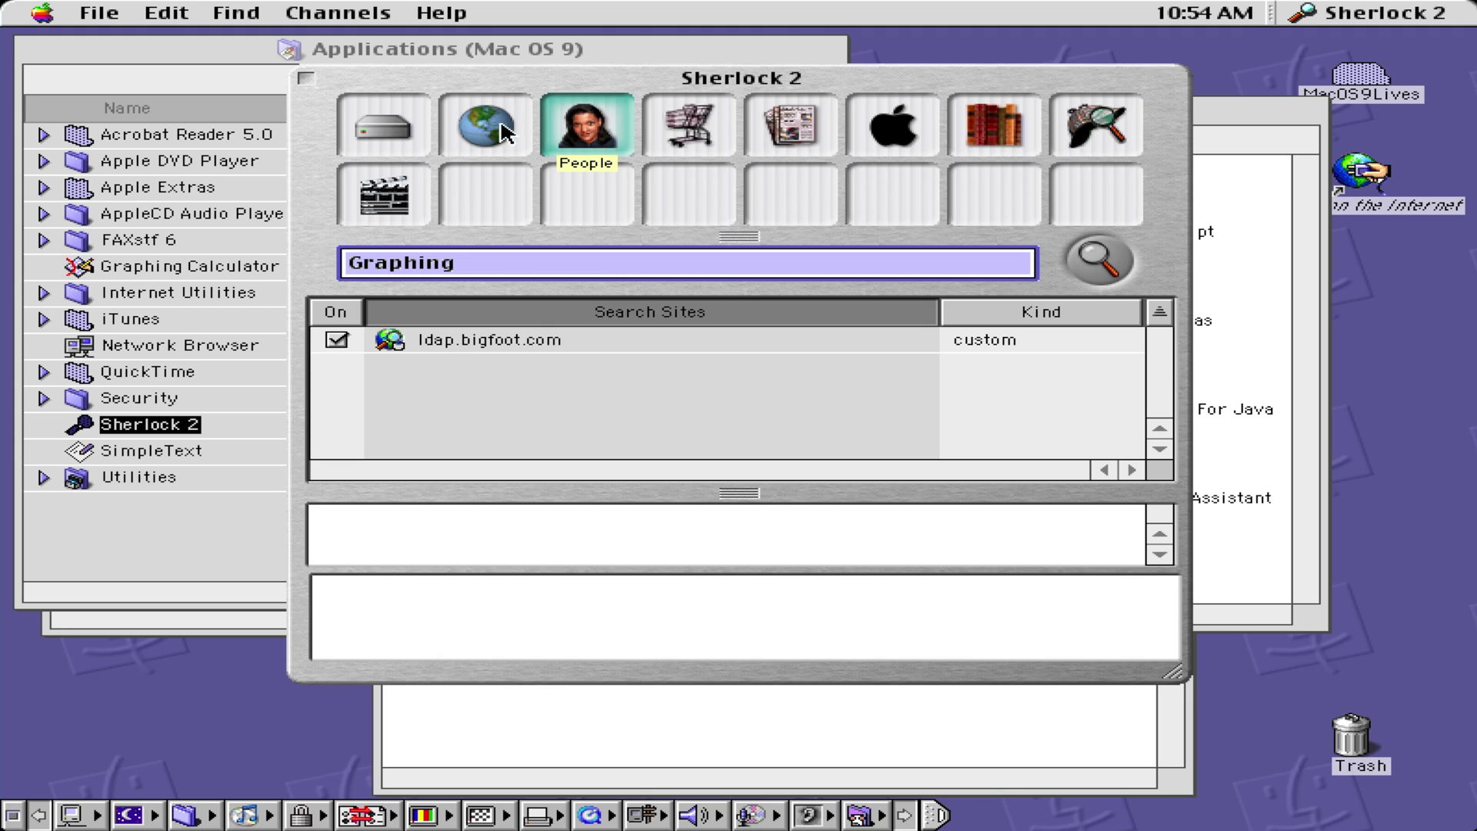
{"action": "key", "text": "super+2"}
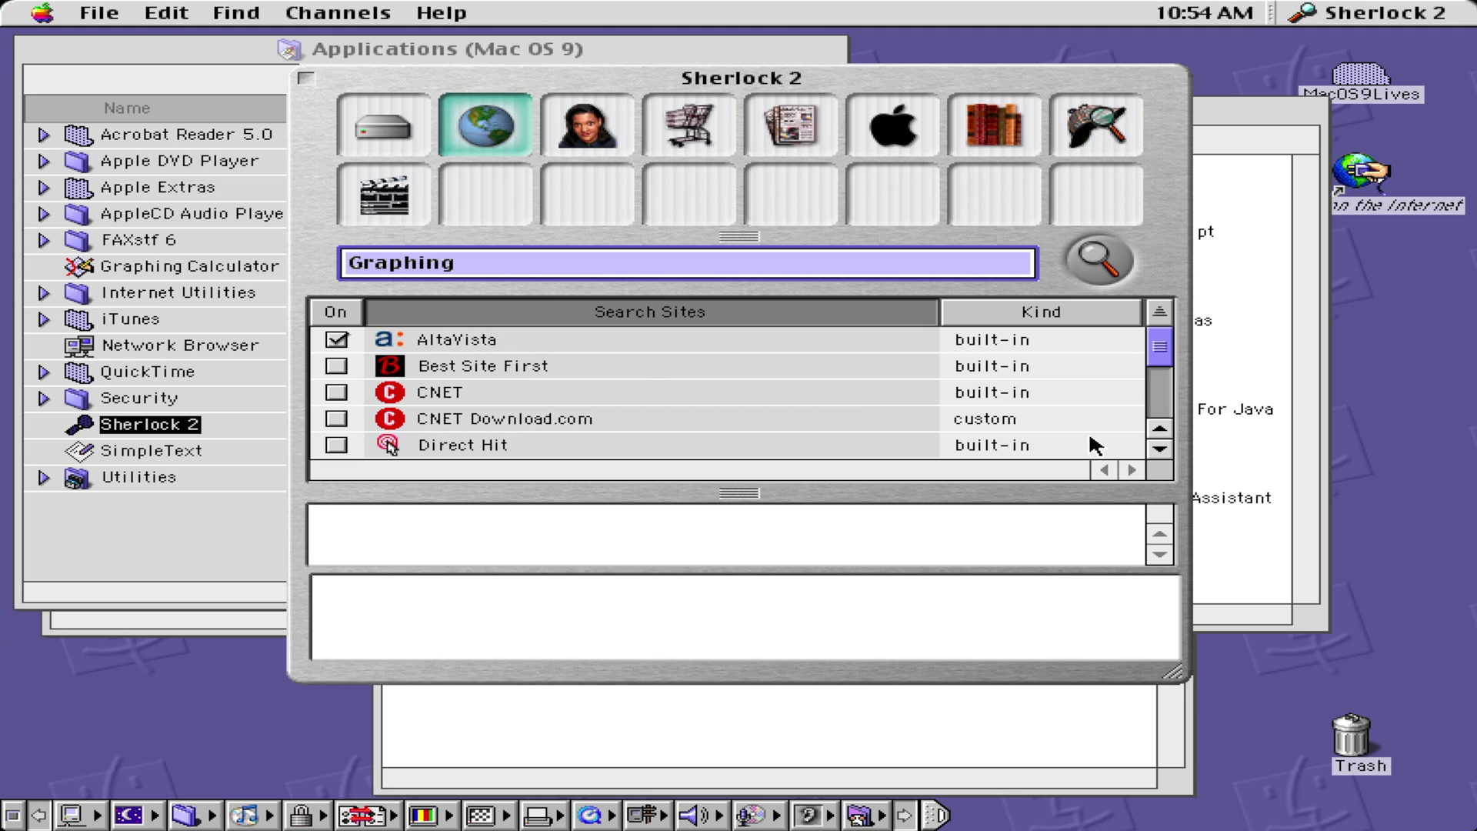
{"action": "left_click", "coordinate": [1159, 406]}
{"action": "mouse_move", "coordinate": [1155, 390]}
{"action": "left_mouse_down"}
{"action": "mouse_move", "coordinate": [1157, 367]}
{"action": "mouse_move", "coordinate": [1160, 415]}
{"action": "left_mouse_up"}
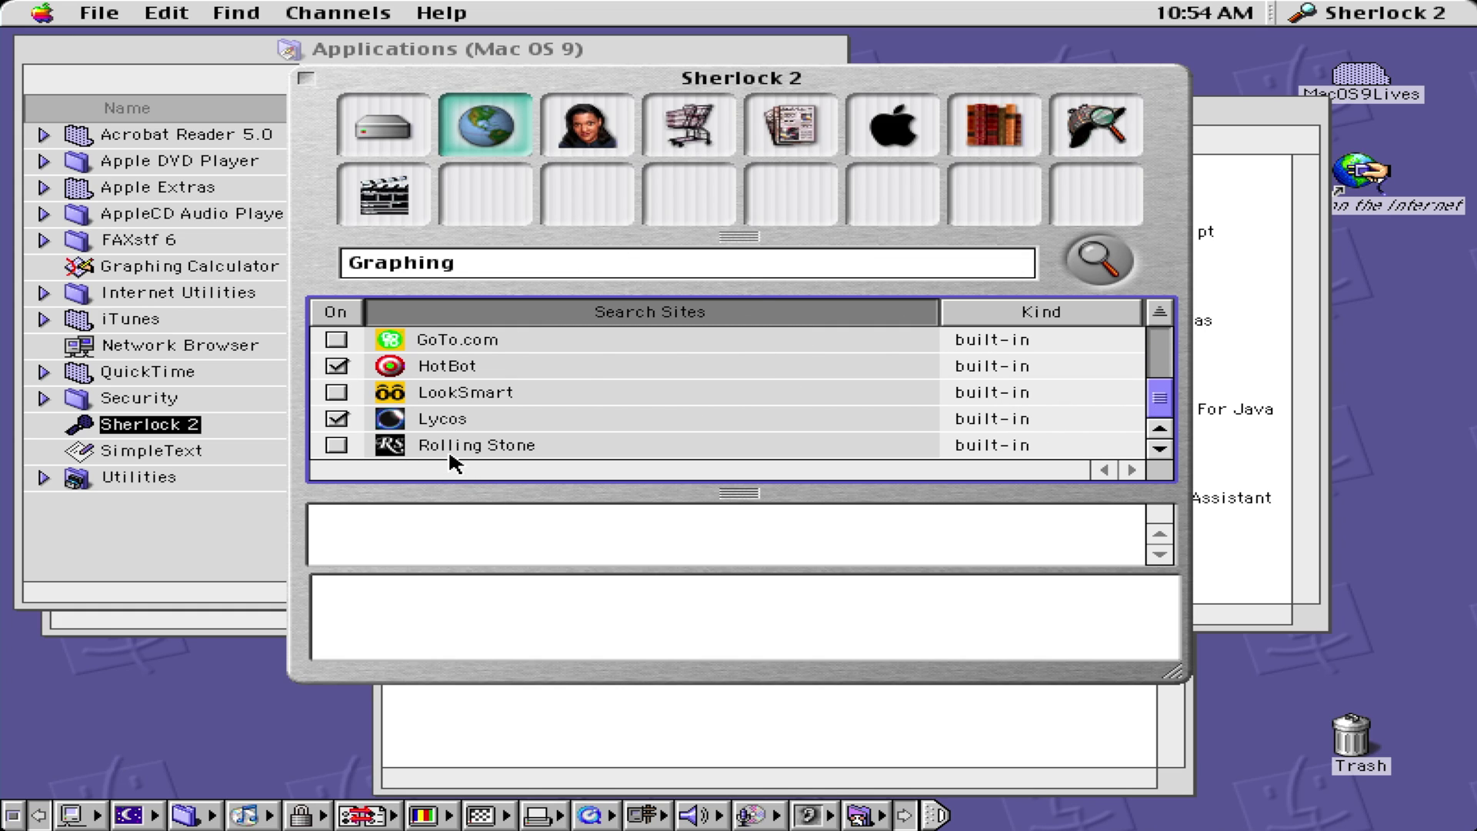
{"action": "left_click", "coordinate": [579, 147]}
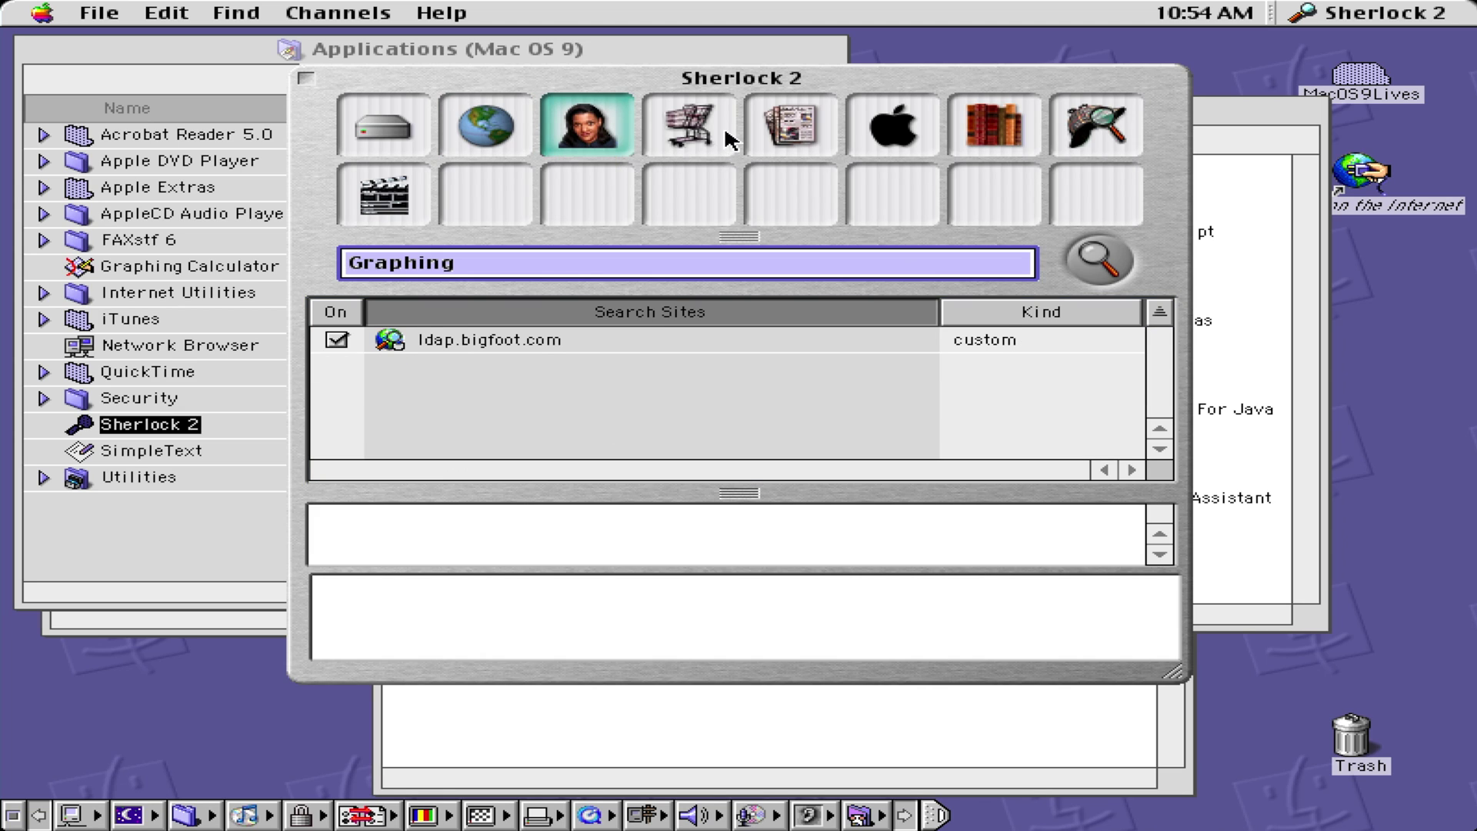
{"action": "left_click", "coordinate": [696, 135]}
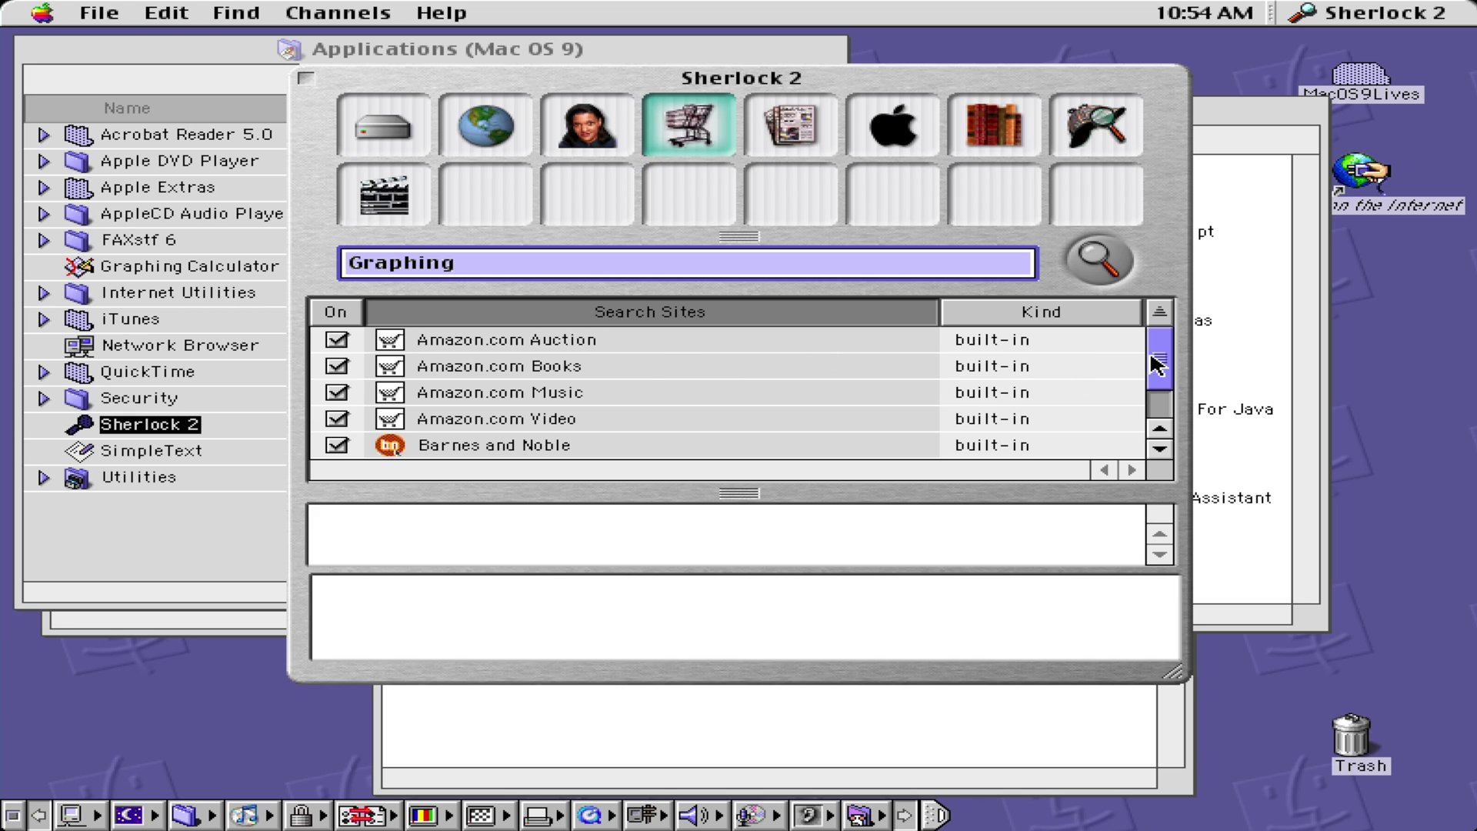
{"action": "mouse_move", "coordinate": [1158, 363]}
{"action": "left_mouse_down"}
{"action": "mouse_move", "coordinate": [1162, 396]}
{"action": "mouse_move", "coordinate": [1150, 342]}
{"action": "left_mouse_up"}
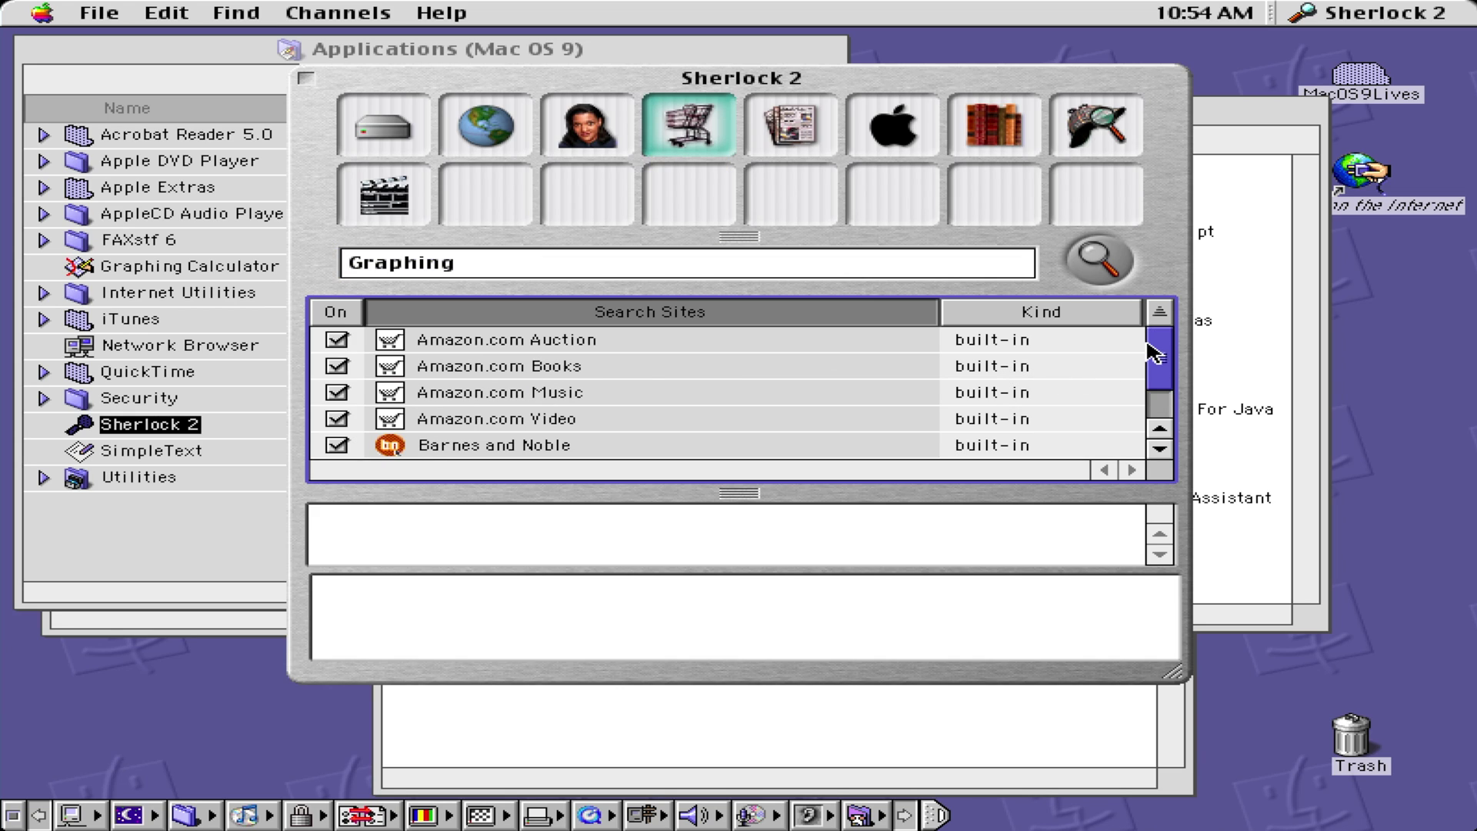
{"action": "left_click", "coordinate": [787, 123]}
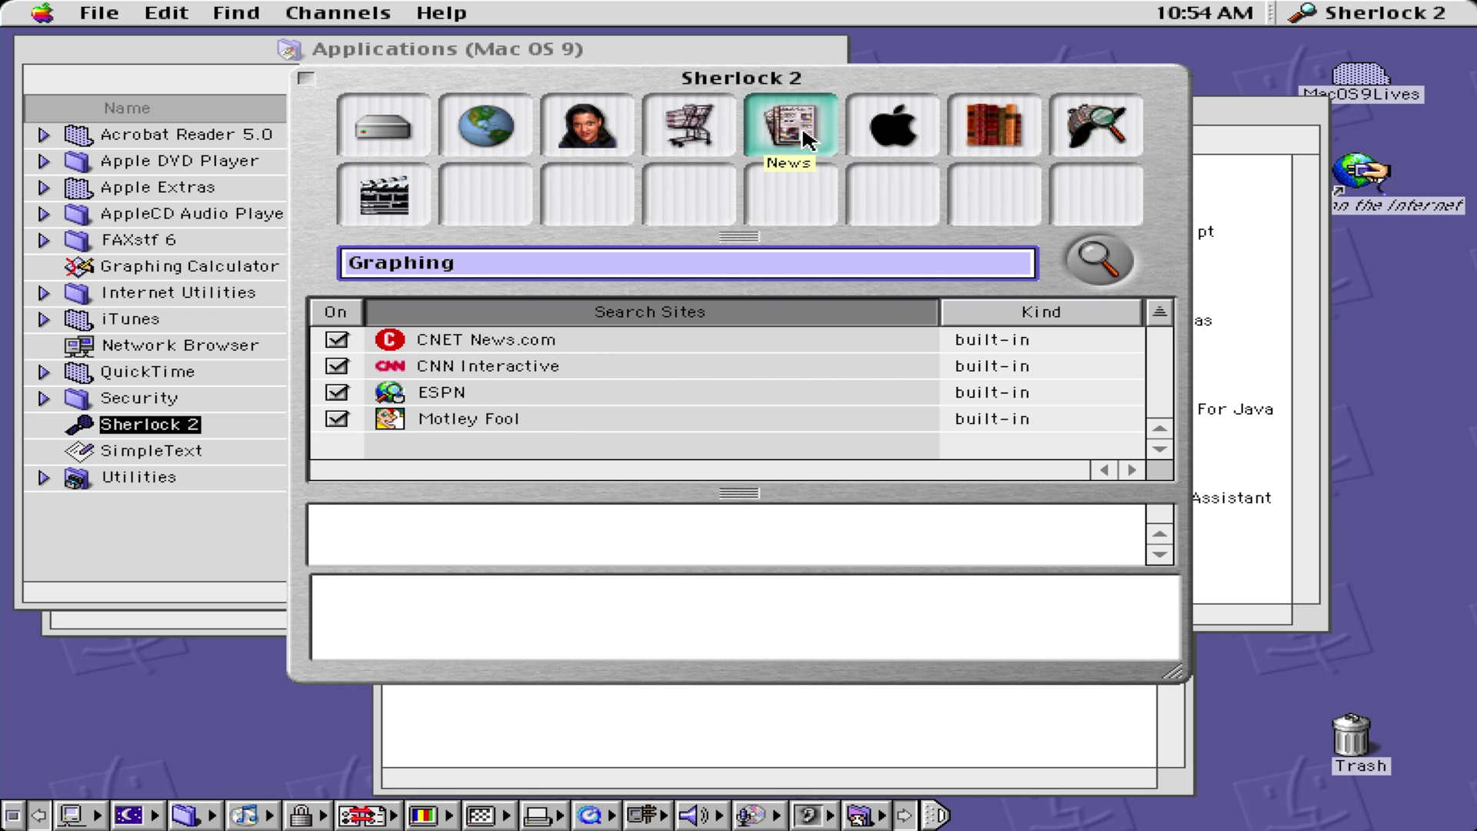
Browse the Apple, Reference, My Channel and Entertainment channels, sorting Entertainment's empty site list by Kind
{"action": "left_click", "coordinate": [904, 136]}
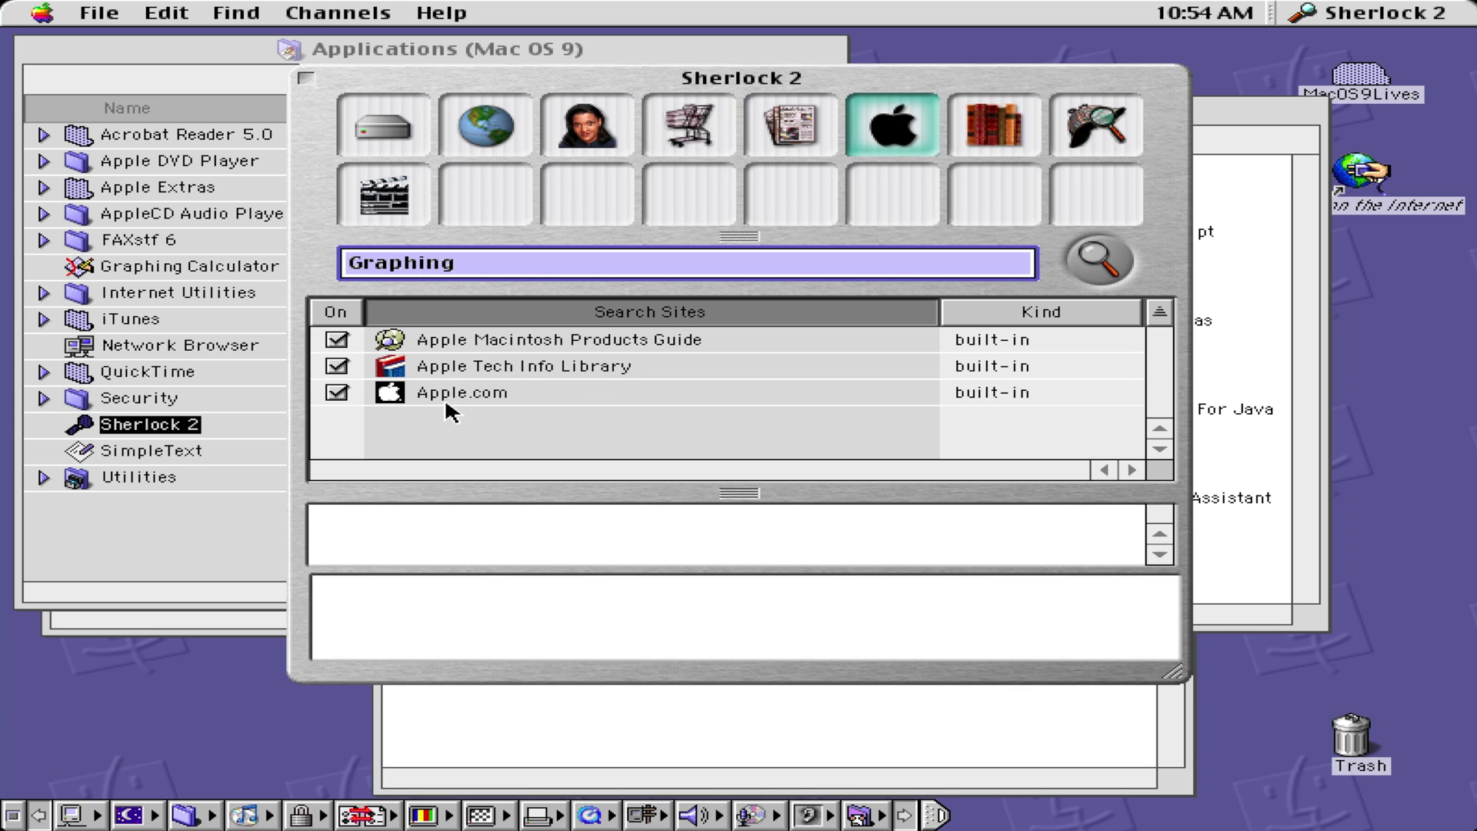
{"action": "left_click", "coordinate": [970, 134]}
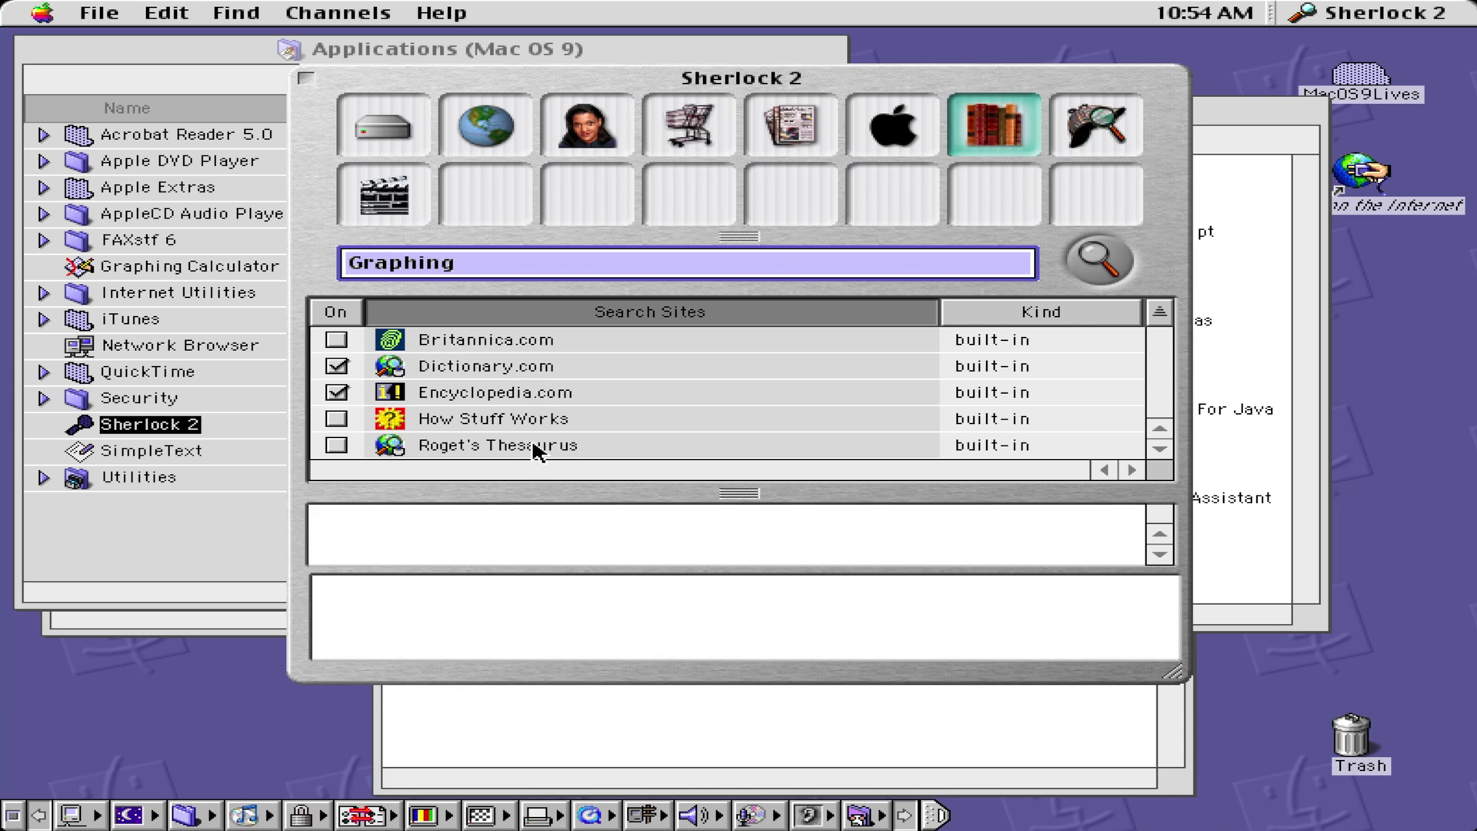
{"action": "left_click", "coordinate": [1113, 128]}
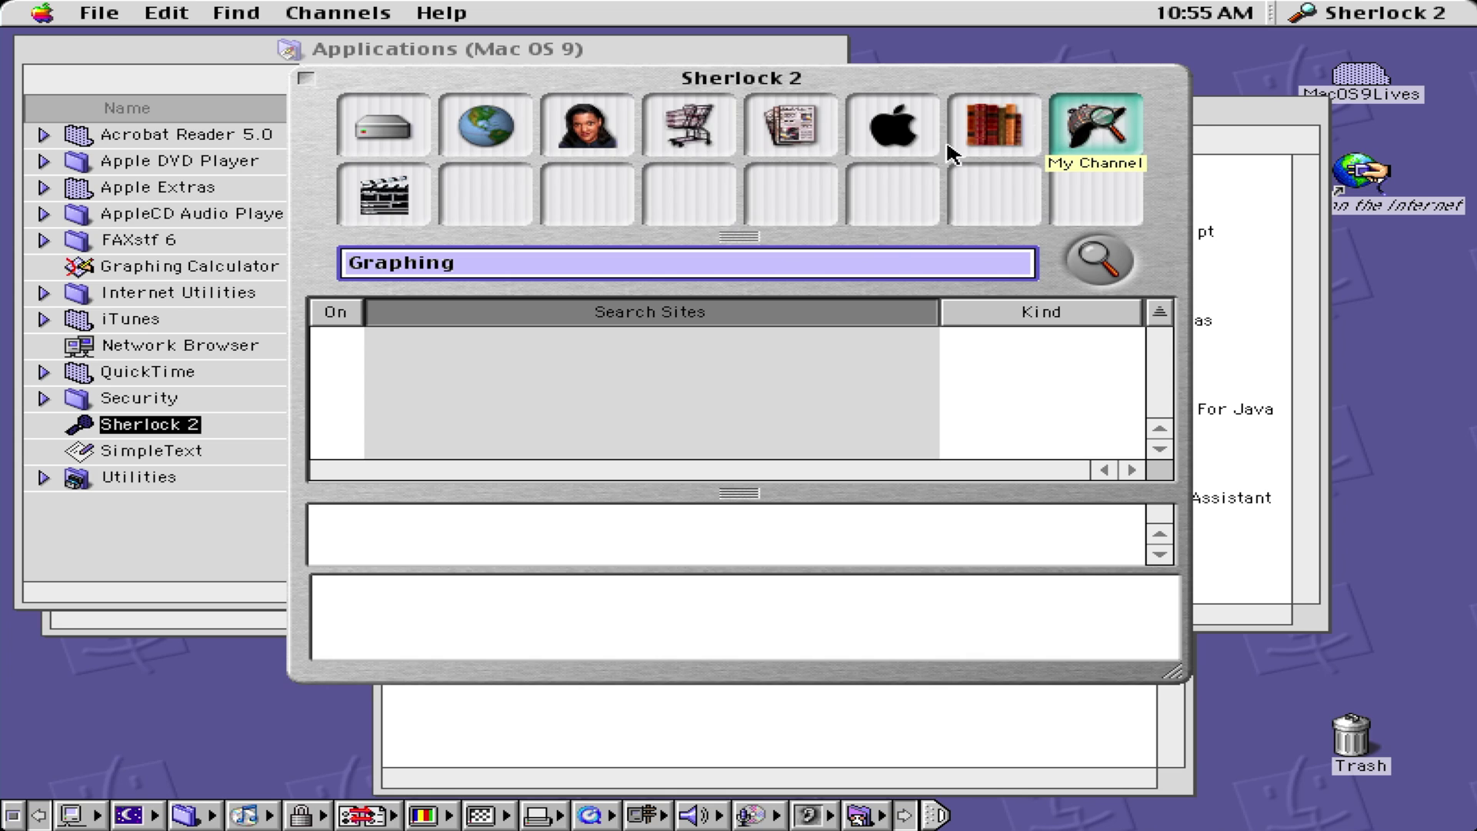
{"action": "left_click", "coordinate": [982, 378]}
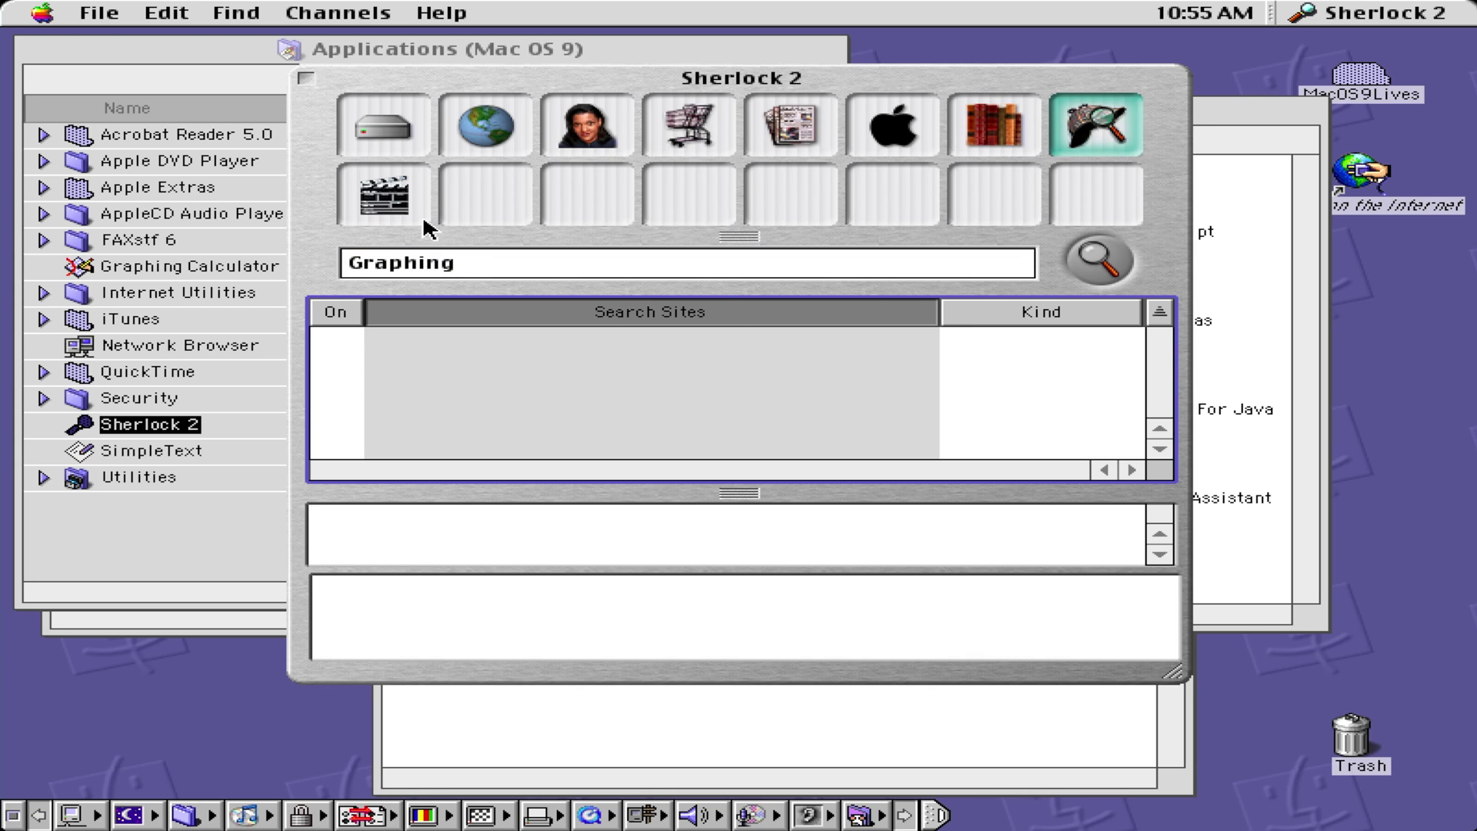
{"action": "left_click", "coordinate": [389, 203]}
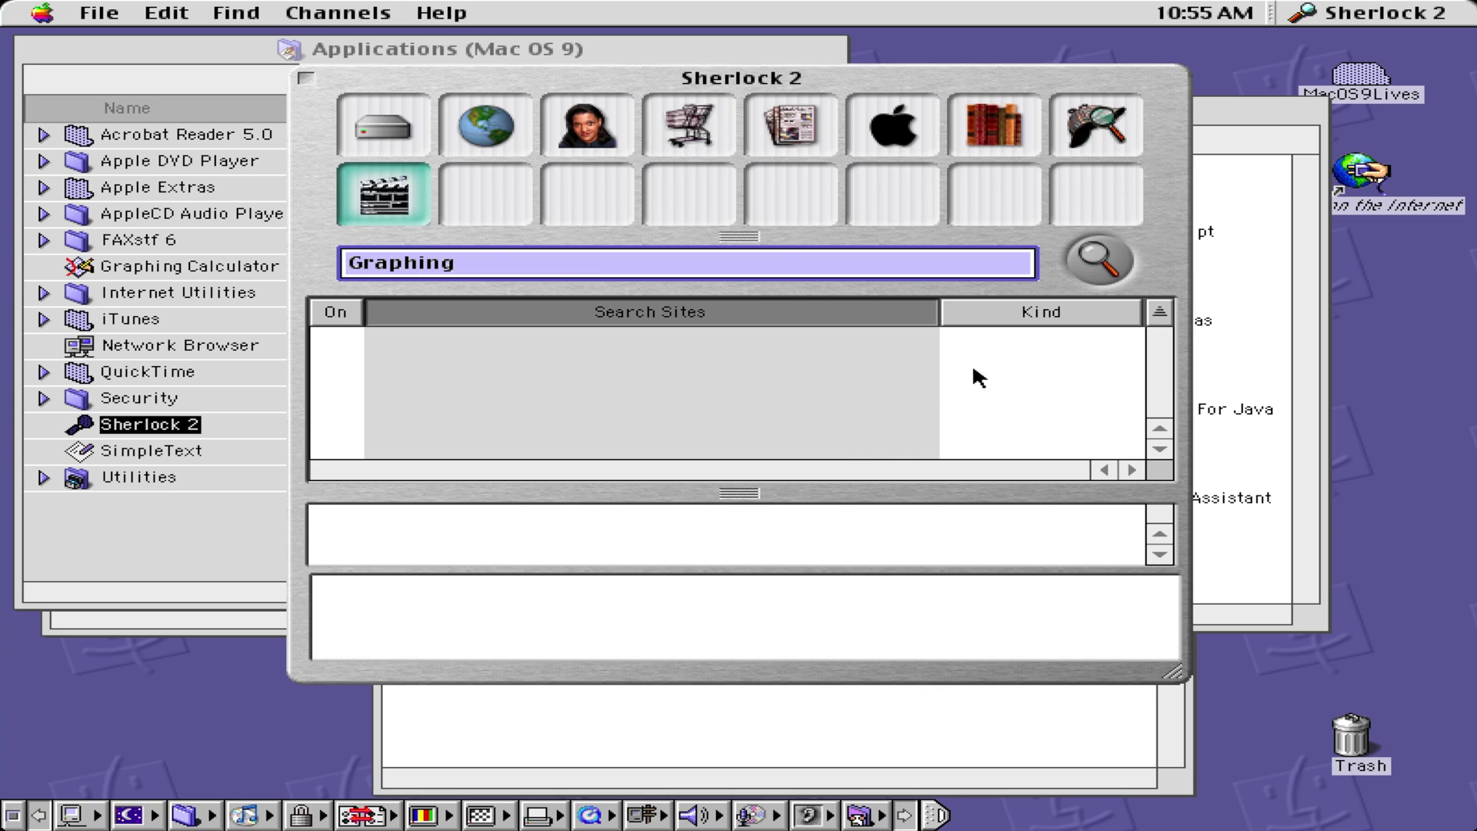
{"action": "left_click", "coordinate": [1047, 320]}
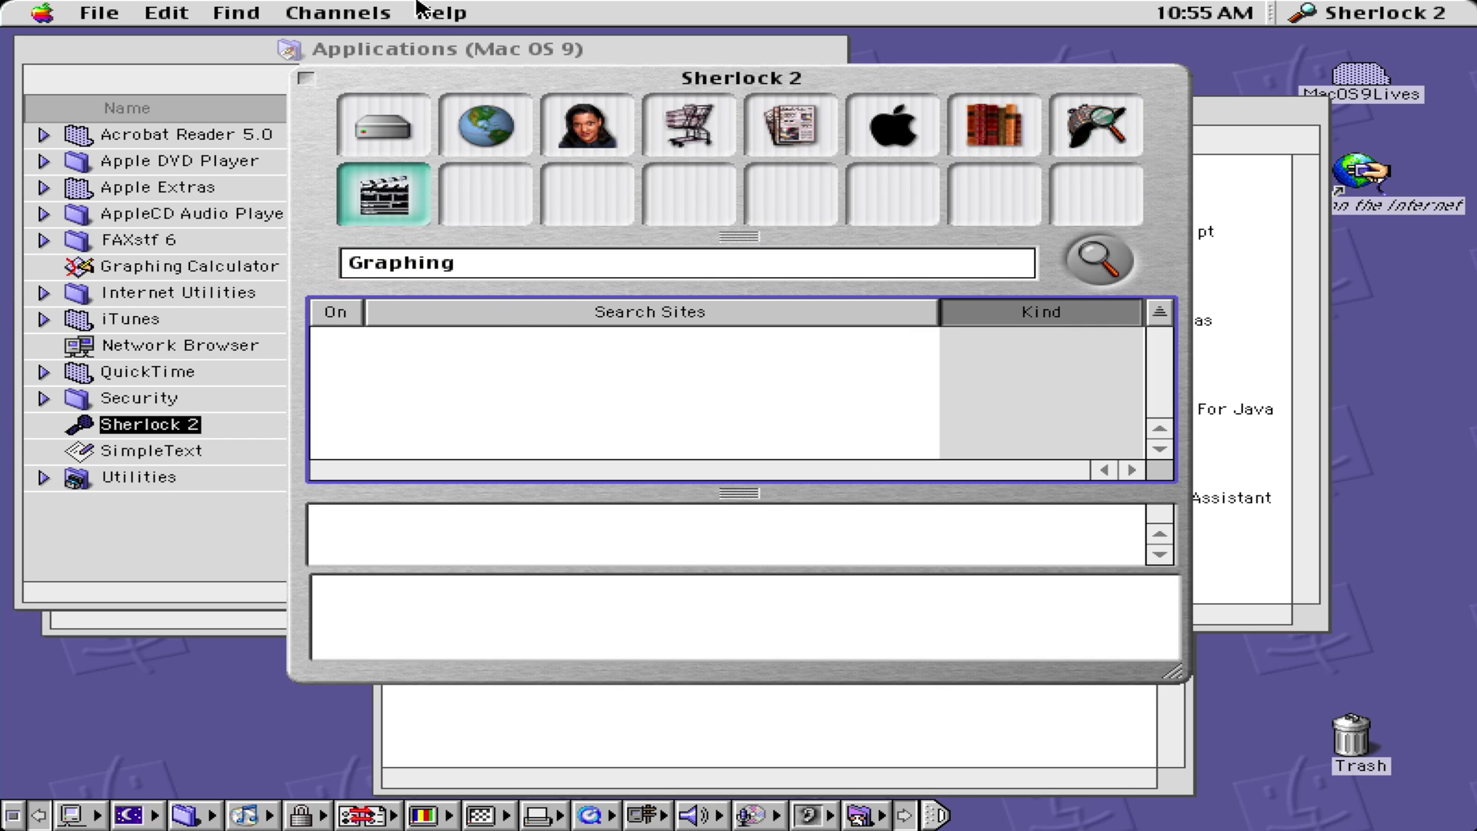
{"action": "left_click_drag", "start_coordinate": [313, 82], "coordinate": [310, 82]}
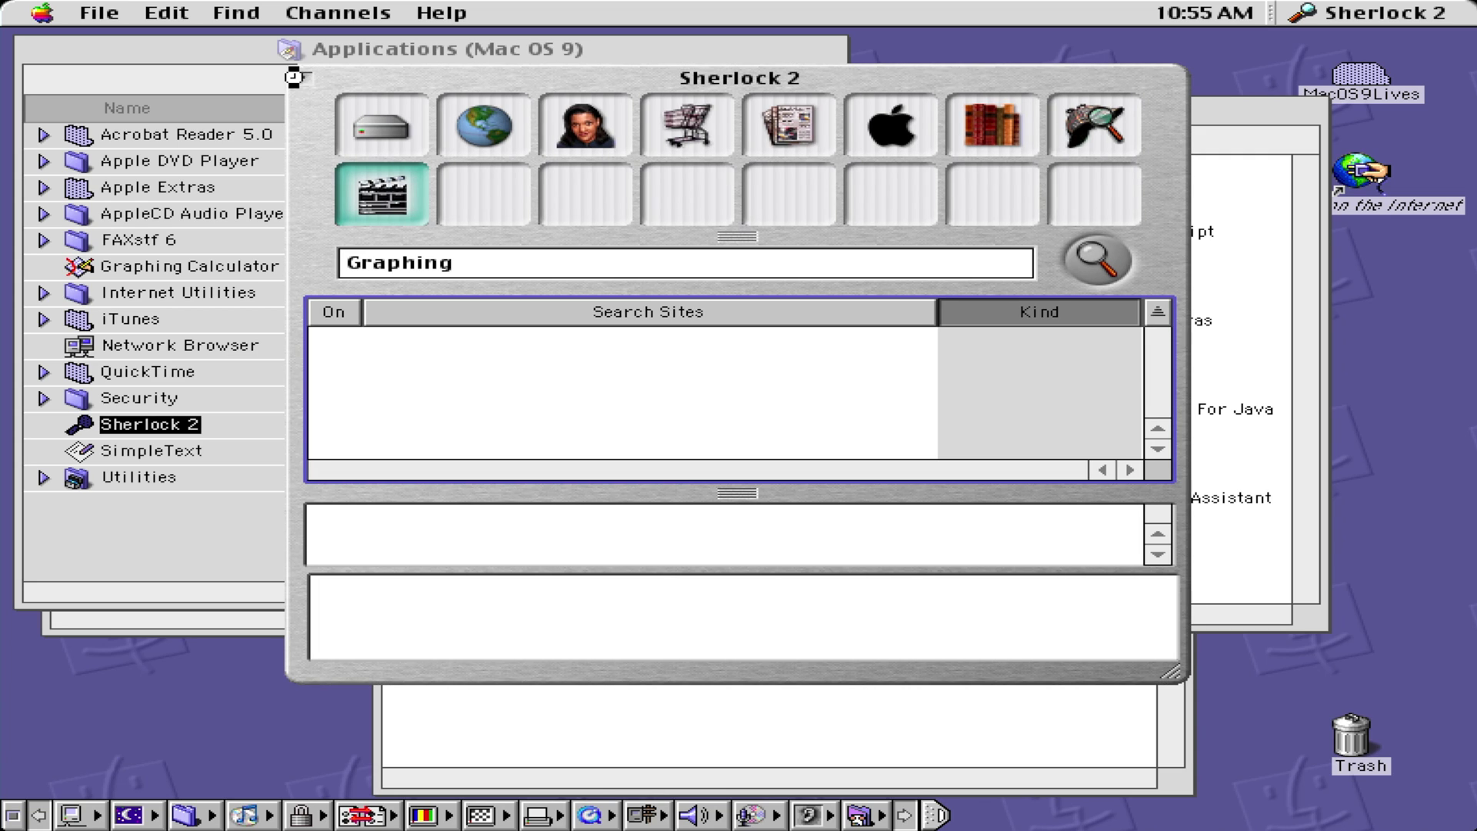